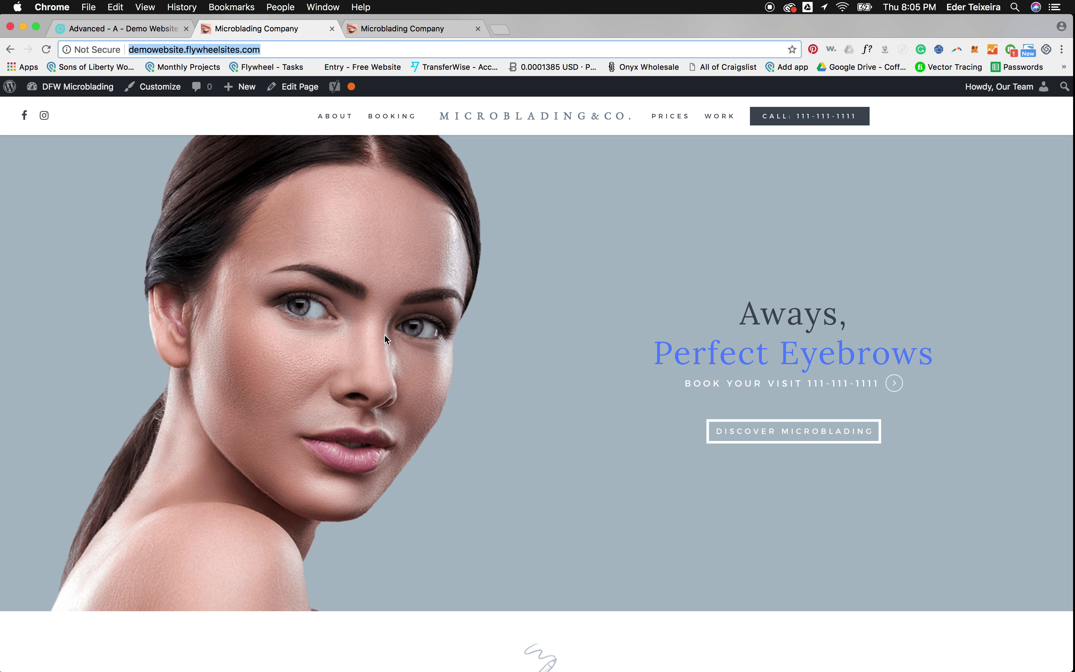
Step: Switch to Photoshop, open the foreground color picker and sample gold from the "Beautiful" logo lettering
scroll(385, 334, down, 10)
scroll(385, 334, up, 15)
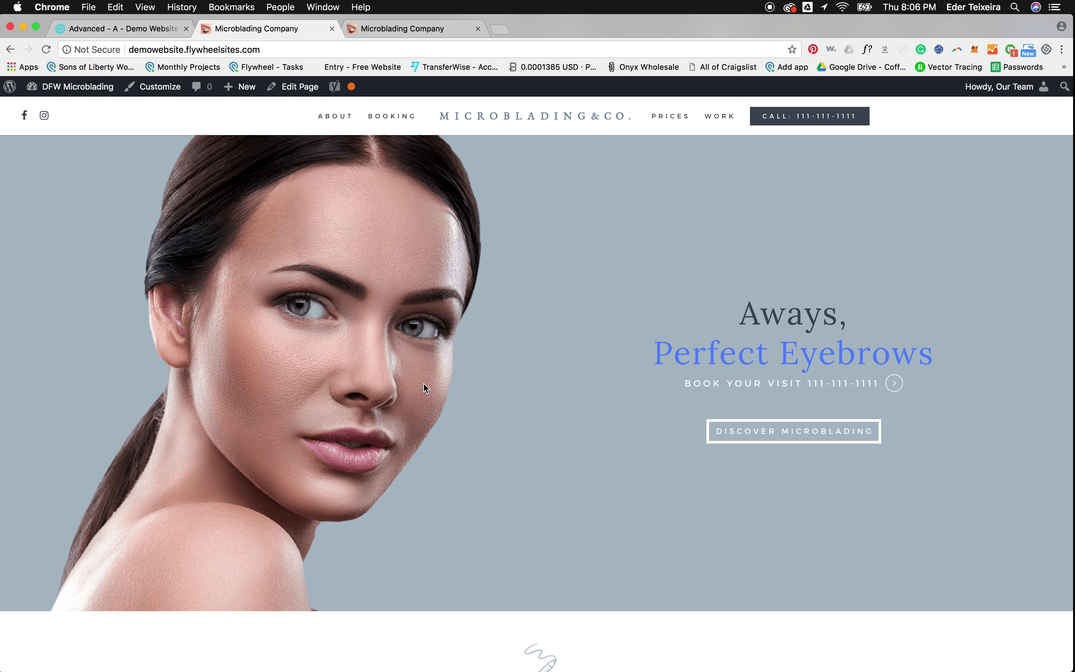
click(504, 656)
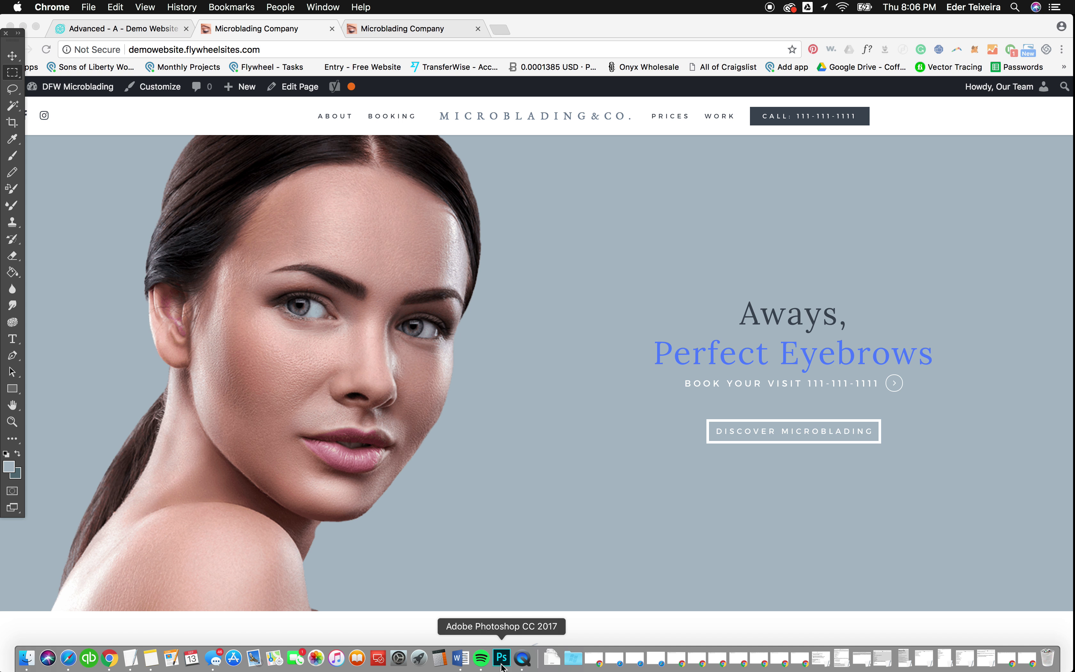
click(12, 469)
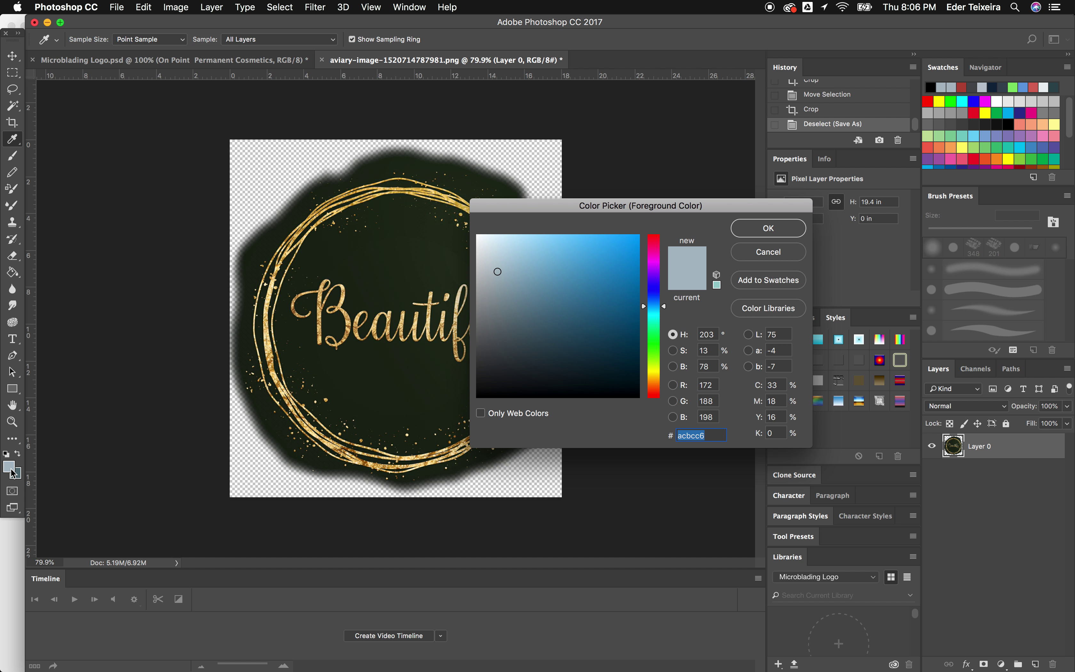
click(356, 257)
drag(336, 282, 349, 294)
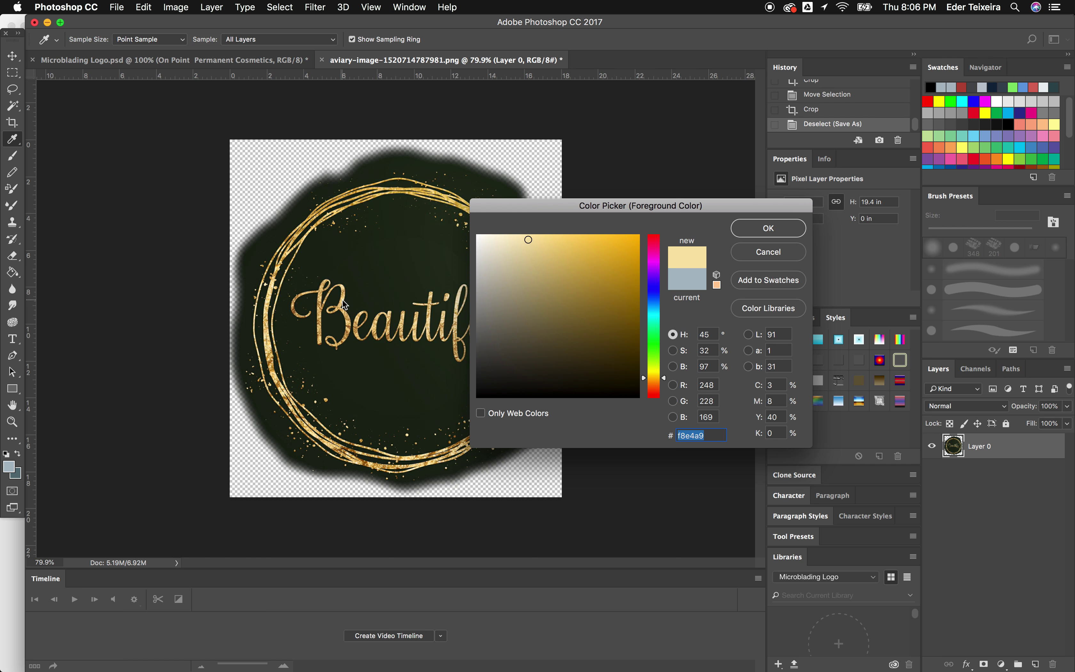
click(351, 320)
key(ctrl+Right)
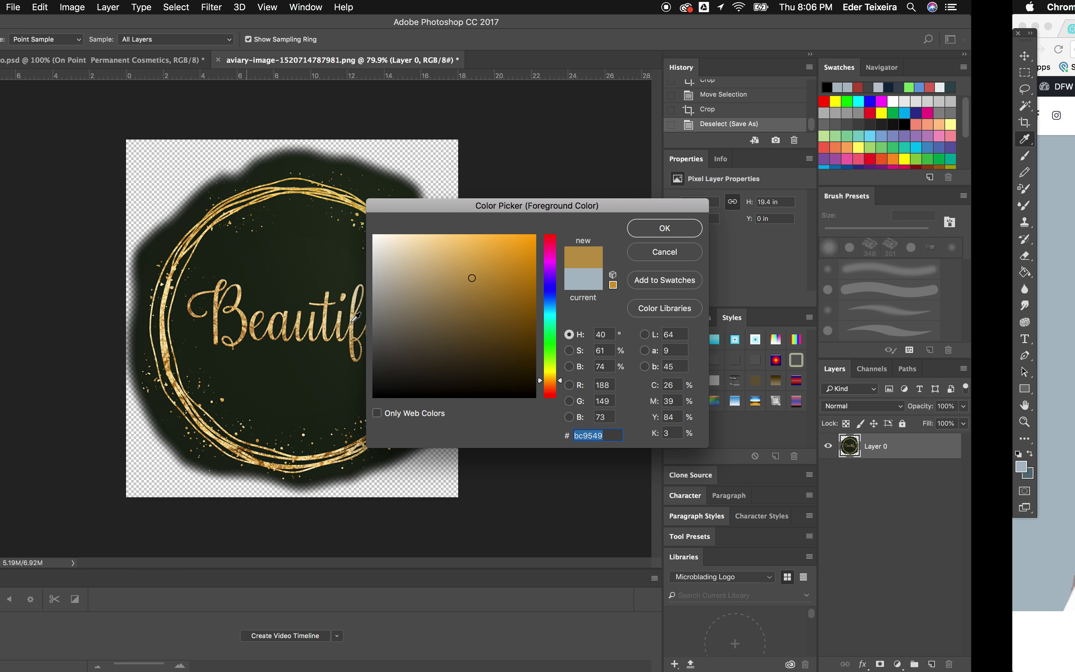
Step: Return to Chrome and open the demo homepage for editing in WordPress
scroll(337, 222, up, 2)
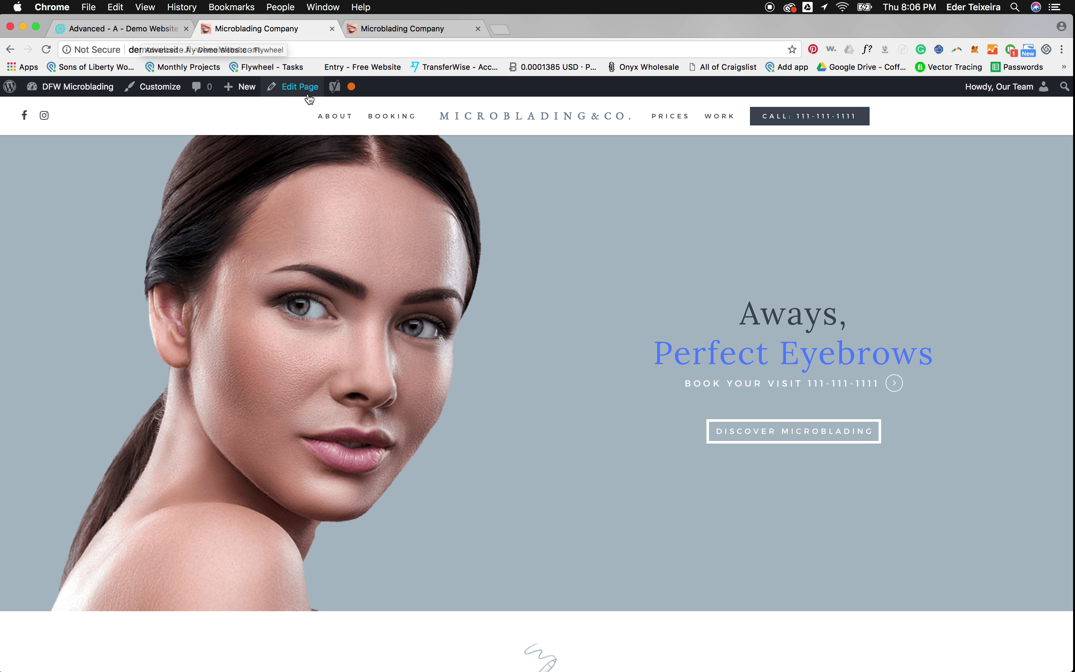
click(302, 87)
key(ctrl+Left)
key(ctrl+Right)
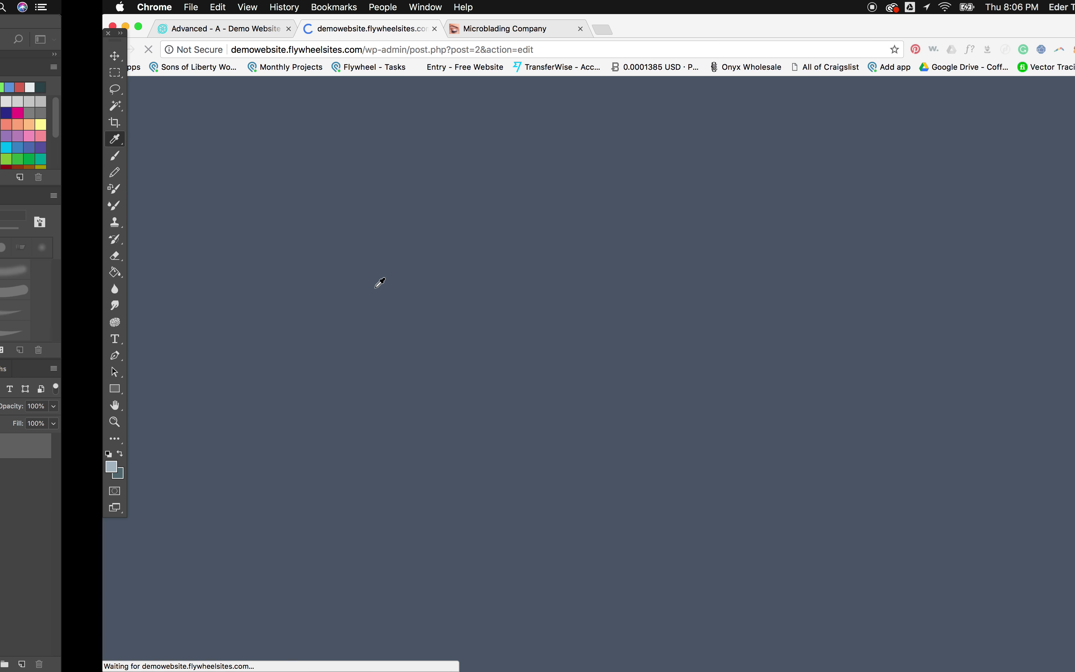
Step: Review the Update Colors checklist in the Website Setup procedure in Podio
key(ctrl+Left)
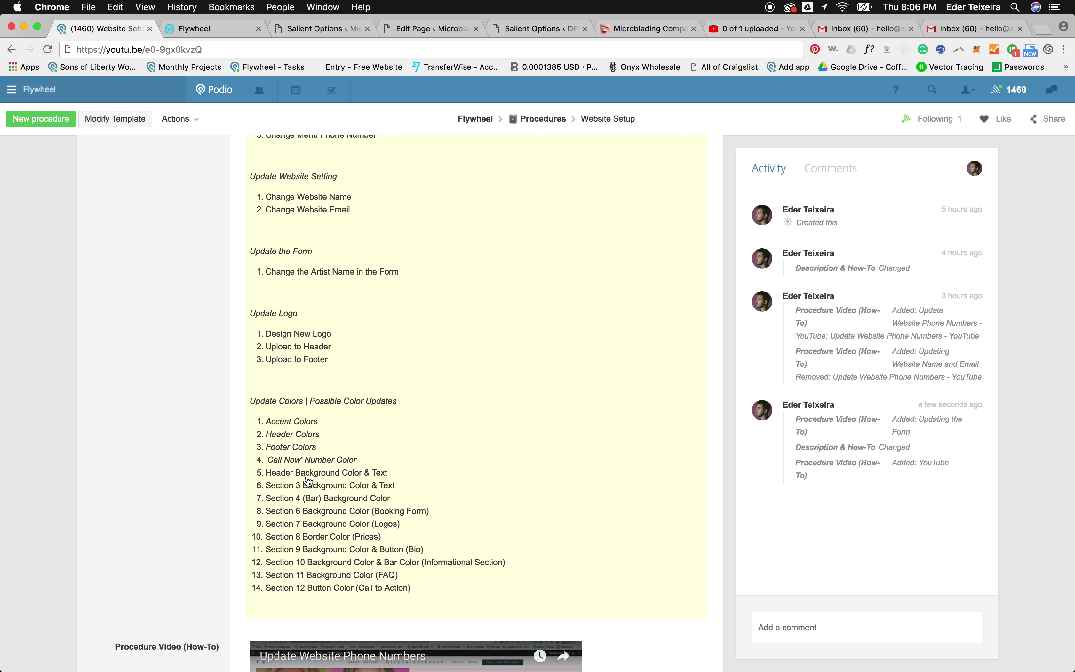
scroll(308, 482, down, 5)
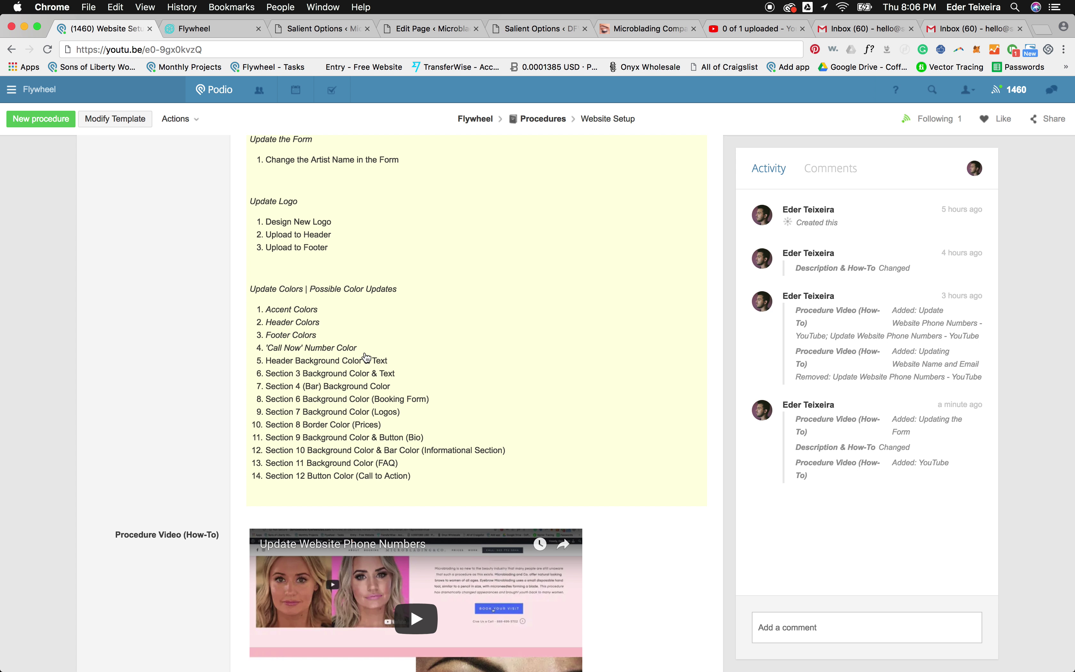
scroll(364, 357, down, 1)
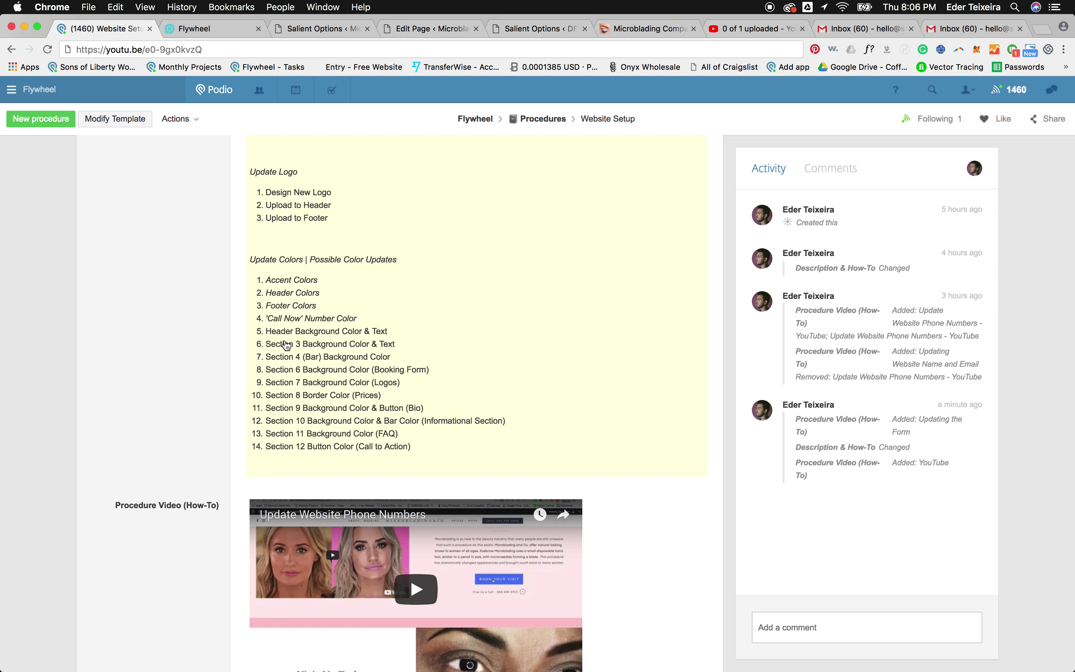
Step: Return to the WordPress window and open the Salient theme's Accent Colors options
key(ctrl+Right)
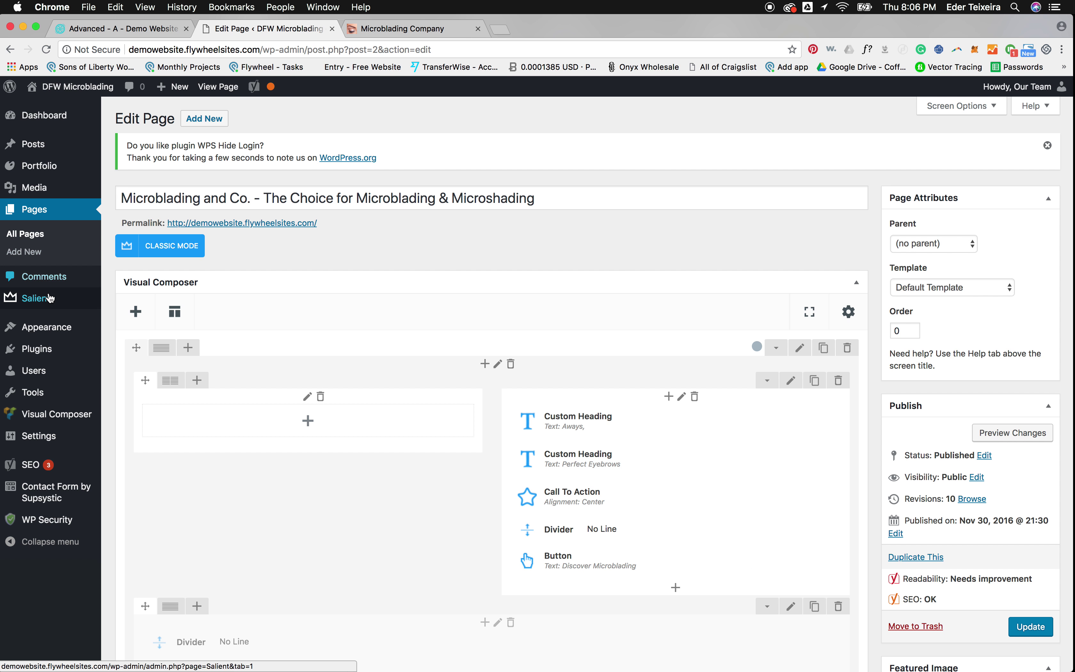
mouse_move(47, 301)
click(162, 321)
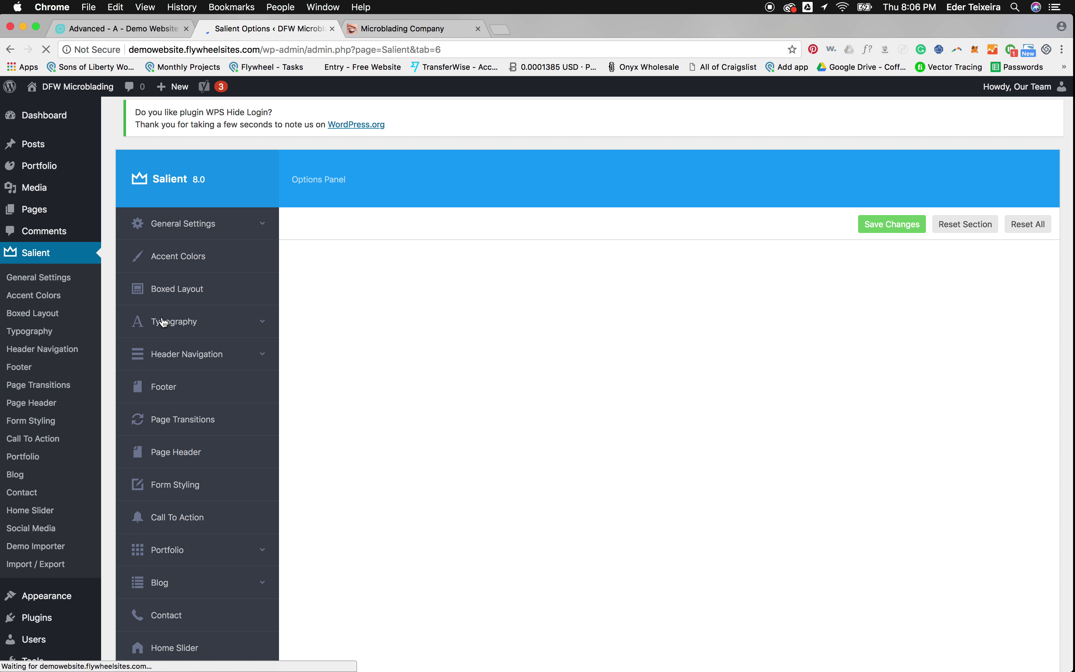
scroll(442, 297, down, 5)
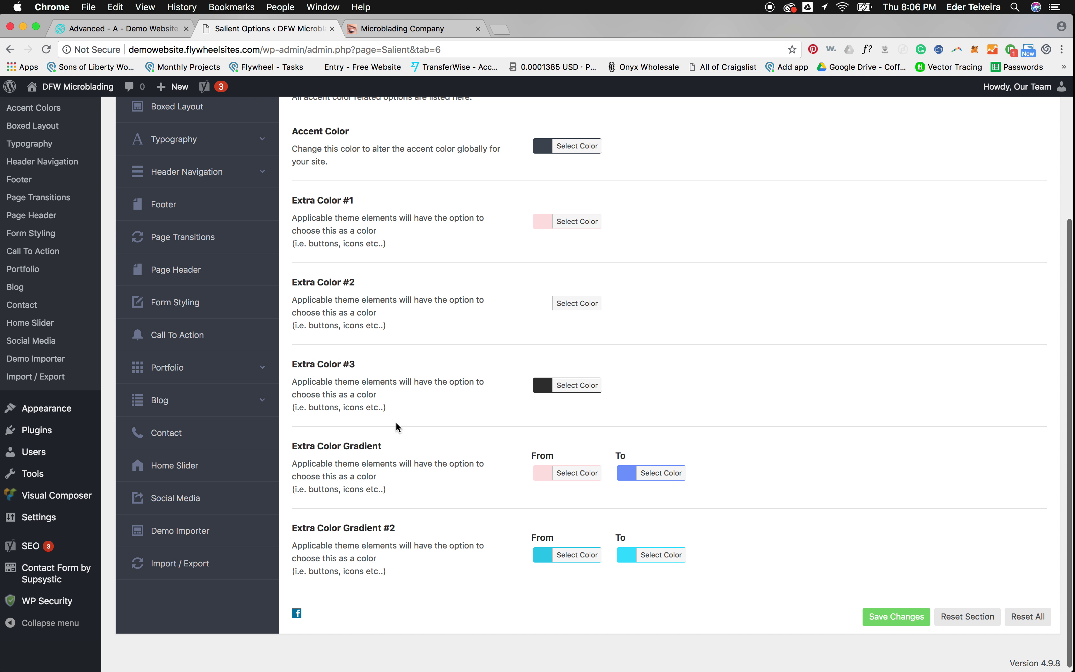
Step: Switch to Photoshop and sample the dark green logo background (222c1b) for its hex code
mouse_move(552, 665)
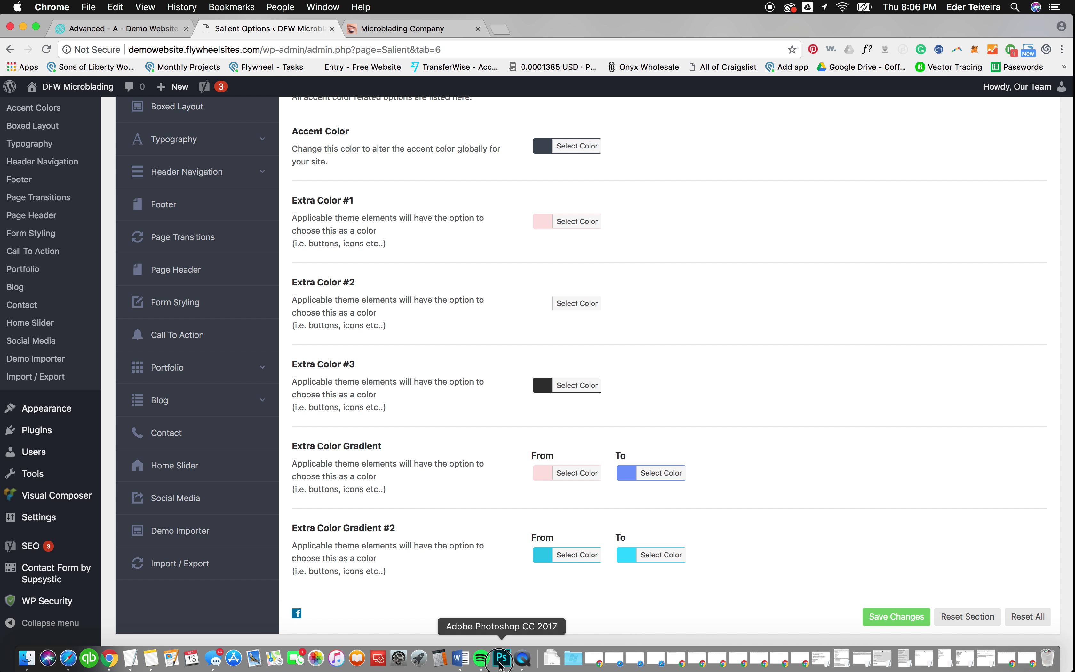
click(500, 662)
click(416, 266)
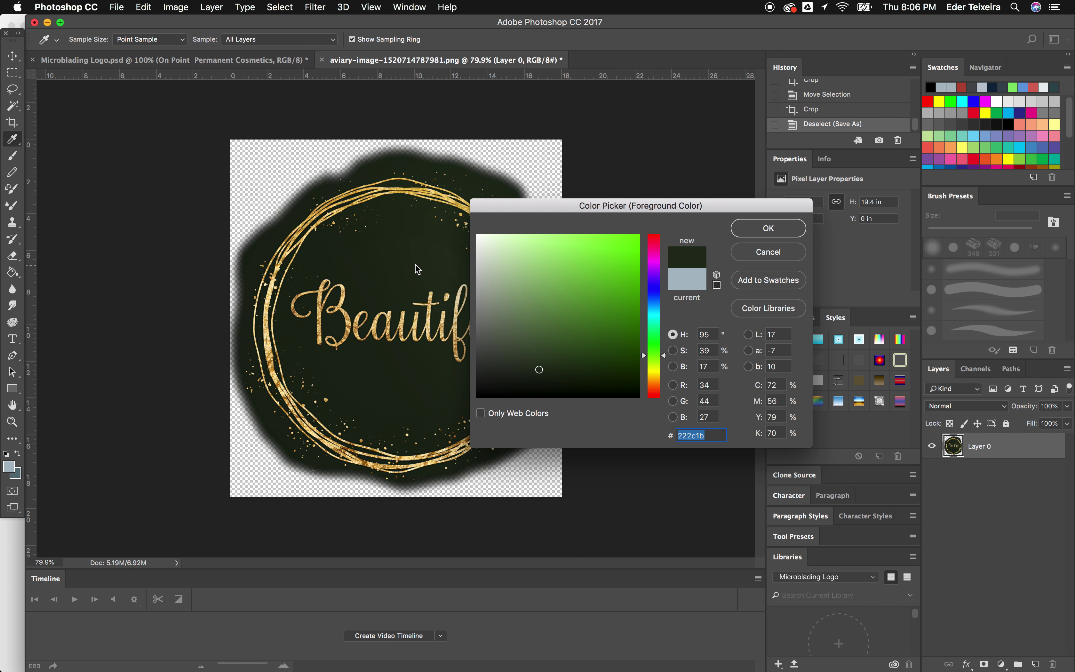
key(ctrl+Right)
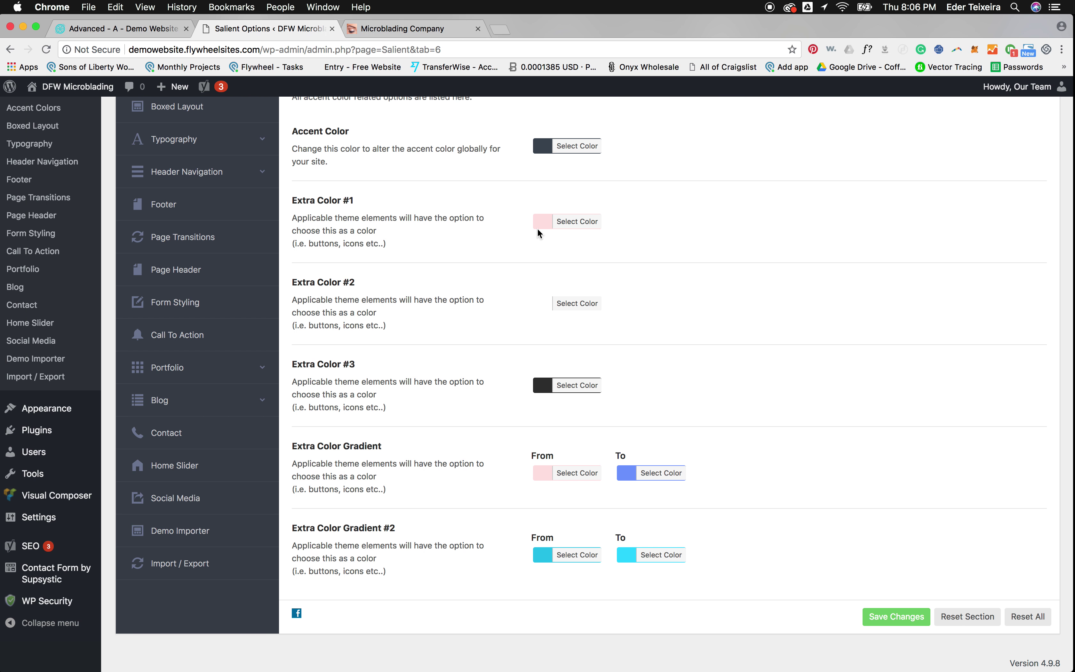
key(ctrl+Left)
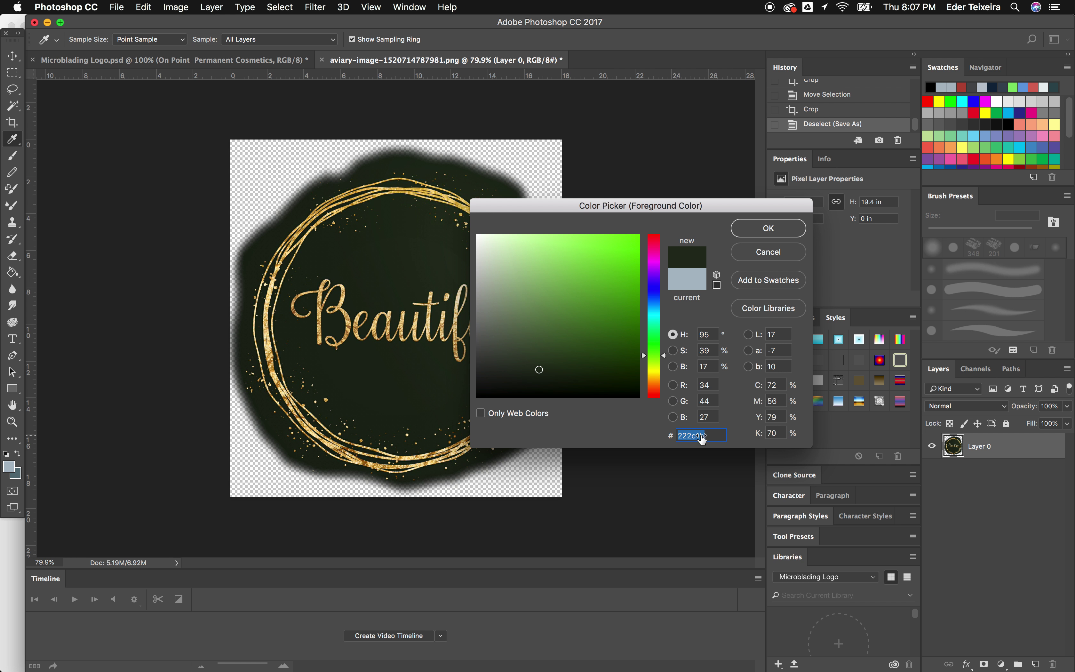
Step: Set the Salient theme's Accent Color to 222c1b in Chrome
key(ctrl+Right)
click(587, 151)
double_click(624, 132)
text(222c1b)
click(431, 197)
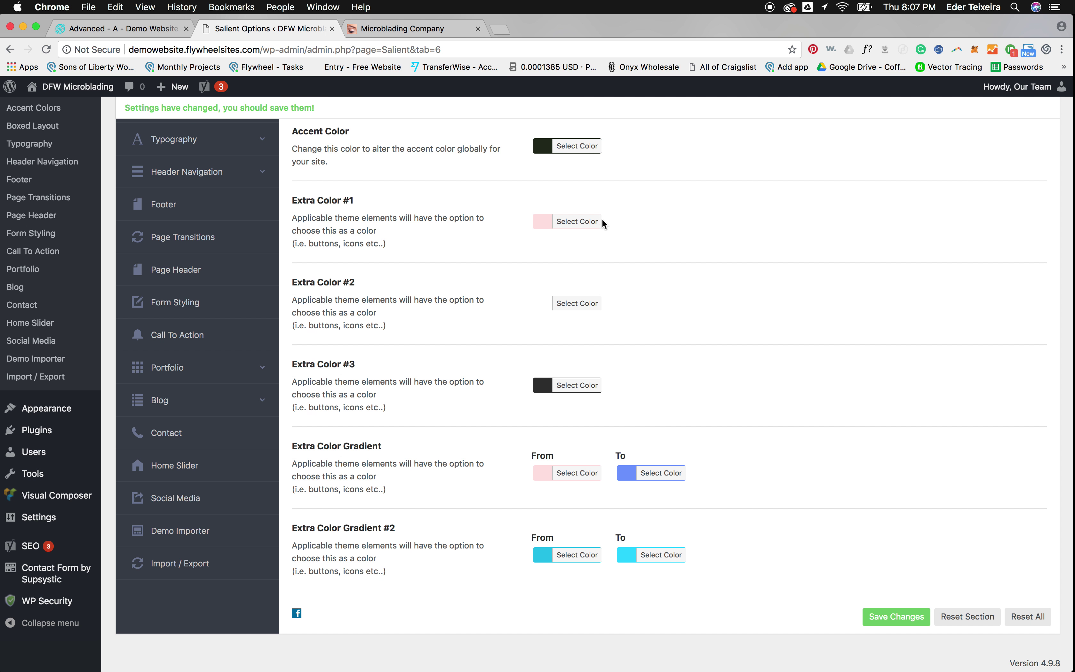
Step: Switch to Photoshop and sample the gold a98330 from the letter B of the logo
key(ctrl+Left)
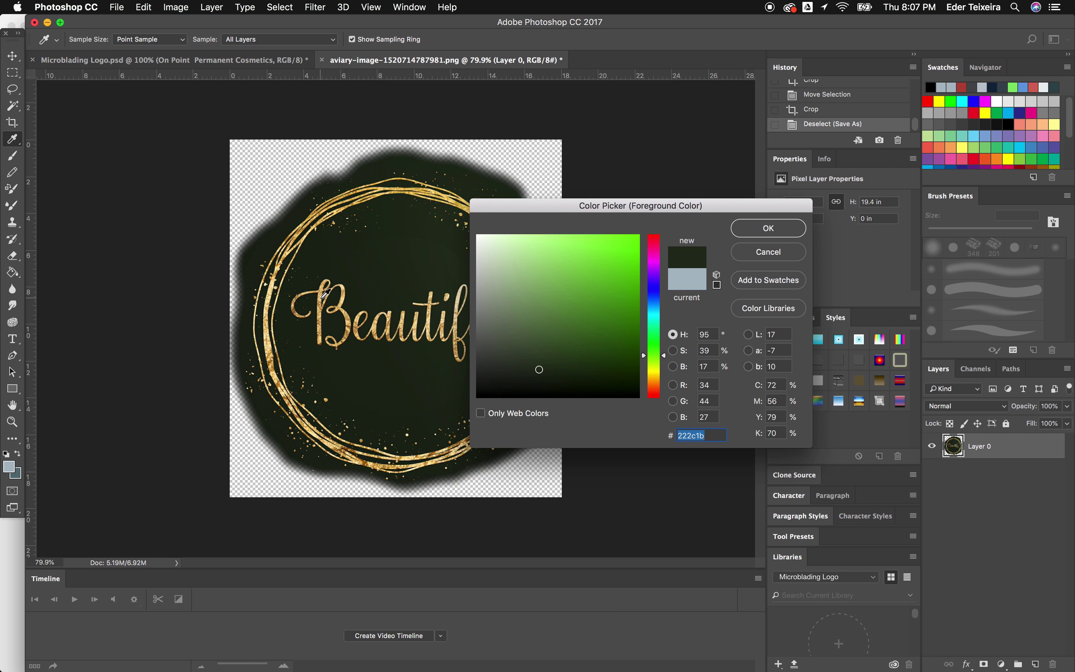
click(326, 295)
click(319, 305)
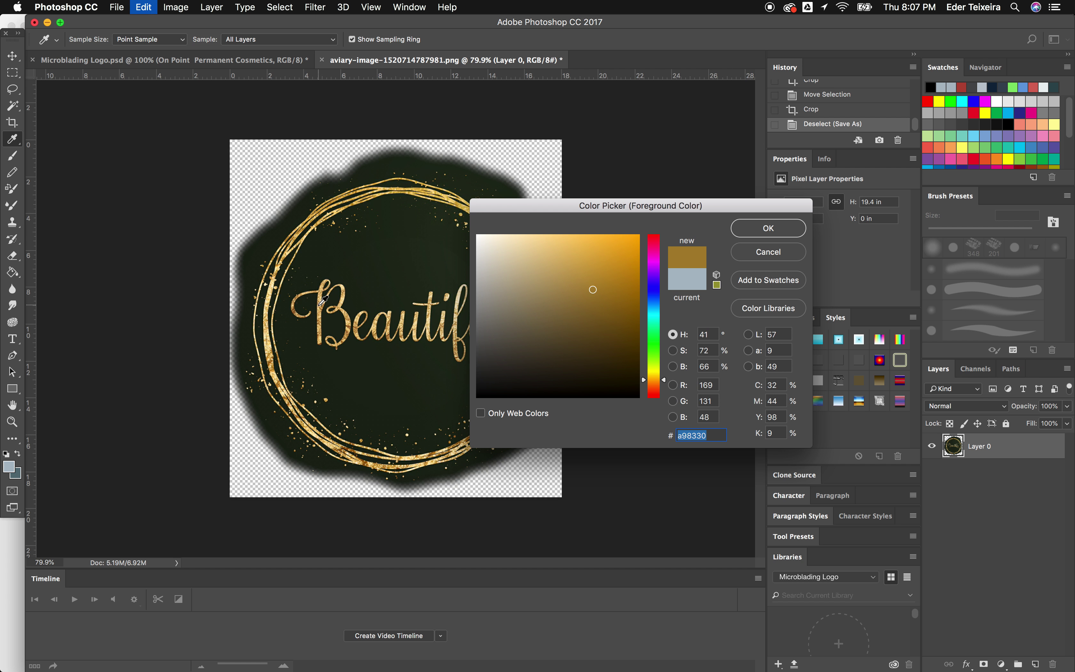
Step: Back in Chrome, set Extra Color #1 to a98330 and save the theme changes
key(ctrl+Right)
click(578, 221)
click(613, 201)
key(super+v)
click(683, 164)
click(877, 616)
Step: Reload the site preview and check the accent colors down the page to the footer
click(366, 33)
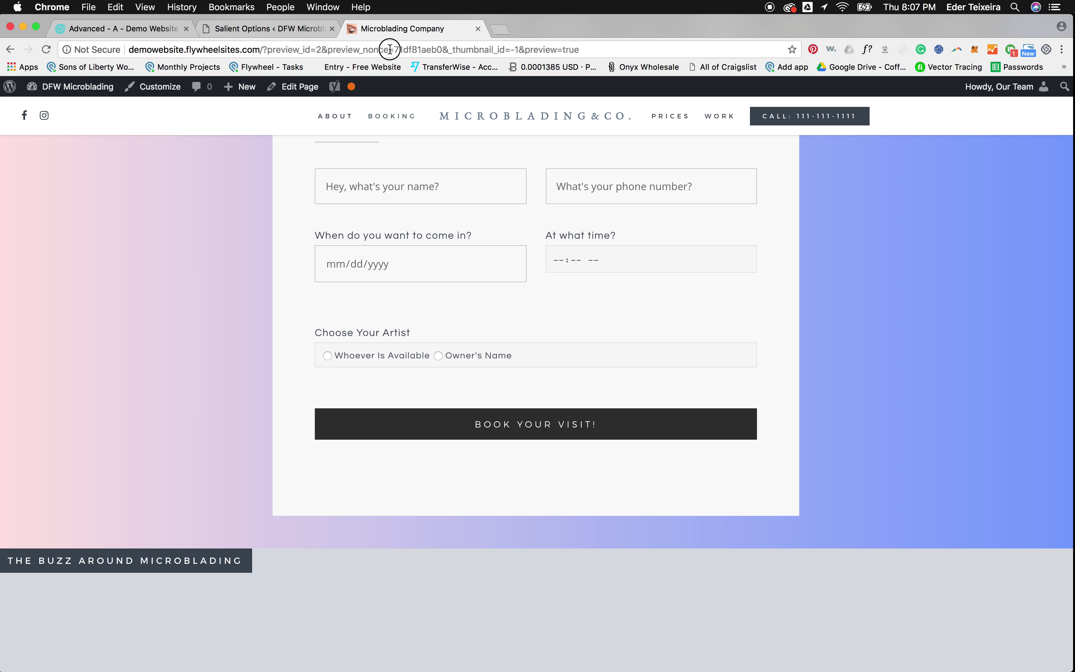
click(389, 49)
key(Return)
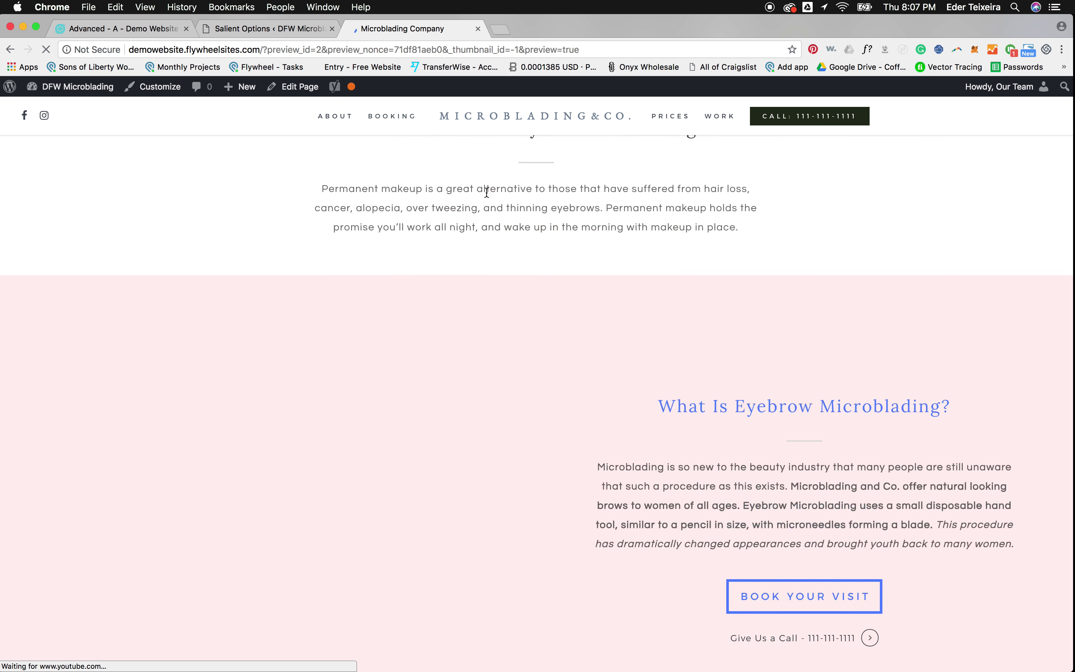
scroll(486, 193, down, 15)
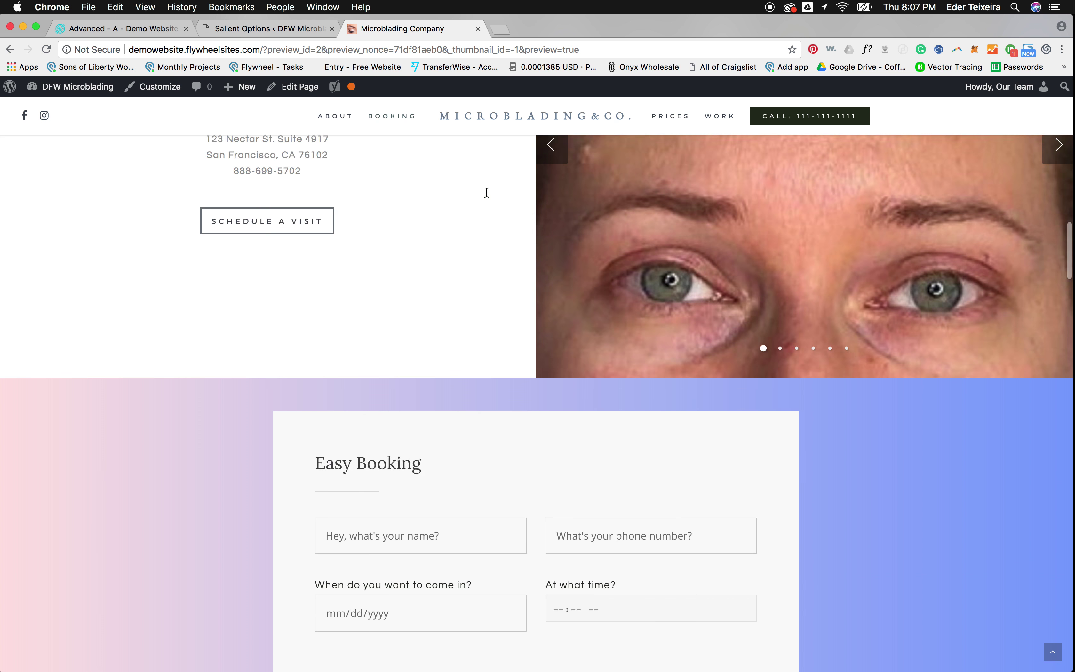
scroll(486, 192, down, 20)
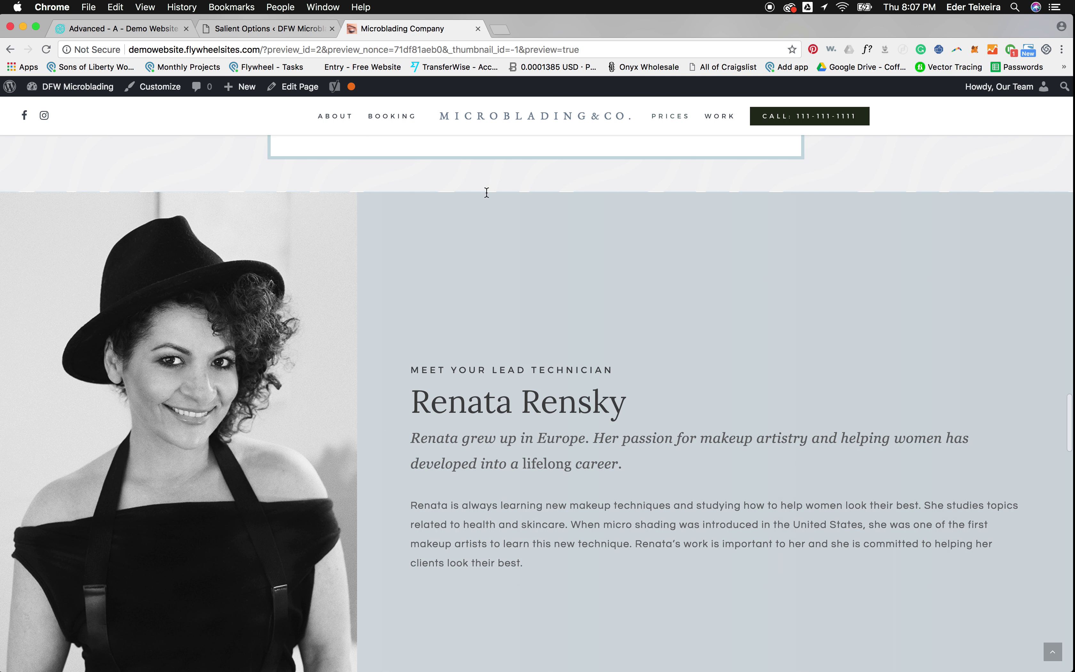
scroll(486, 192, down, 5)
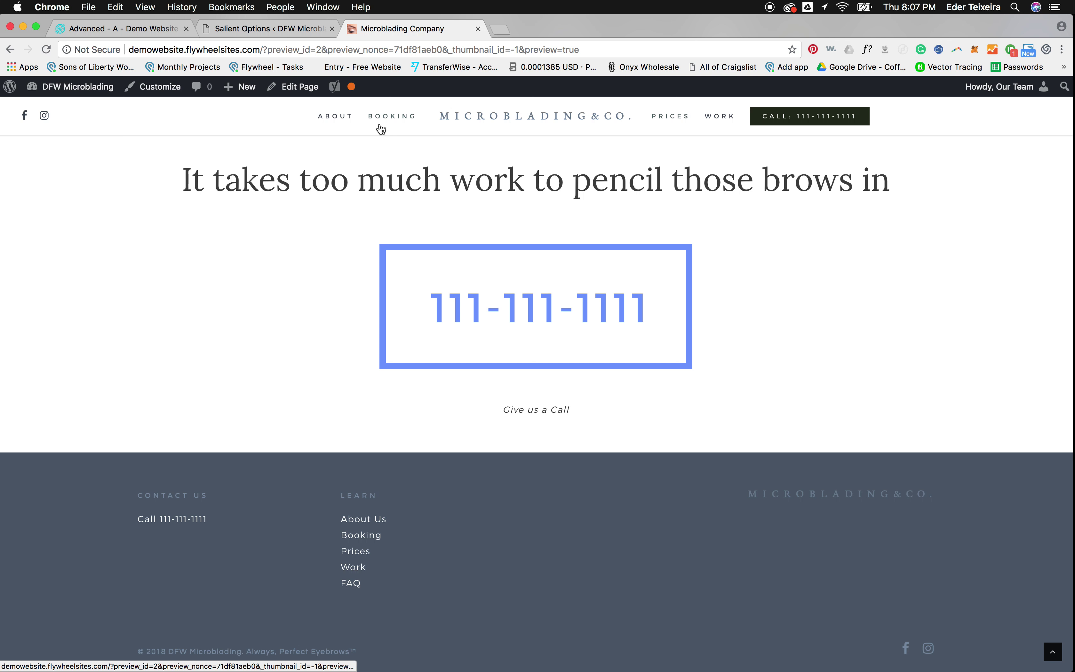
Step: Go back through the preview's booking, prices and hero sections to check which colors still need updating
click(335, 116)
scroll(449, 191, up, 15)
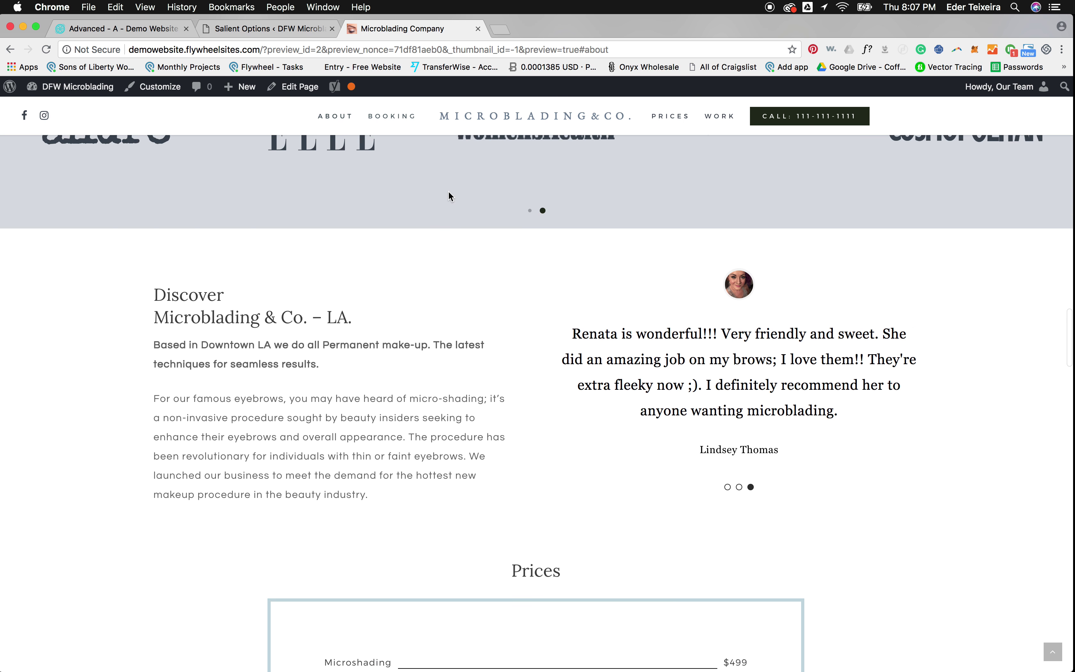
scroll(448, 192, up, 15)
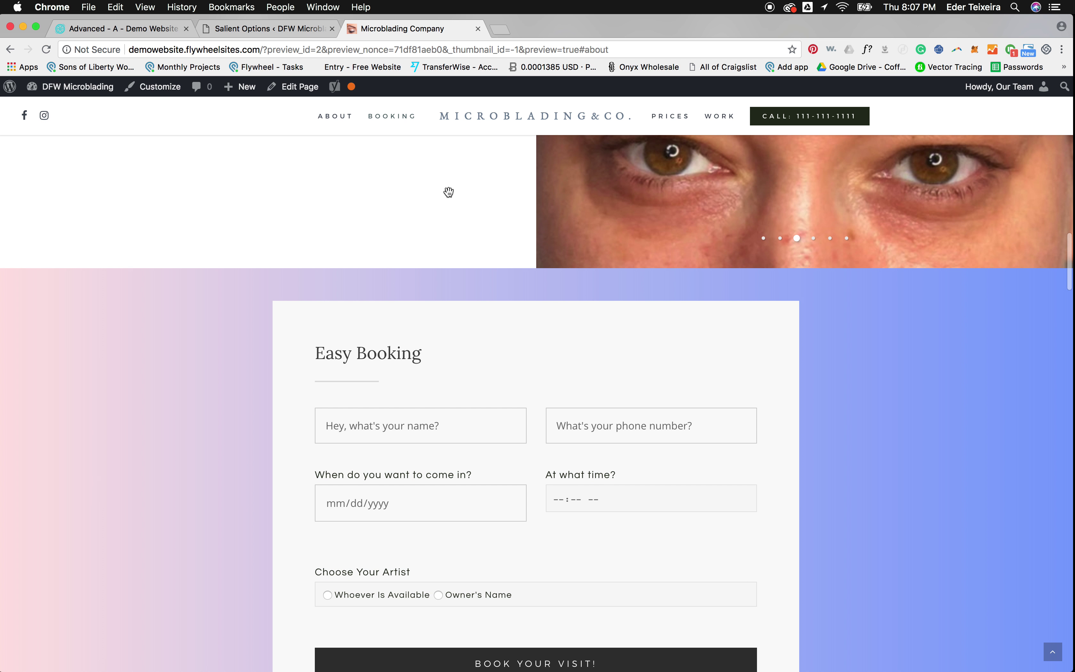
scroll(449, 191, up, 10)
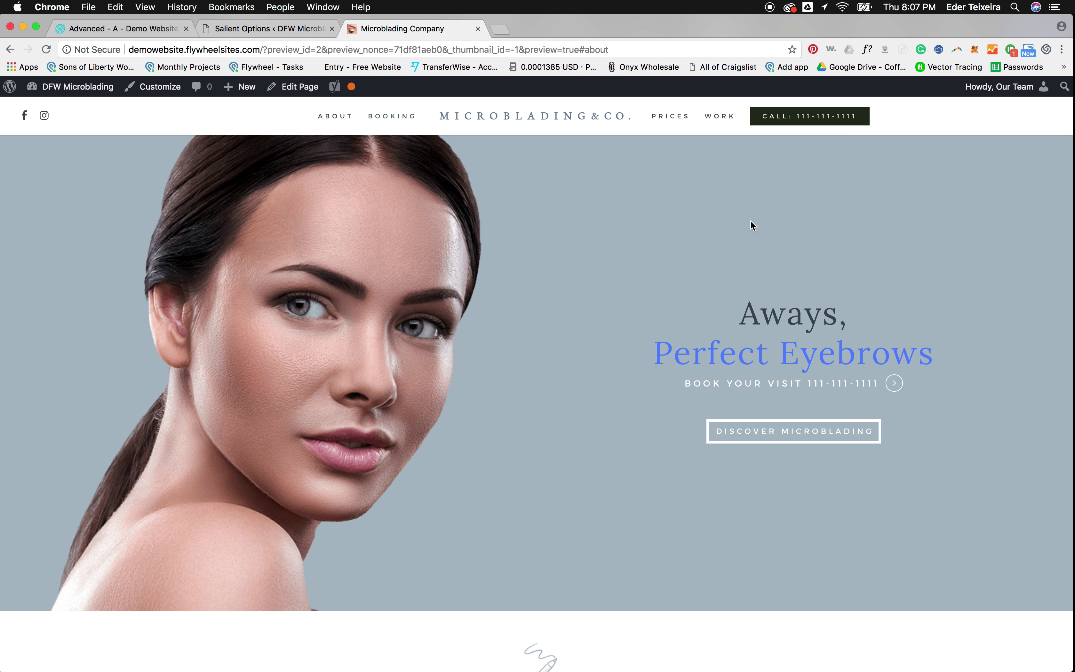
scroll(751, 223, down, 15)
scroll(750, 222, down, 15)
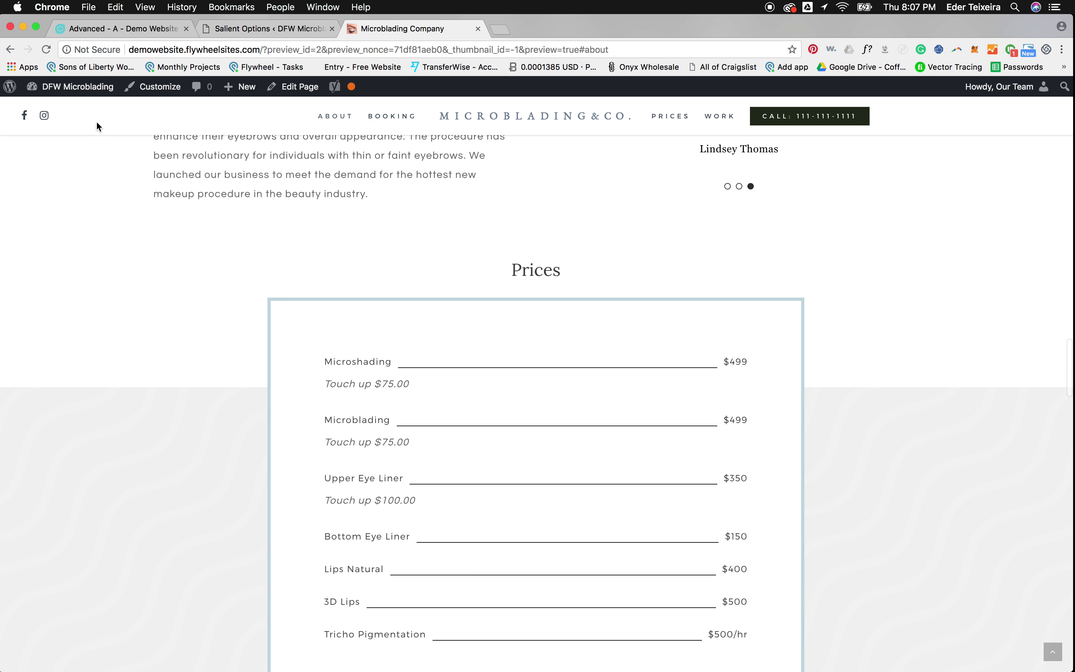
scroll(339, 329, up, 20)
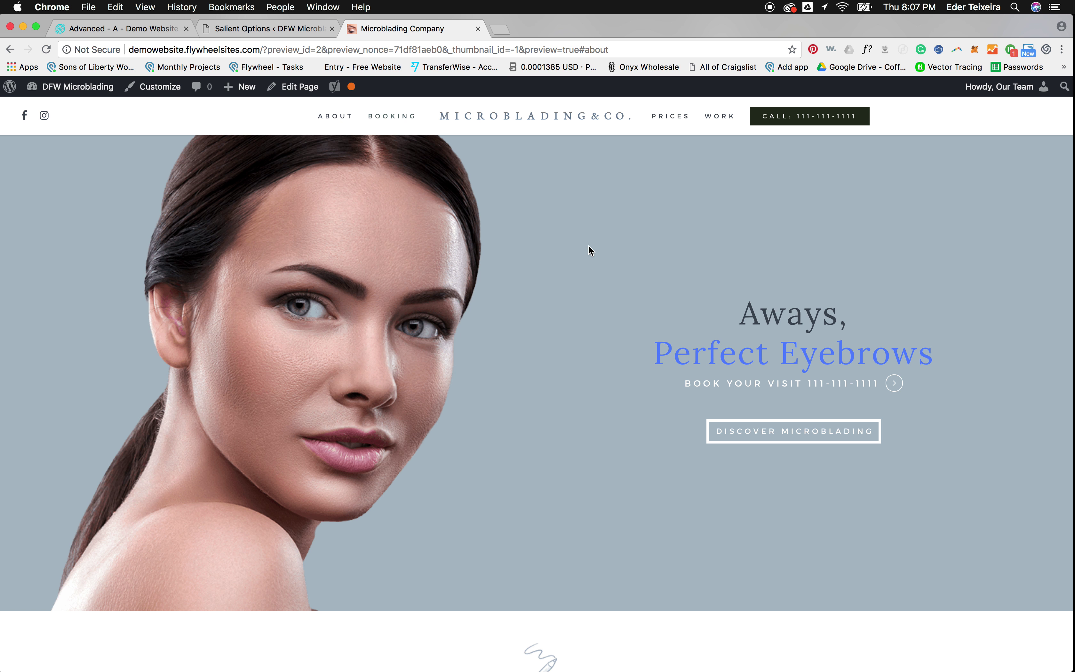
Step: Compare the Salient accent color settings with the previewed homepage
click(281, 26)
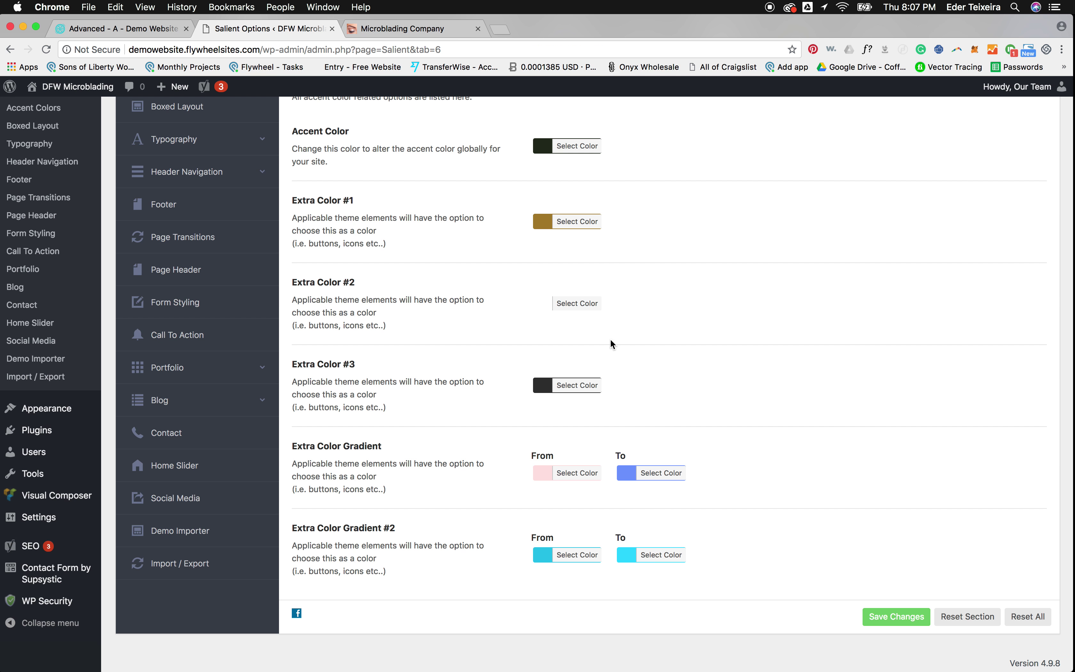
click(425, 32)
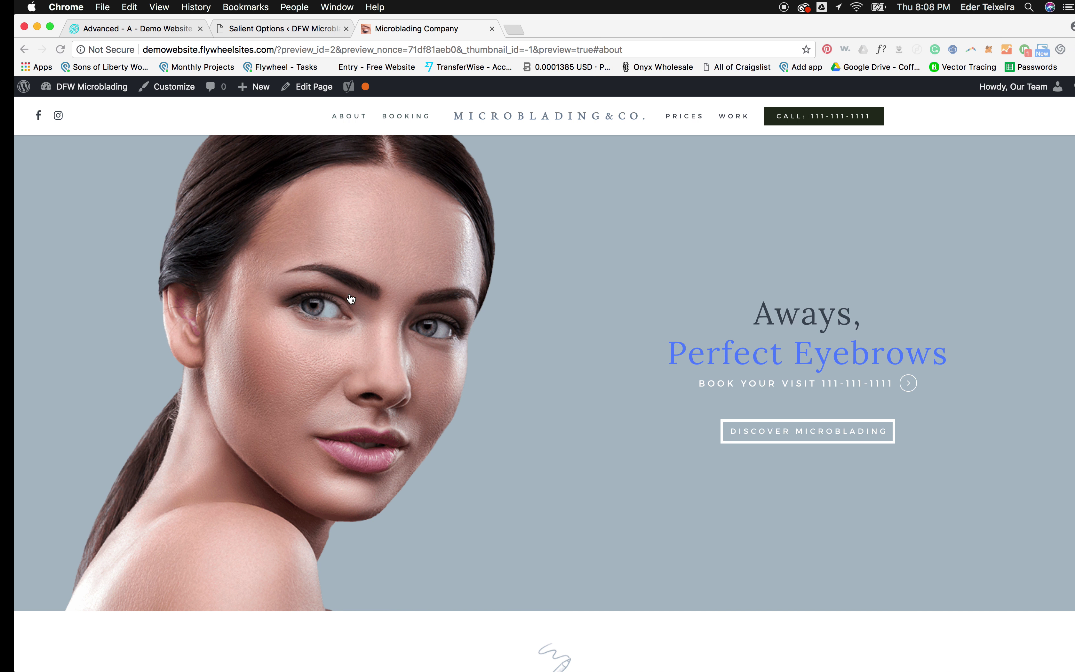
click(264, 44)
Step: Open the Salient Header Navigation's Logo & General Styling options at the custom header color scheme settings
click(257, 28)
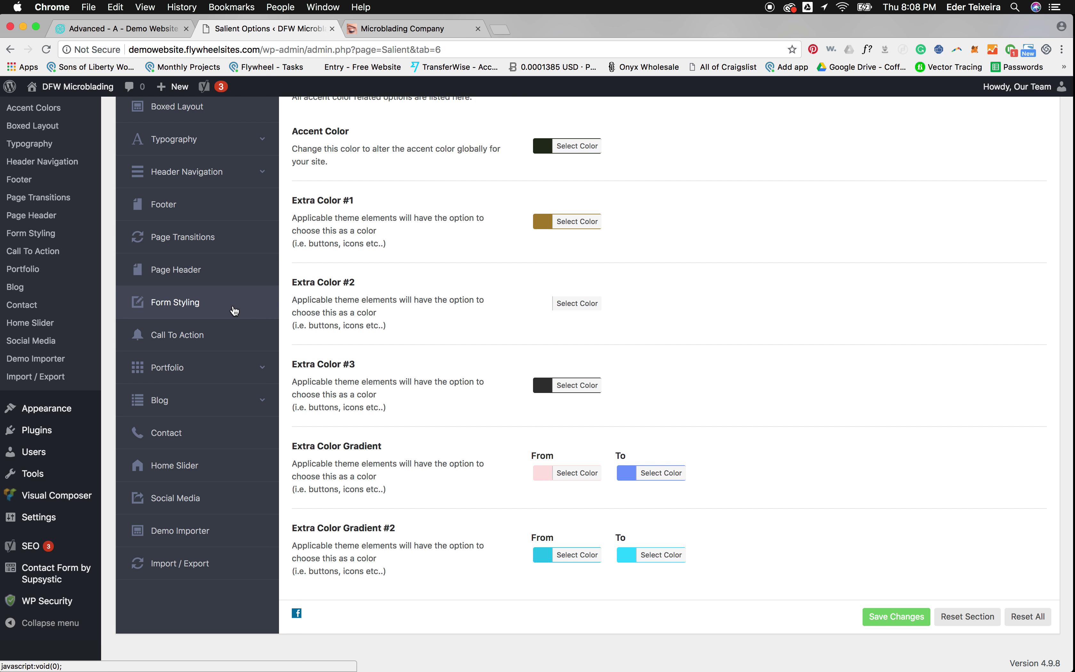
scroll(233, 307, up, 5)
click(203, 369)
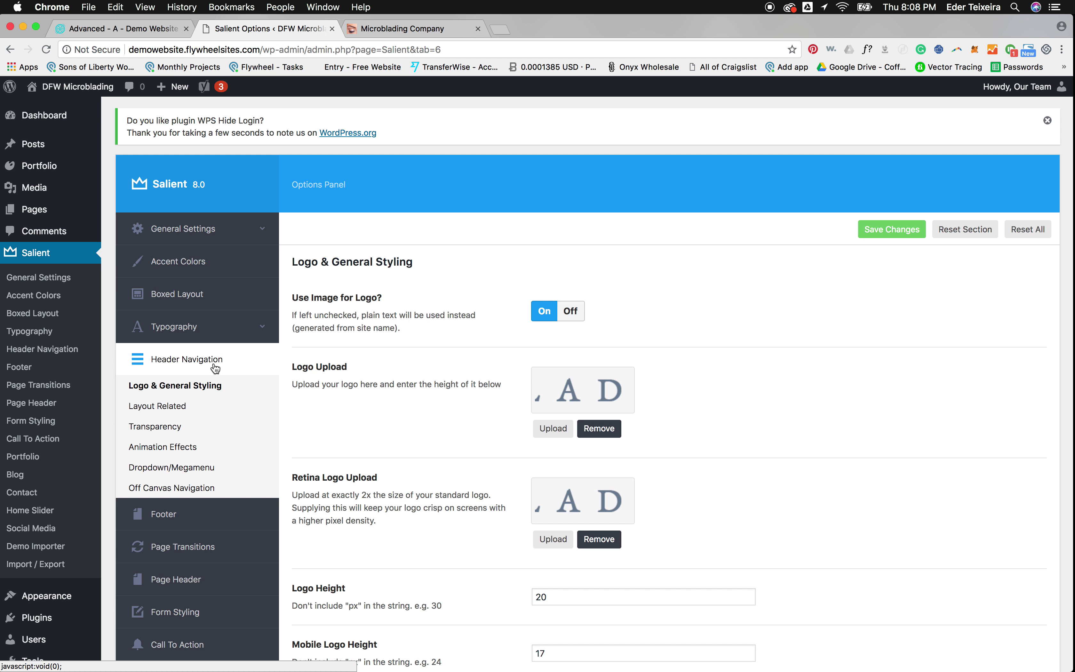
scroll(459, 379, down, 10)
scroll(457, 374, down, 8)
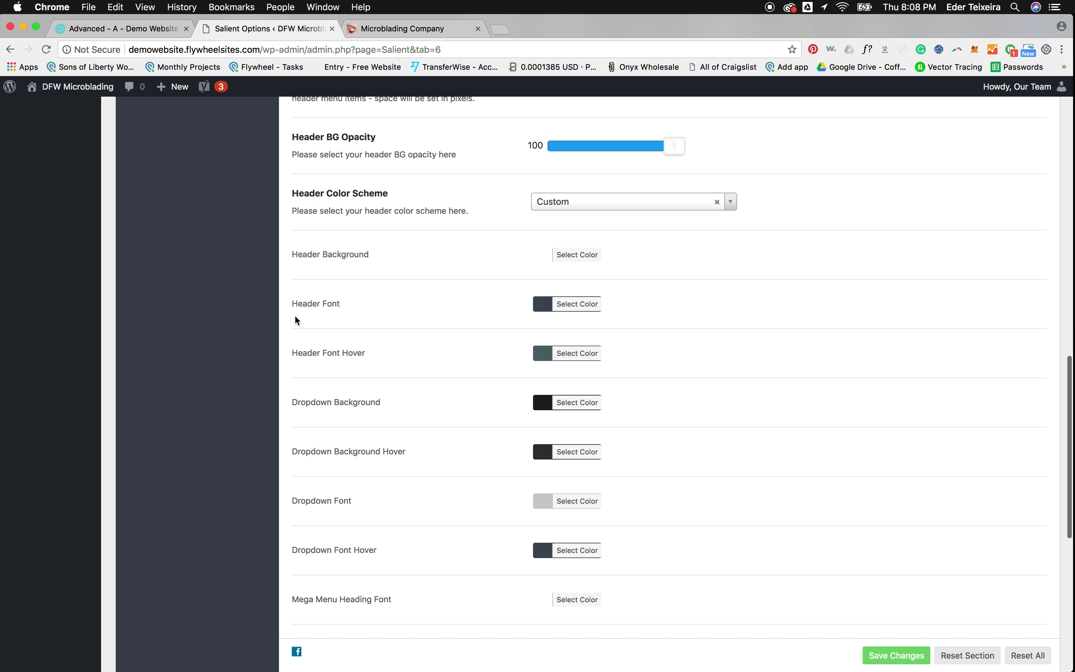
Step: Set the Header Background color to the logo's gold in the custom header color scheme
click(574, 254)
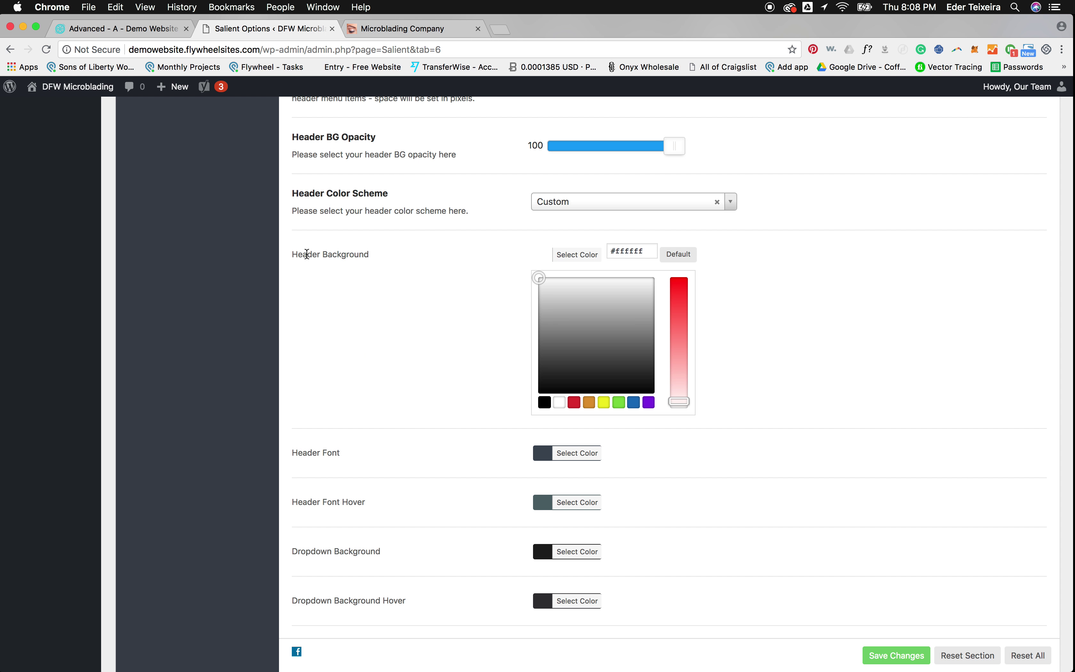
click(355, 255)
click(371, 33)
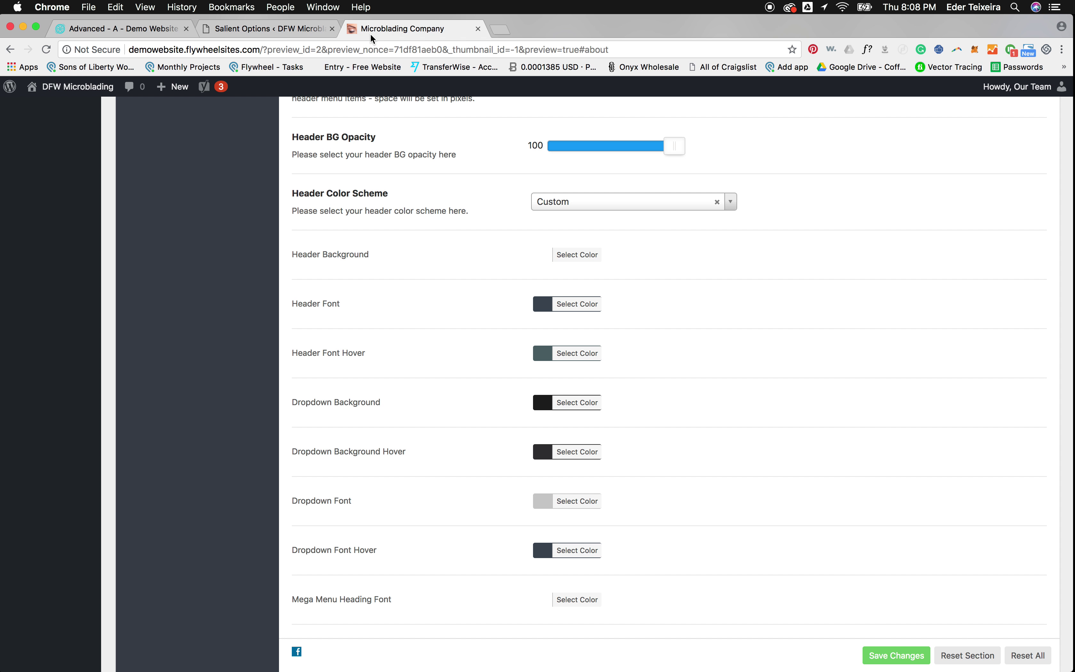
click(282, 25)
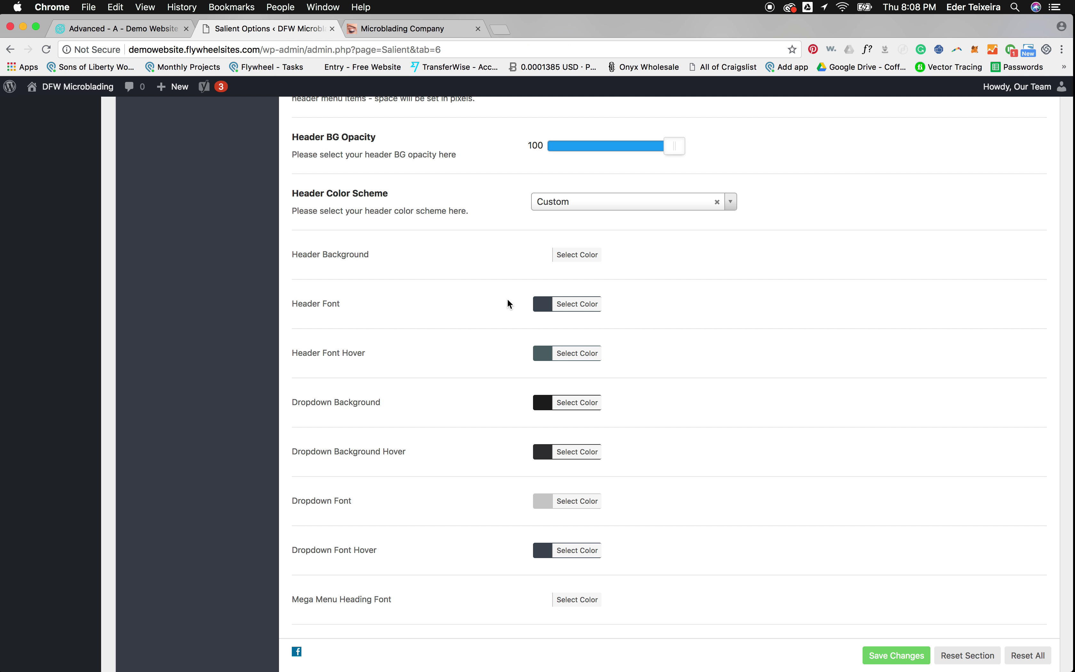
click(567, 258)
double_click(617, 252)
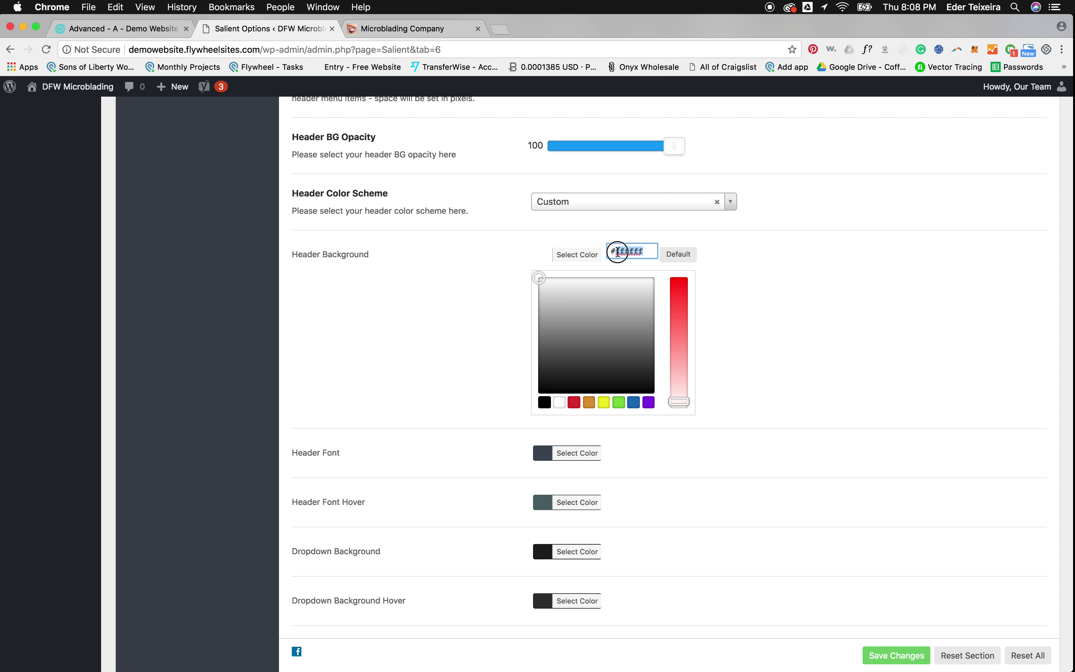
key(super+v)
click(385, 255)
Step: Set the Header Font color to white
click(573, 304)
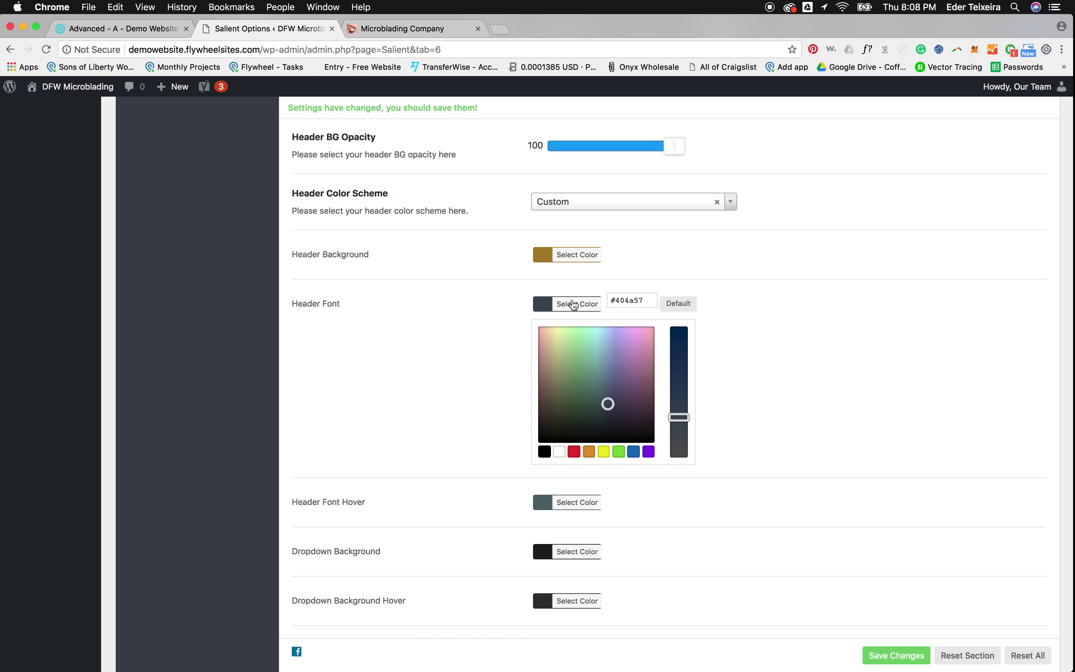
click(545, 451)
click(419, 329)
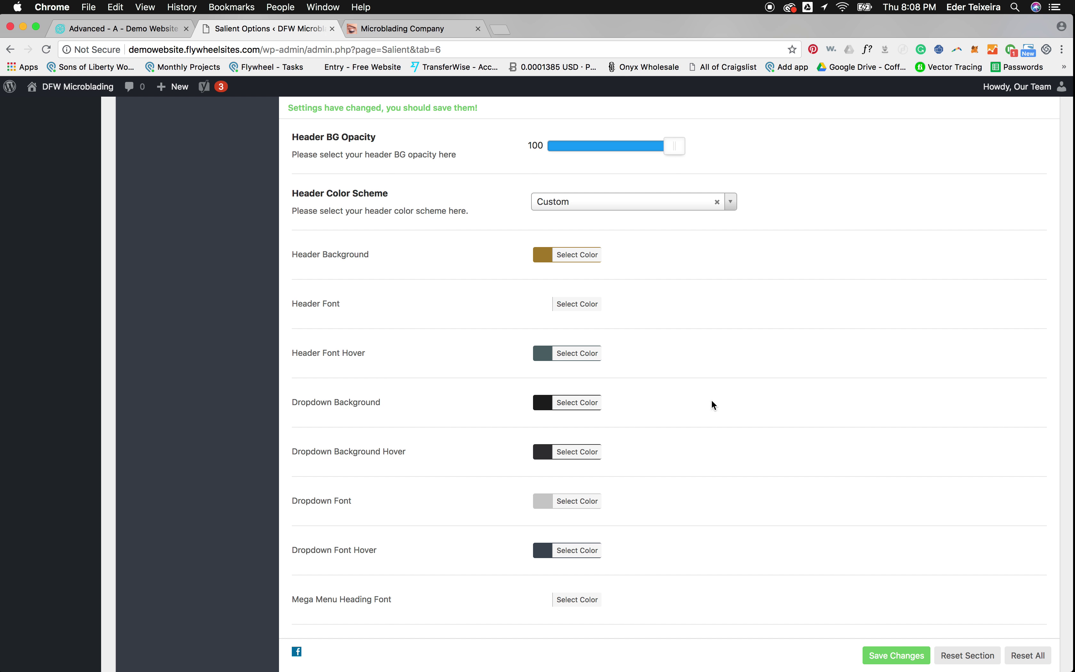
Step: Set the Header Font Hover color to red and save the Salient options
click(576, 358)
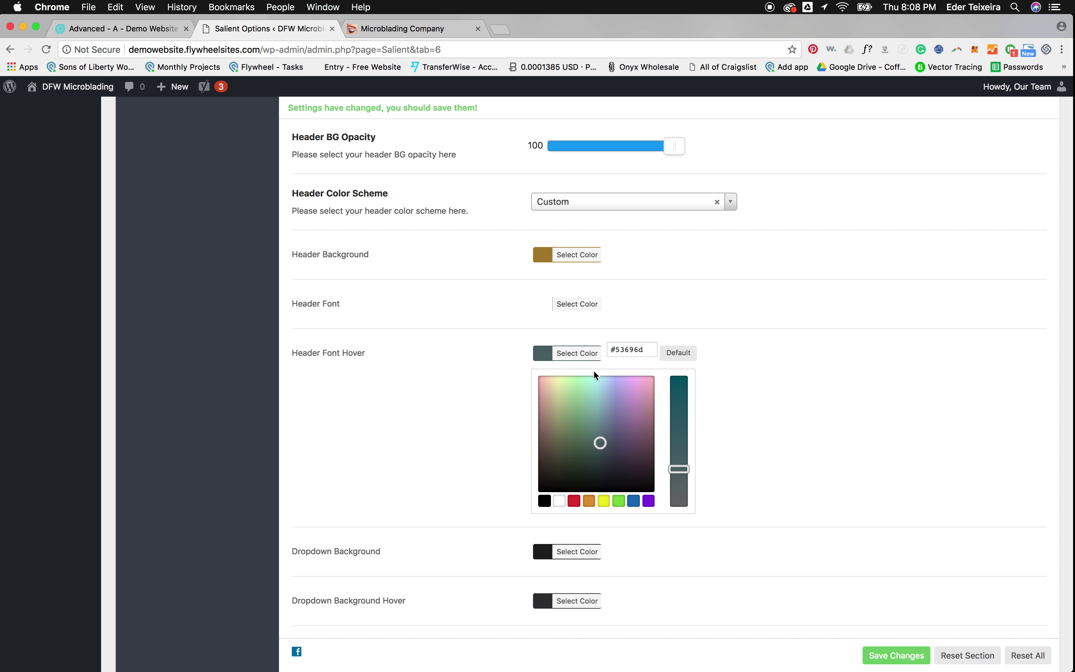
click(574, 501)
click(654, 327)
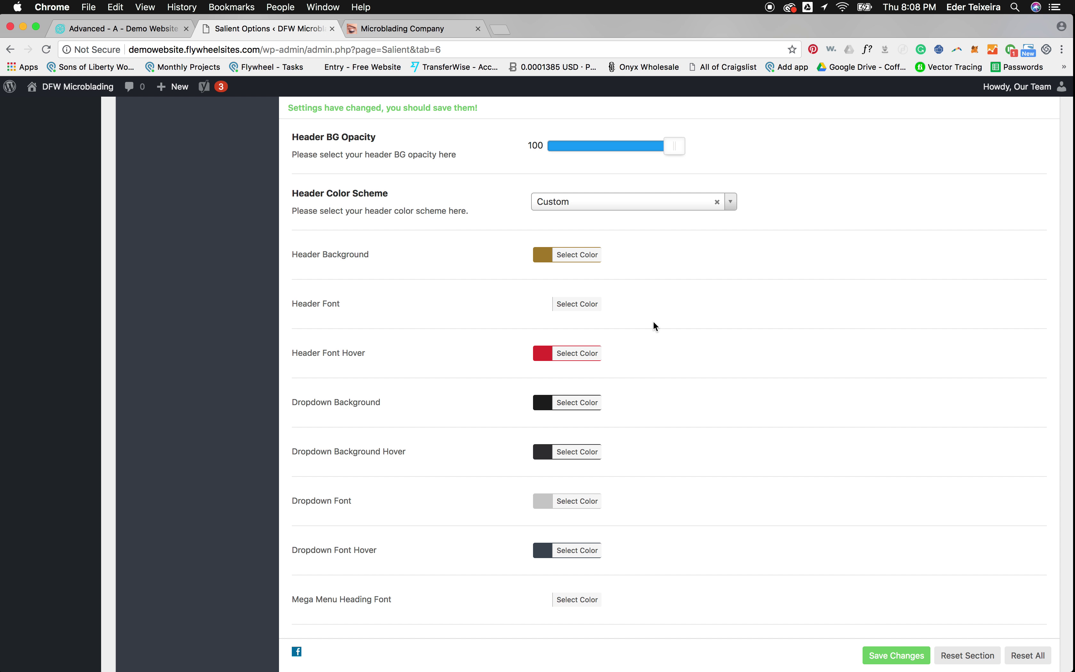
click(872, 650)
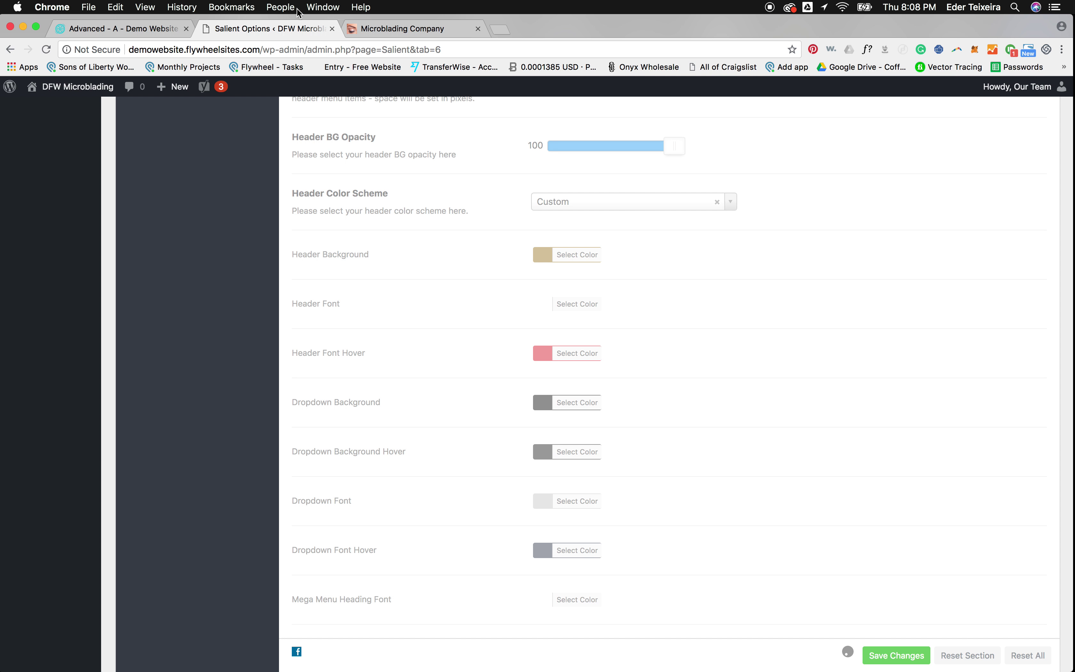
Step: Reload the site preview and check the header background, menu font and hover colors
click(400, 28)
click(359, 49)
key(Return)
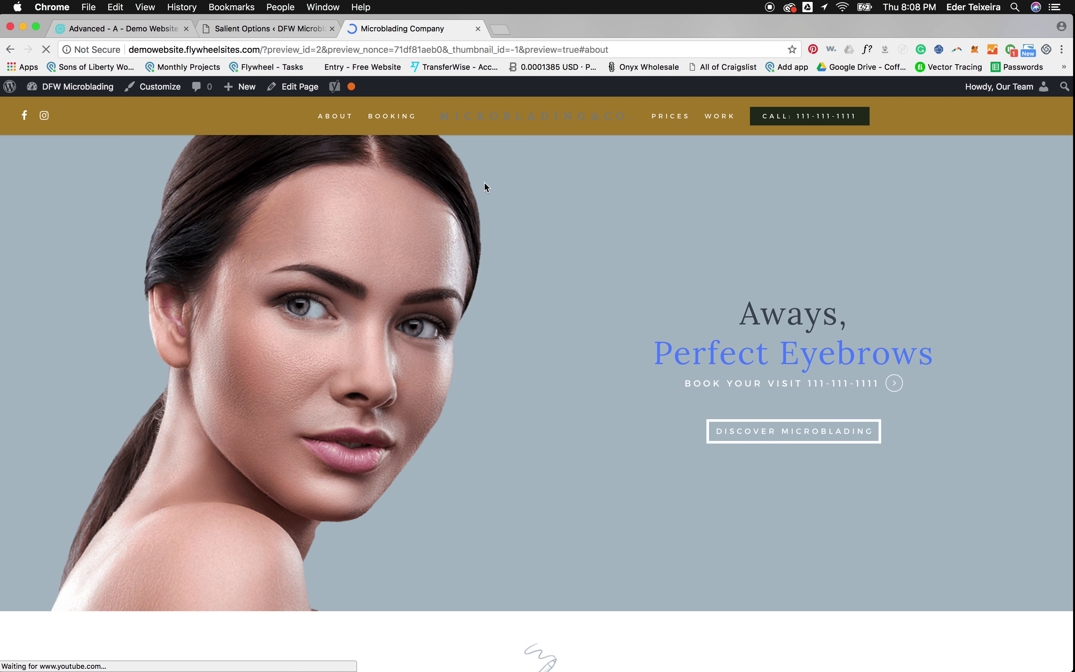
click(396, 123)
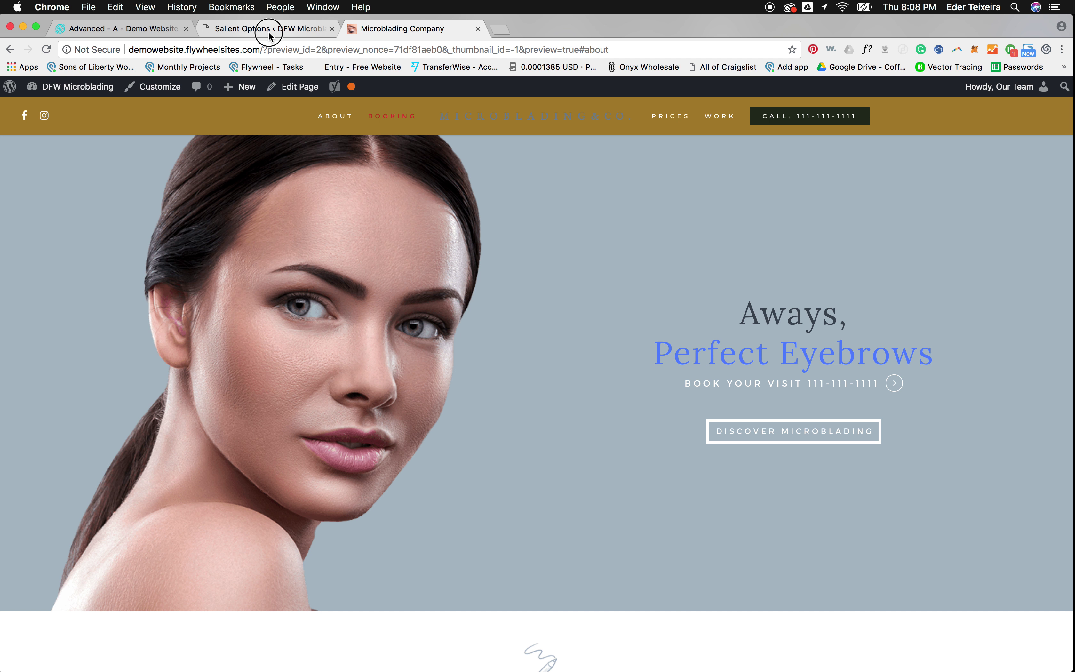
Step: Review the header's dropdown color settings against the menu in the site preview
click(268, 29)
scroll(576, 391, down, 2)
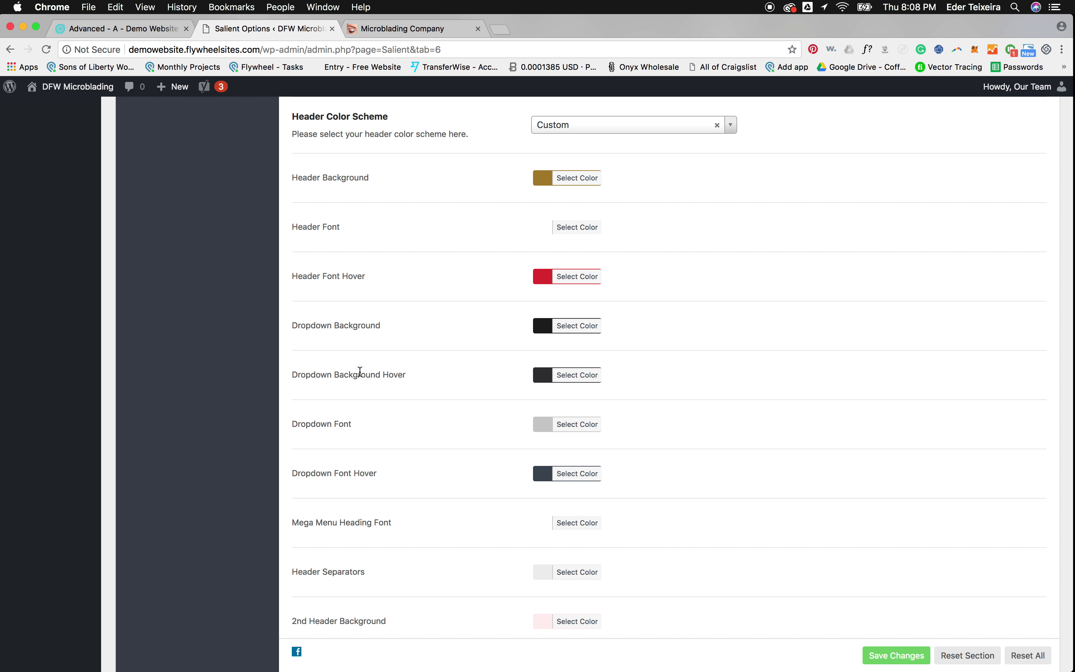
scroll(336, 420, down, 2)
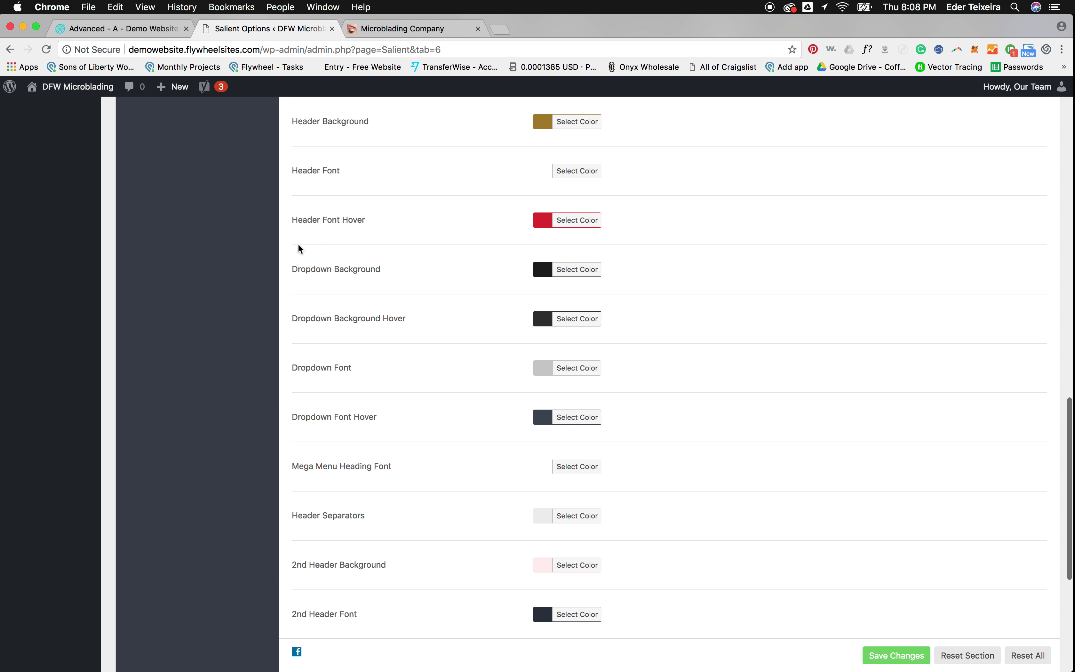
drag(292, 274, 497, 429)
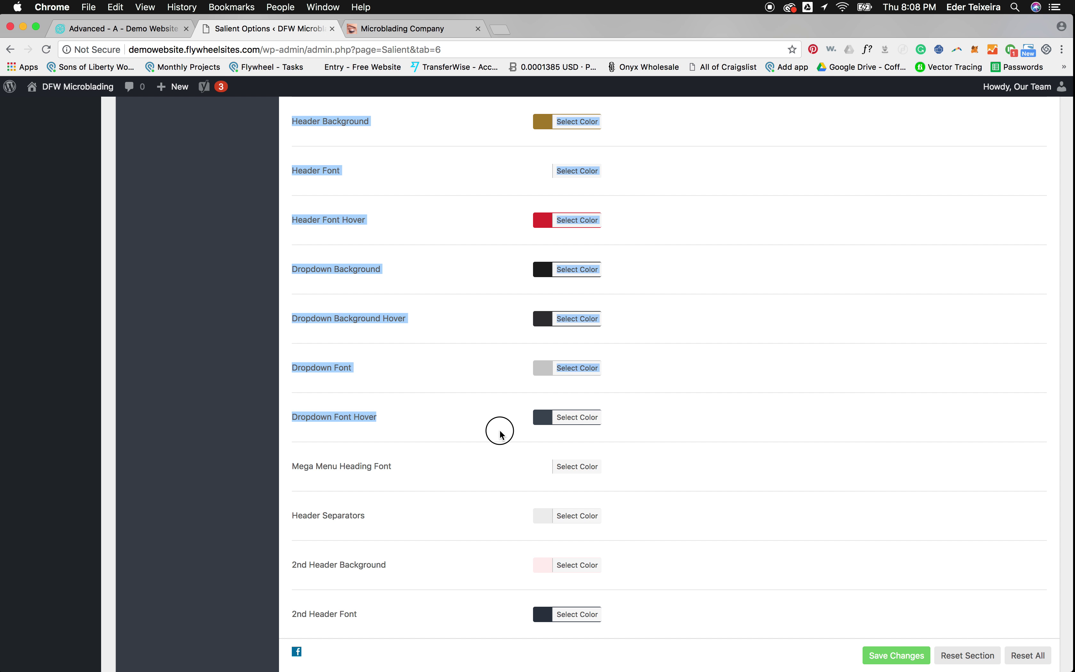
click(406, 29)
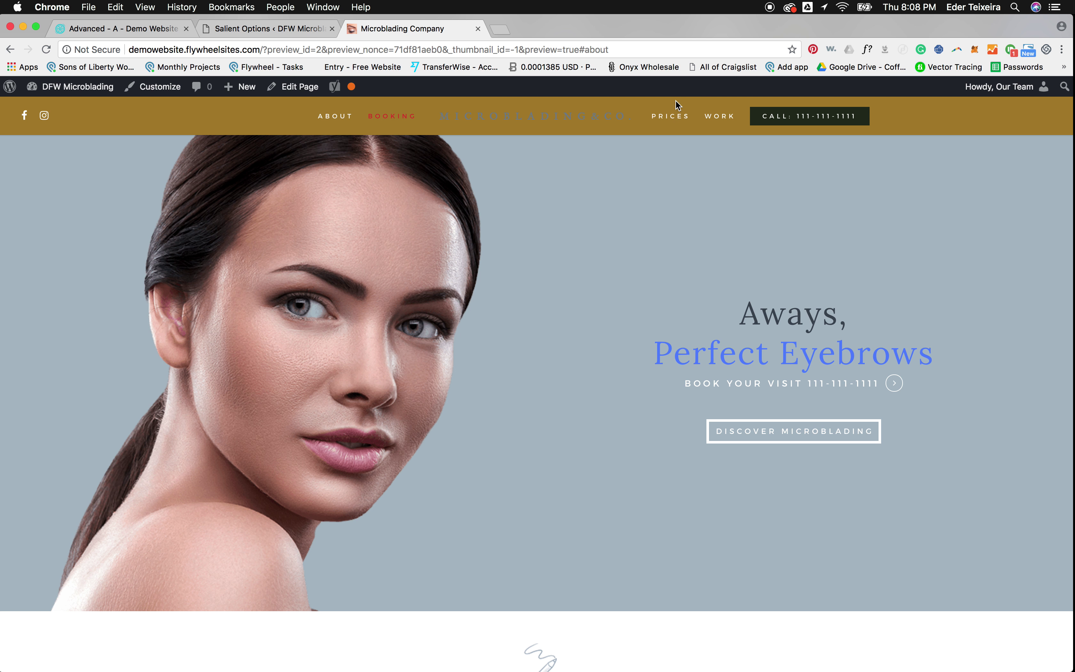
click(245, 29)
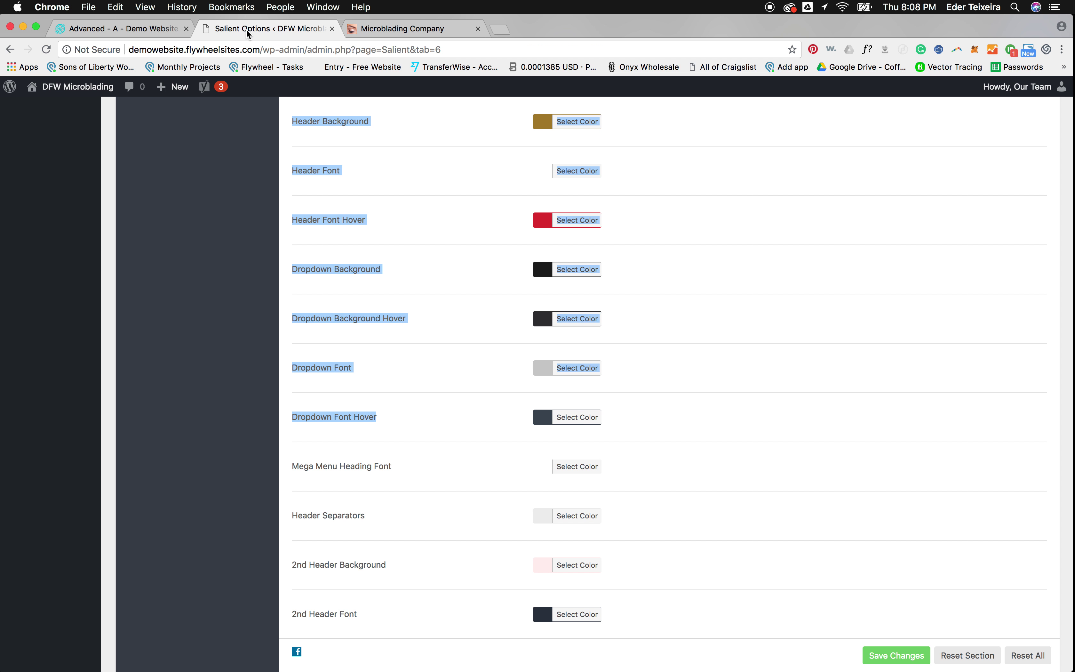
click(720, 252)
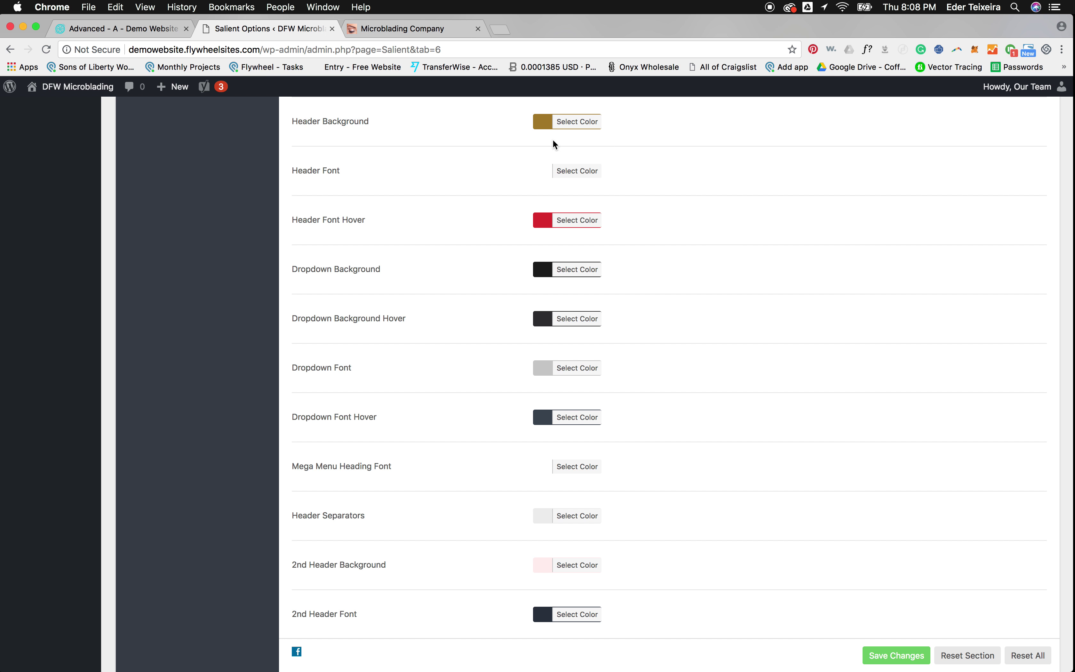
Step: Copy the Header Background's gold, #a98330, to the Dropdown Background color
click(584, 123)
click(392, 162)
click(577, 269)
triple_click(631, 269)
key(cmd+v)
click(456, 185)
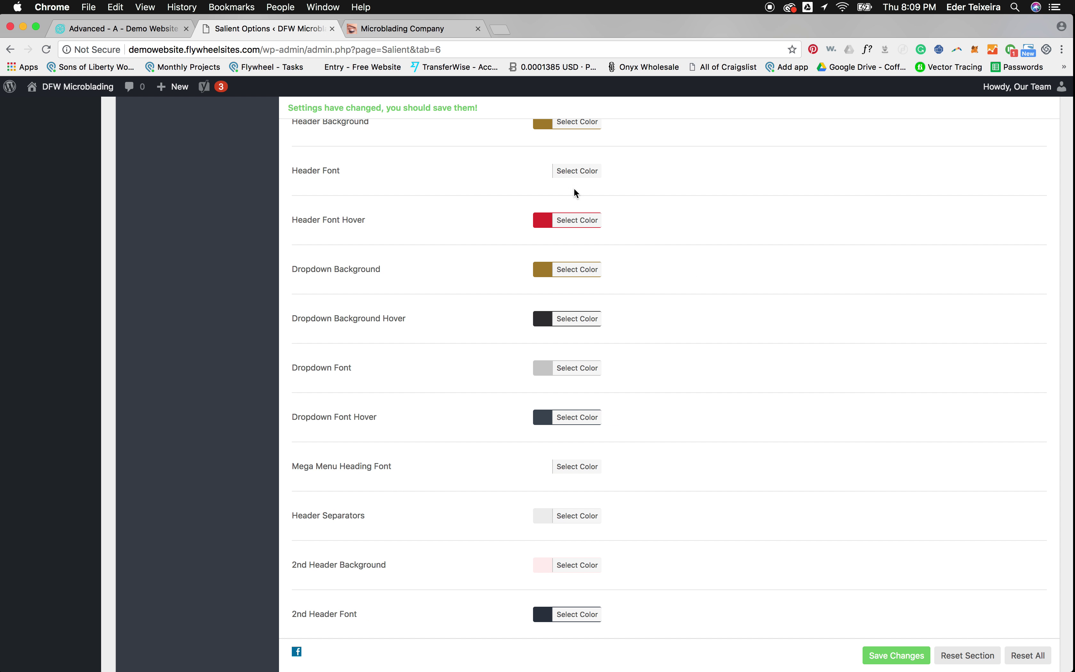
click(574, 174)
triple_click(611, 165)
click(413, 210)
click(597, 270)
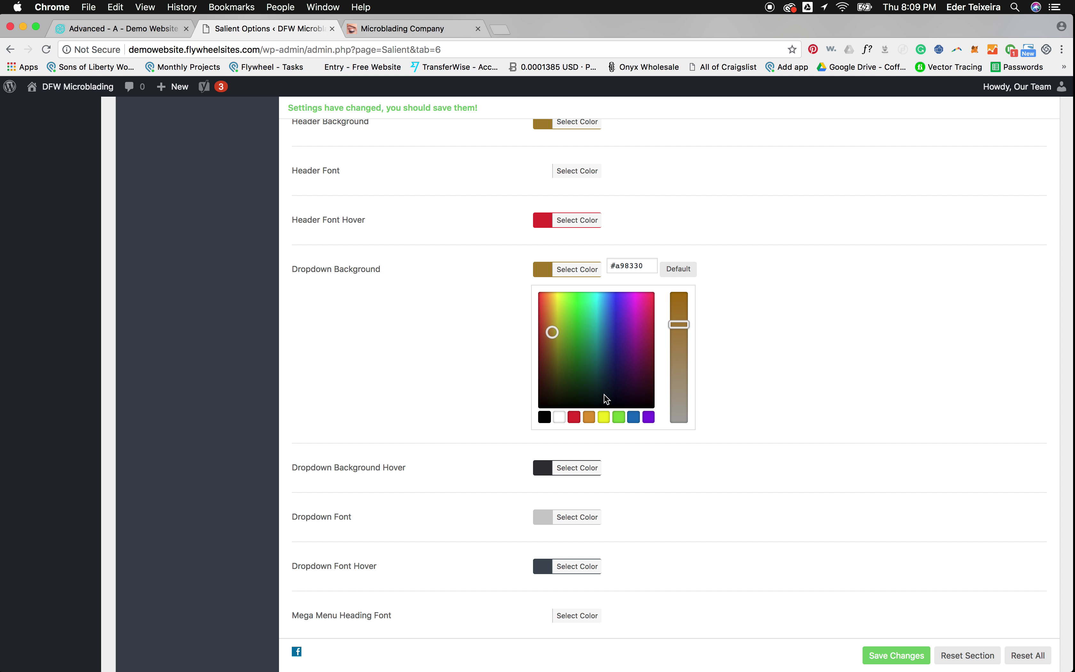
click(449, 364)
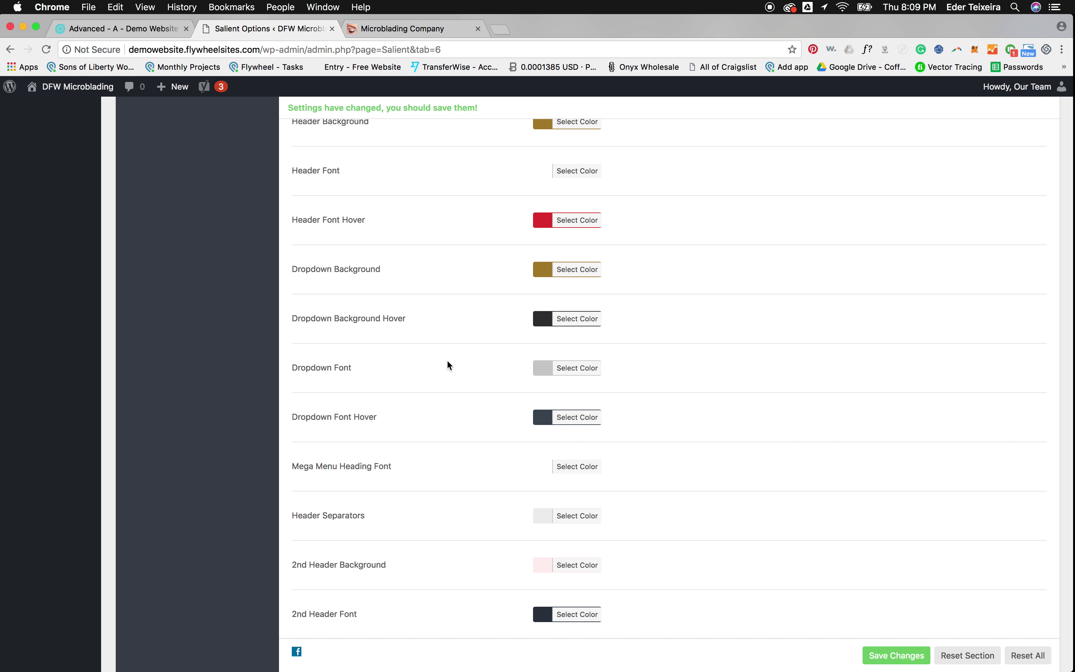
Step: Copy the Dropdown Background color #a98330 to the Dropdown Background Hover color
click(573, 269)
triple_click(631, 266)
key(super+c)
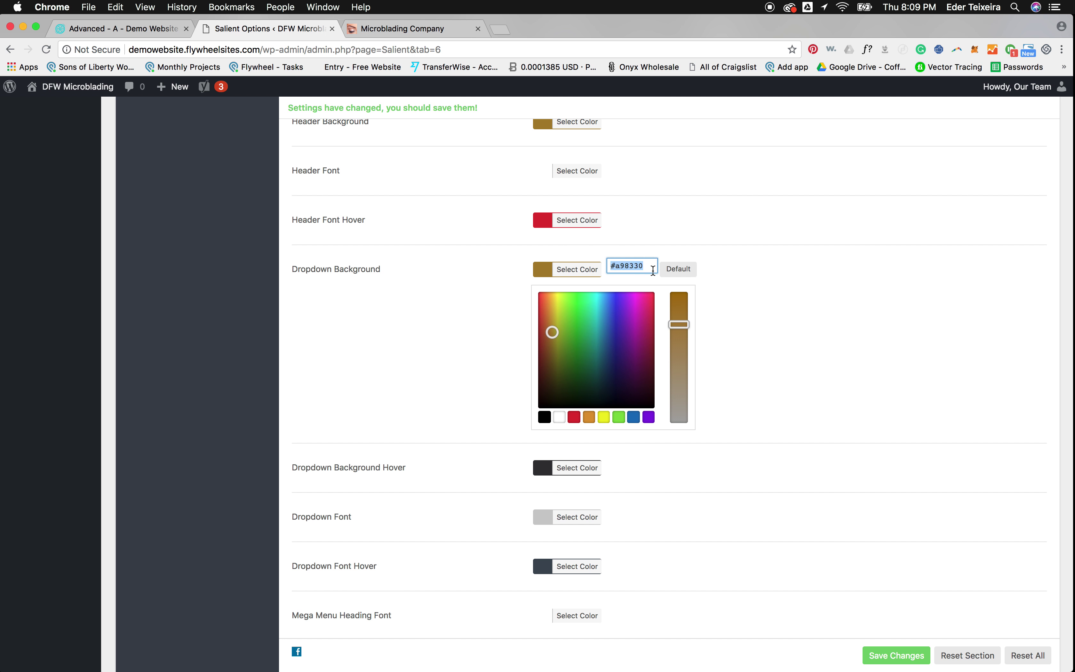
click(375, 292)
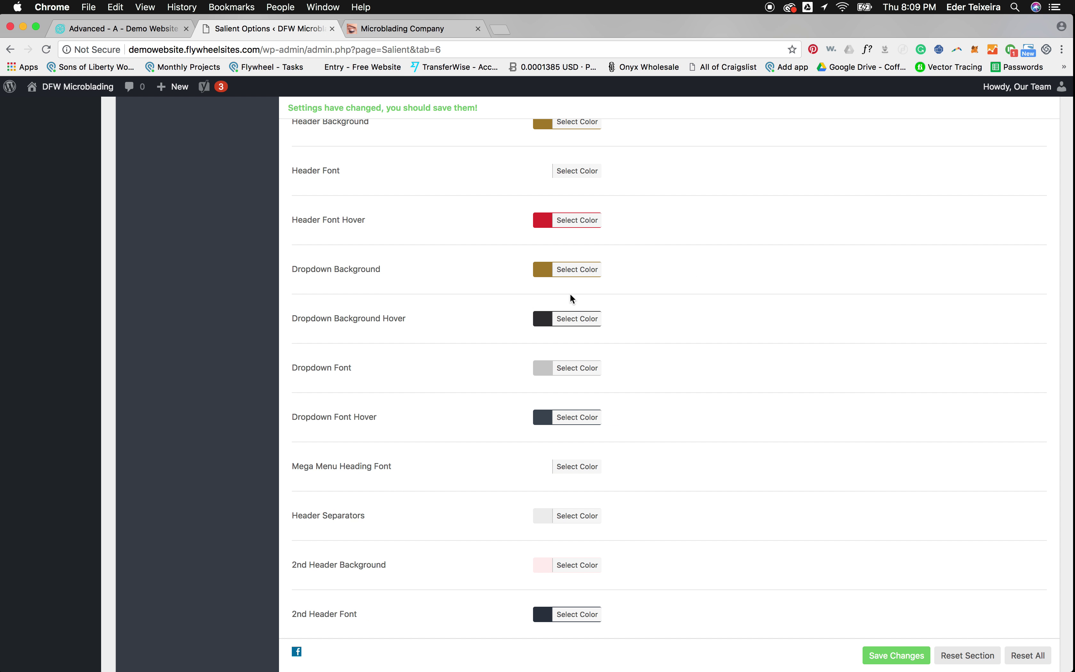
click(586, 316)
triple_click(630, 314)
key(super+v)
click(629, 238)
Step: Set the Dropdown Font color to the same white as the Header Font
click(580, 173)
double_click(616, 167)
click(404, 223)
click(579, 369)
triple_click(630, 364)
Step: Copy the Header Font Hover red, #dd3333, to the Dropdown Font Hover color
click(576, 221)
triple_click(620, 215)
key(super+c)
click(346, 234)
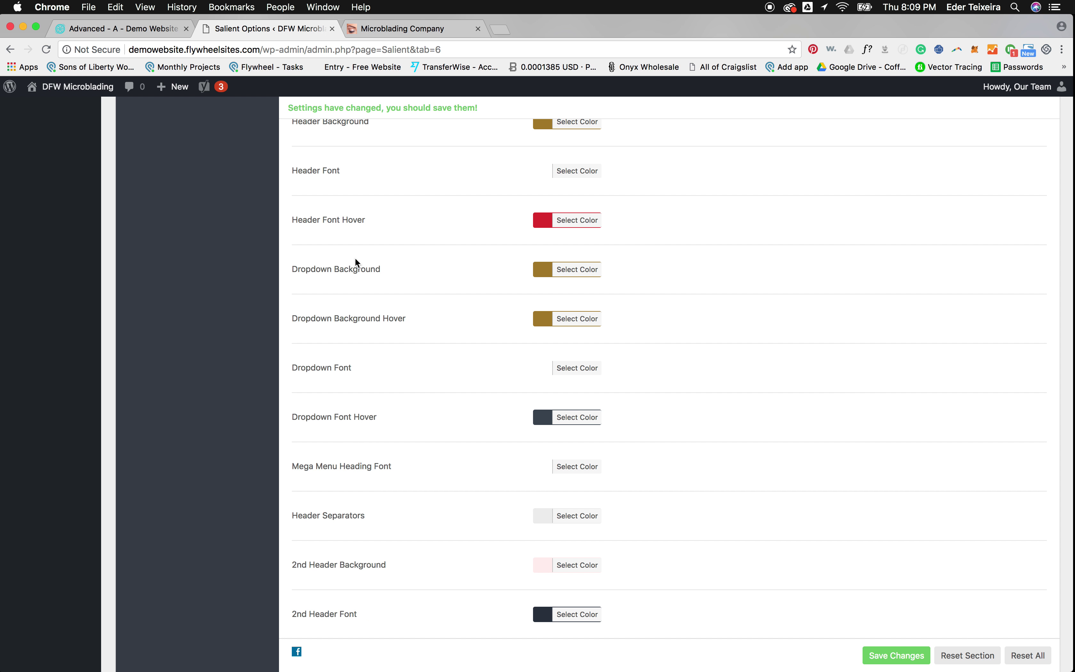
click(574, 369)
click(397, 387)
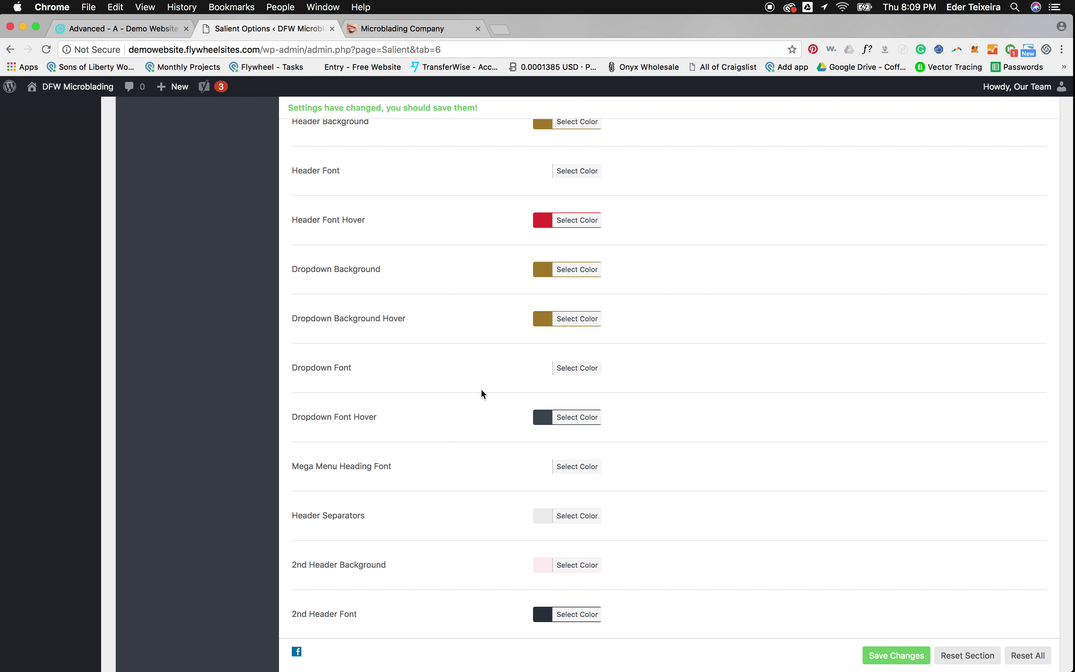
click(591, 418)
triple_click(629, 413)
key(super+v)
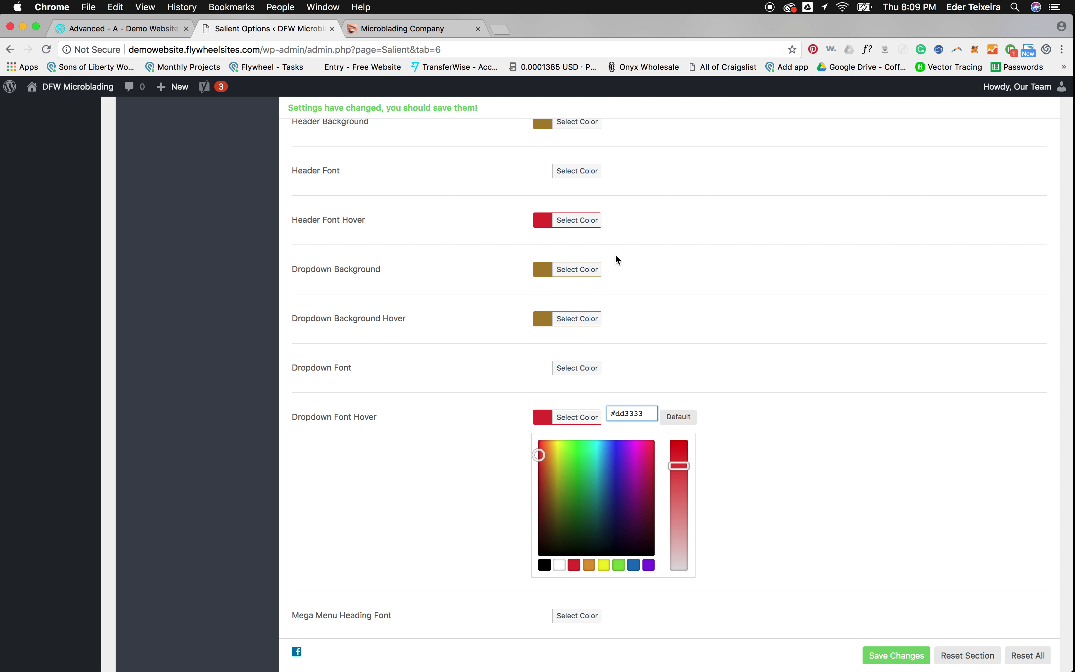
click(616, 256)
Step: Review the remaining header separator, 2nd header and off canvas navigation color settings
scroll(530, 461, down, 3)
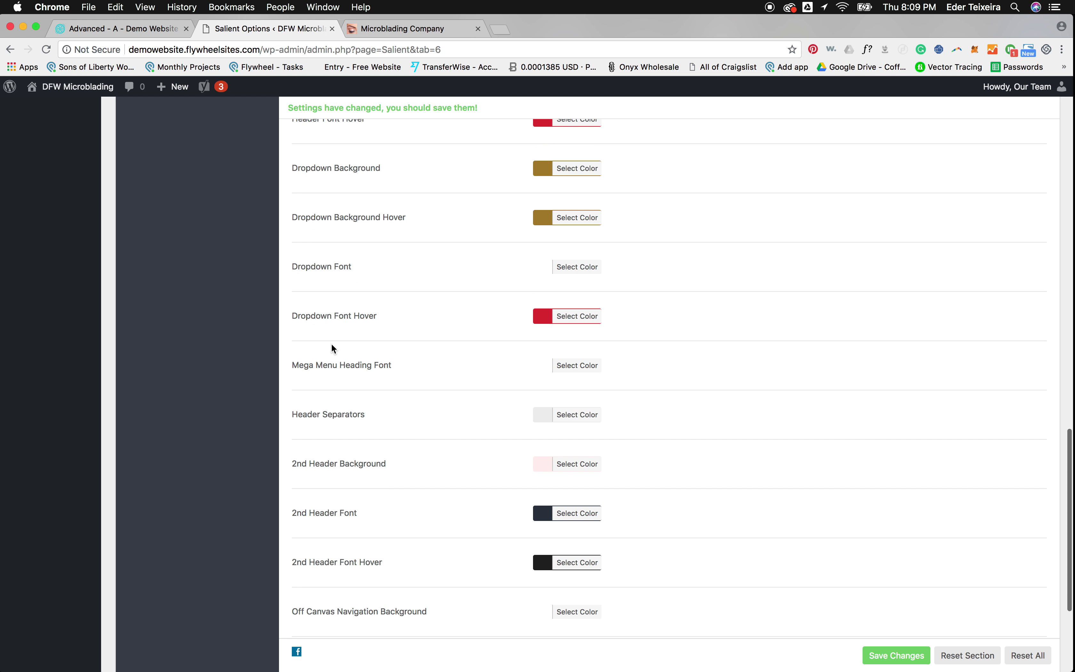
scroll(376, 420, down, 1)
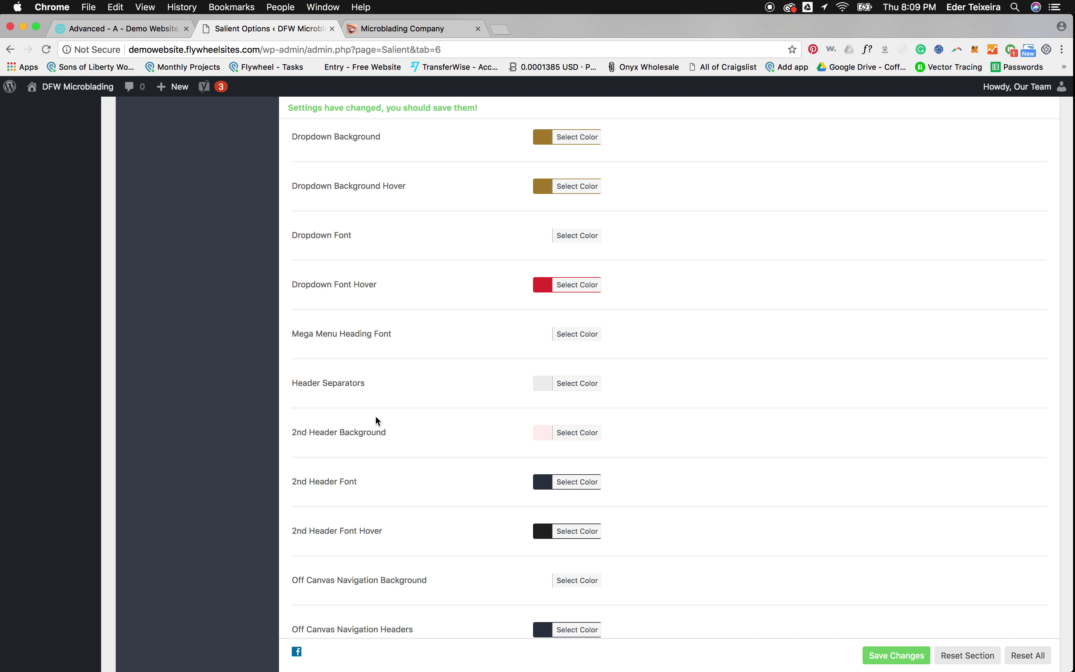
scroll(375, 417, down, 3)
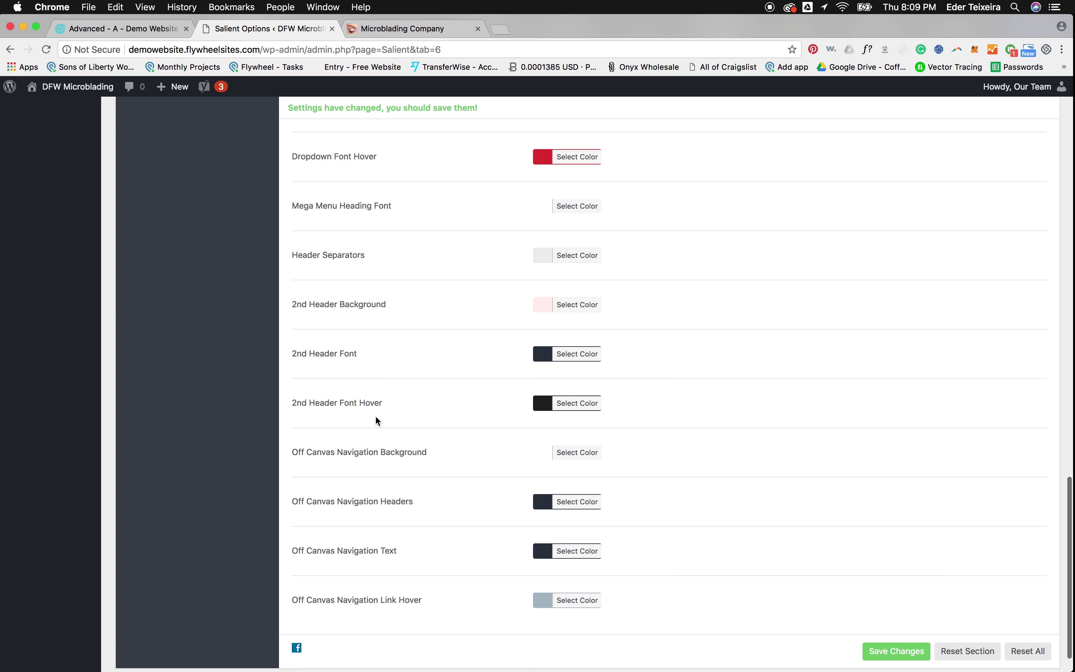
scroll(376, 417, up, 2)
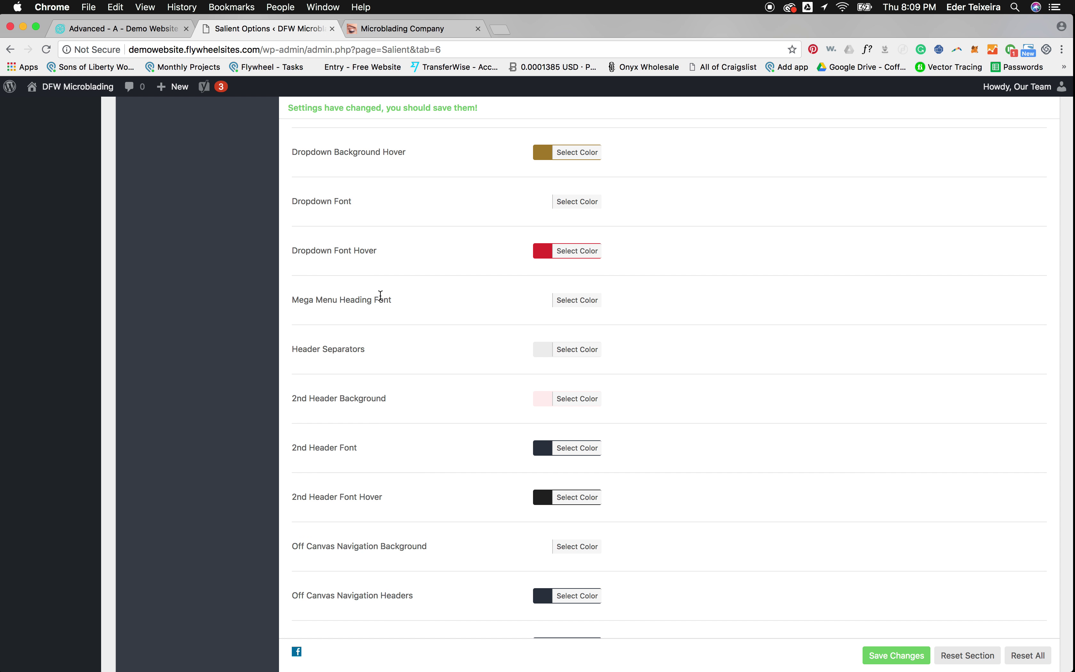
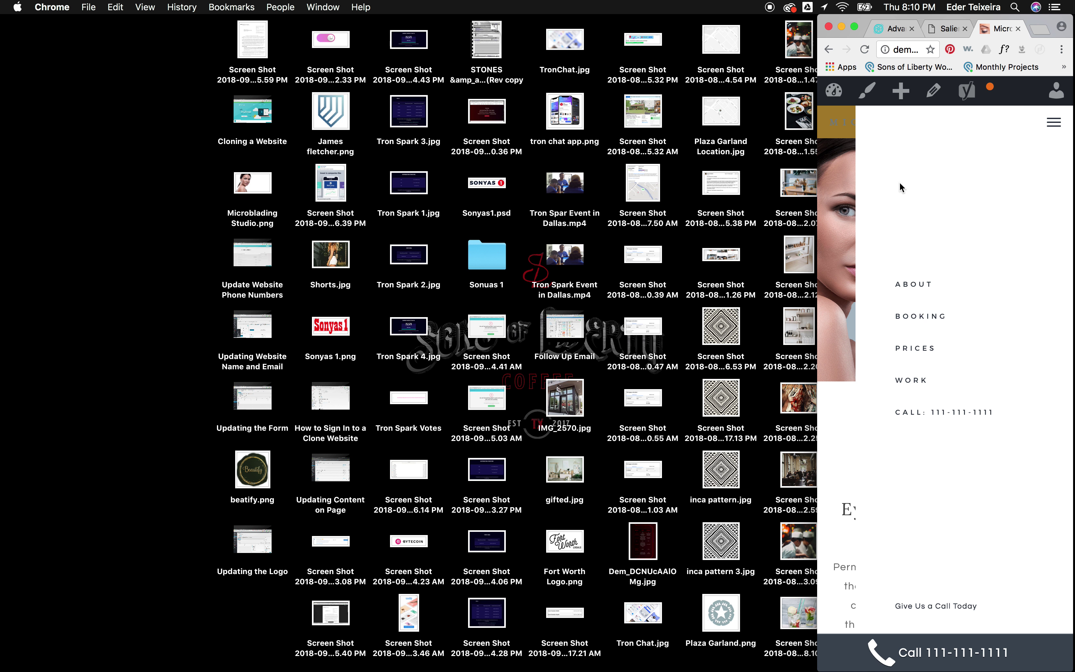
Step: Check the off canvas menu in the phone-width site preview, and widen the browser window back to desktop size
click(881, 175)
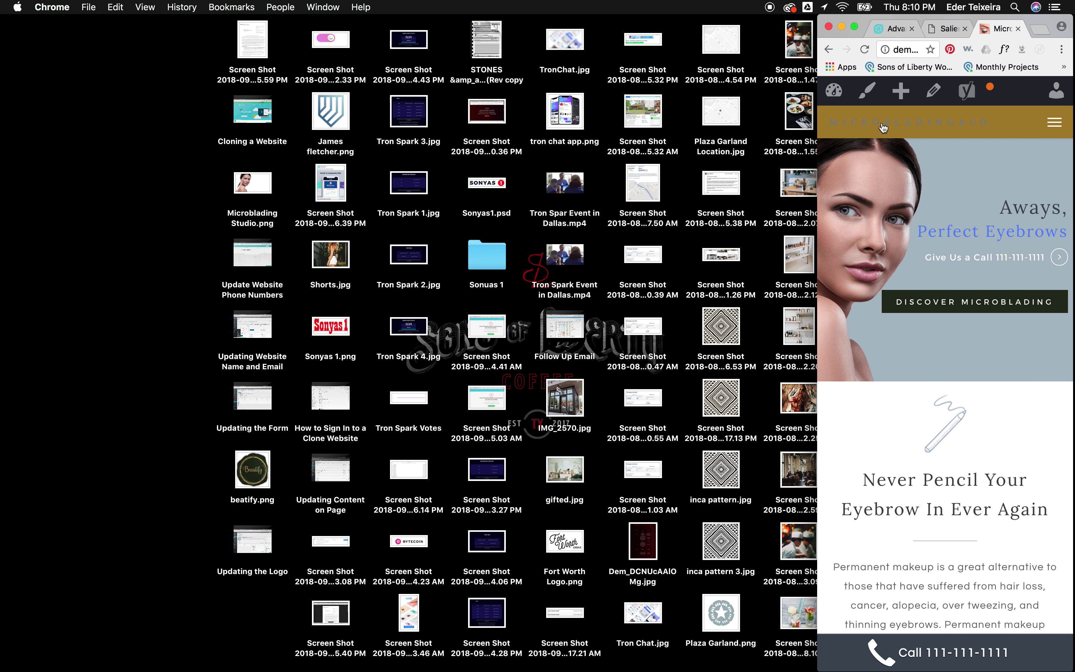
click(1058, 119)
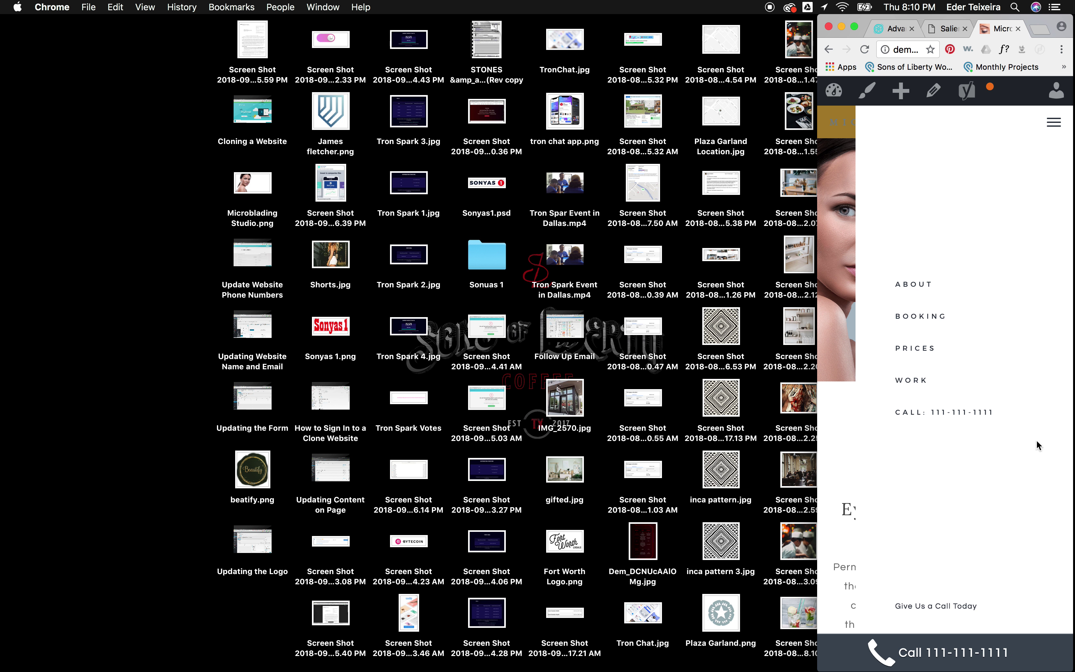
click(859, 162)
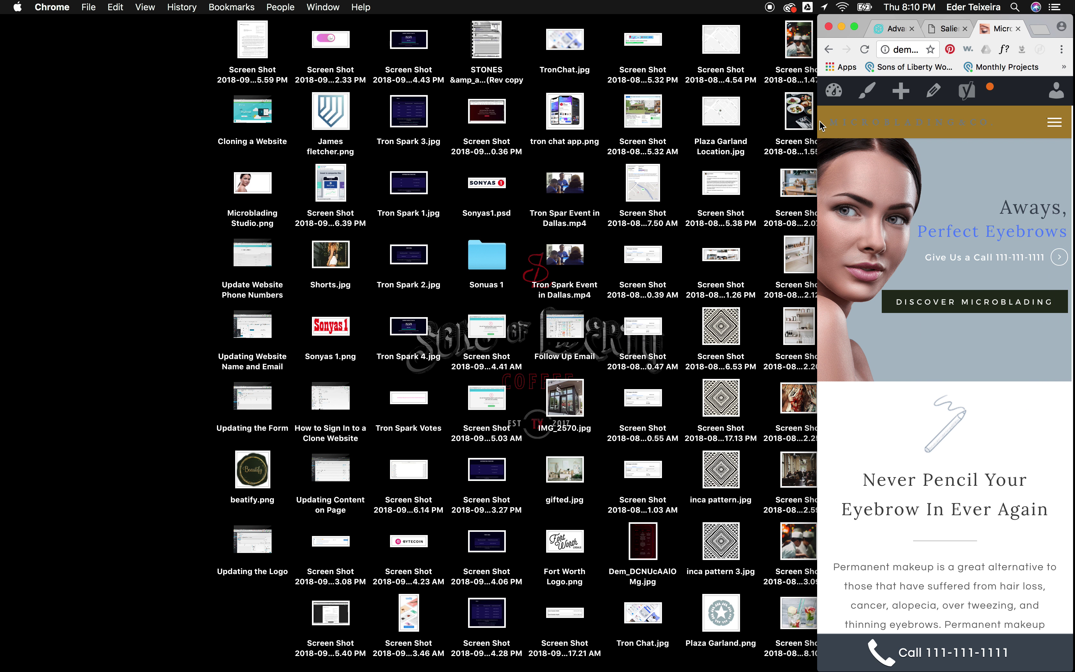
drag(813, 142, 185, 94)
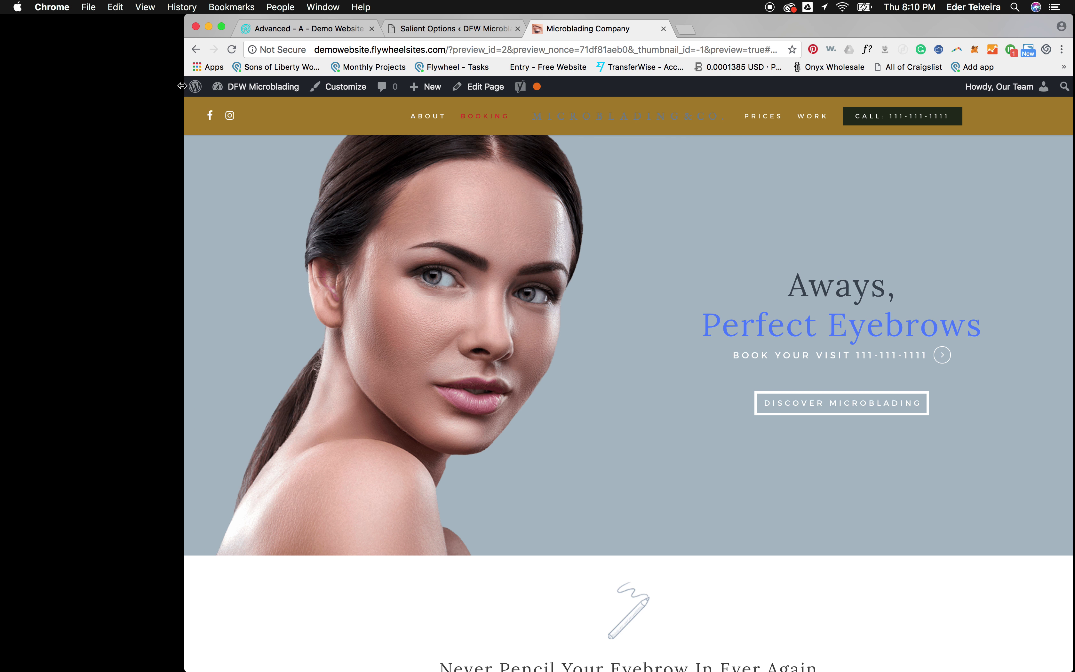
click(144, 89)
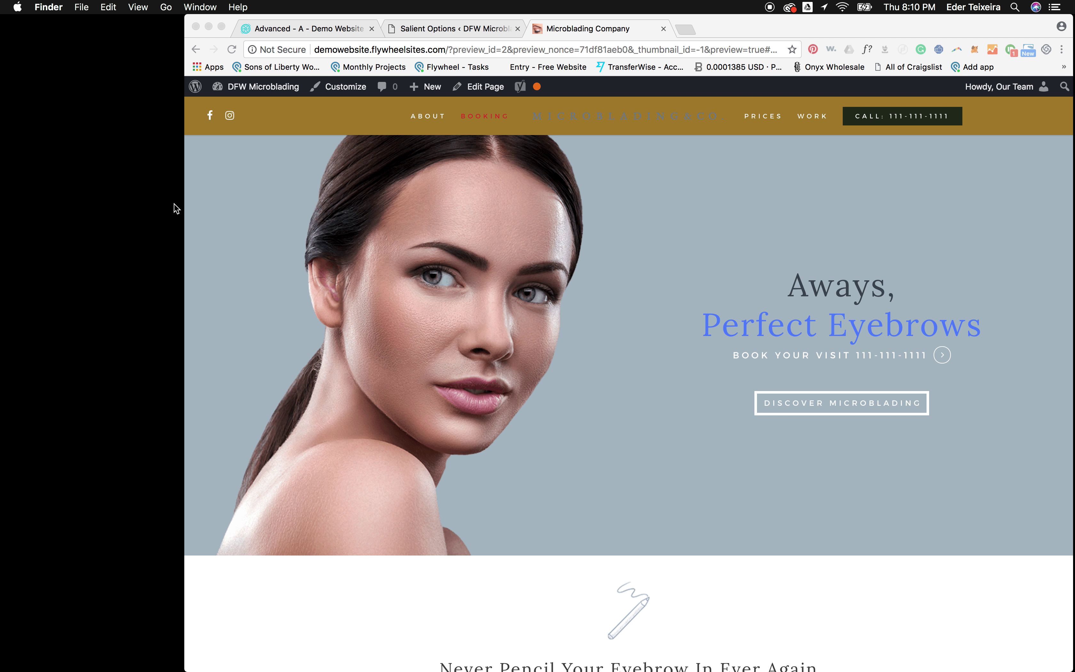
Step: Restore the full-width browser window and copy the gold color code from the theme's Dropdown Background setting
drag(186, 209, 1, 202)
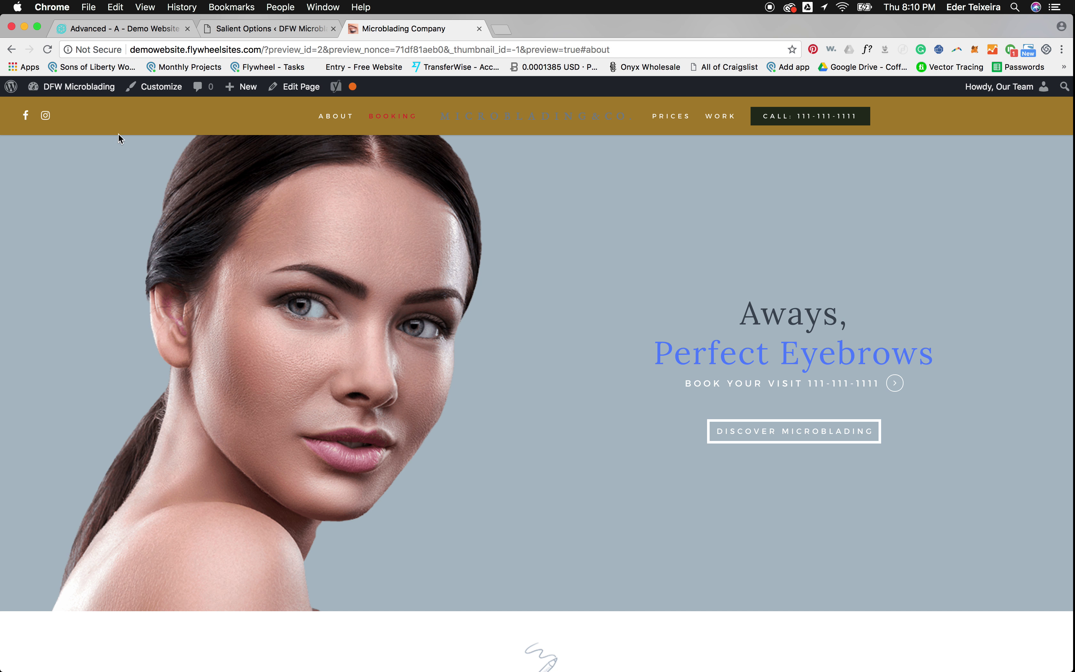
click(308, 36)
scroll(560, 224, up, 3)
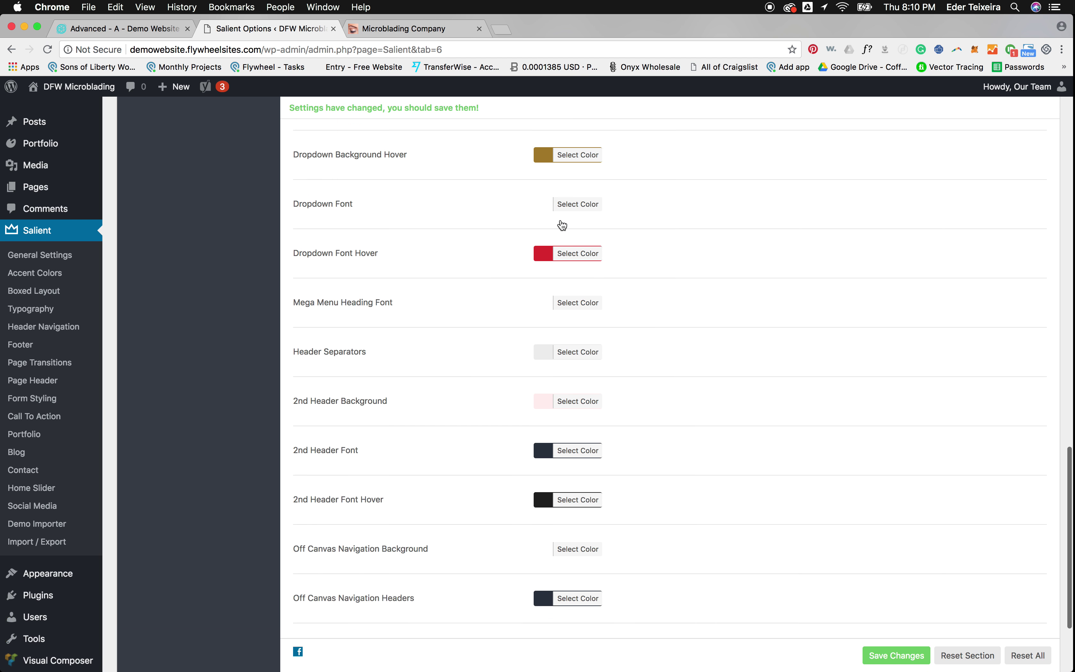
scroll(562, 225, up, 1)
click(566, 159)
double_click(633, 154)
text(v)
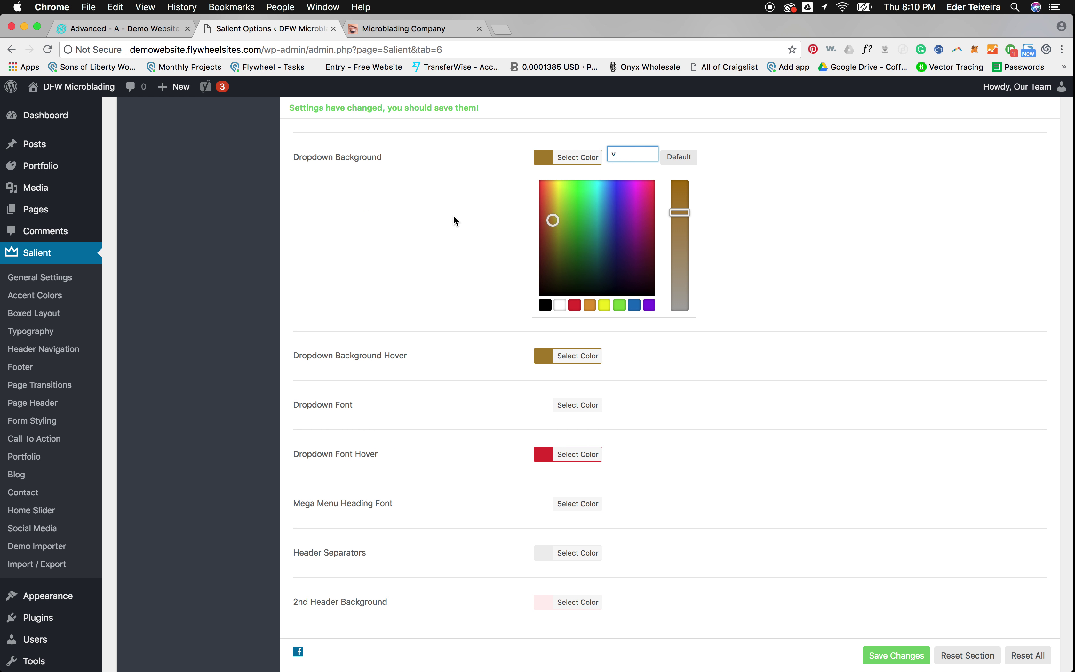
key(super+z)
click(441, 243)
Step: Set the Off Canvas Navigation Background color to #a98330
scroll(595, 422, down, 6)
click(576, 414)
double_click(627, 411)
text(#a98330)
click(374, 404)
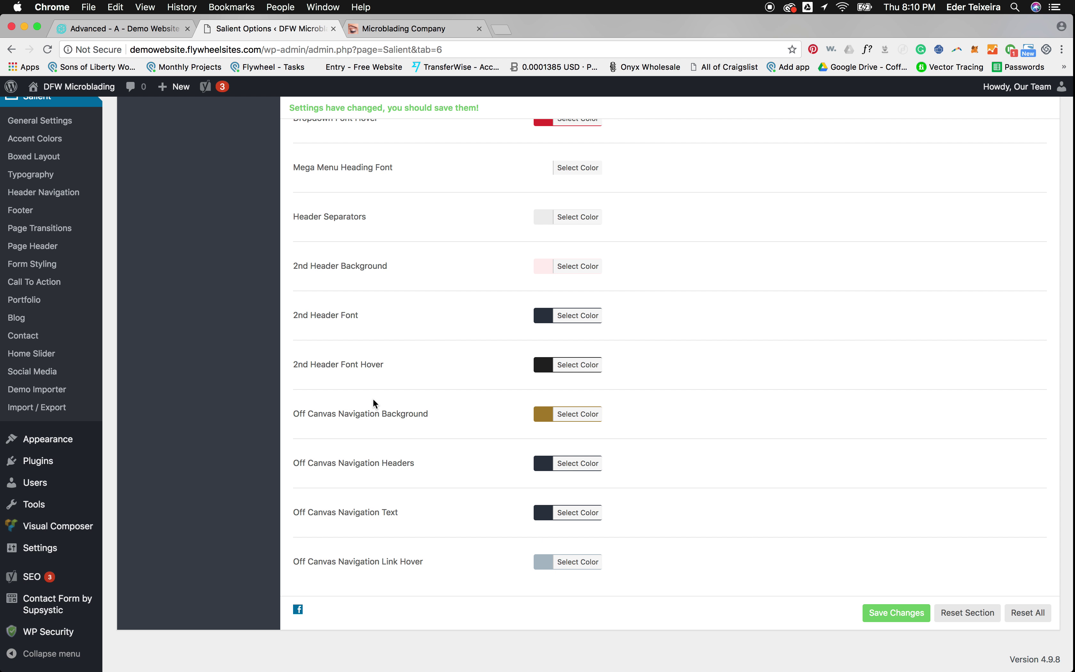
Step: Set the Off Canvas Navigation Headers color to white
click(578, 463)
scroll(568, 344, up, 8)
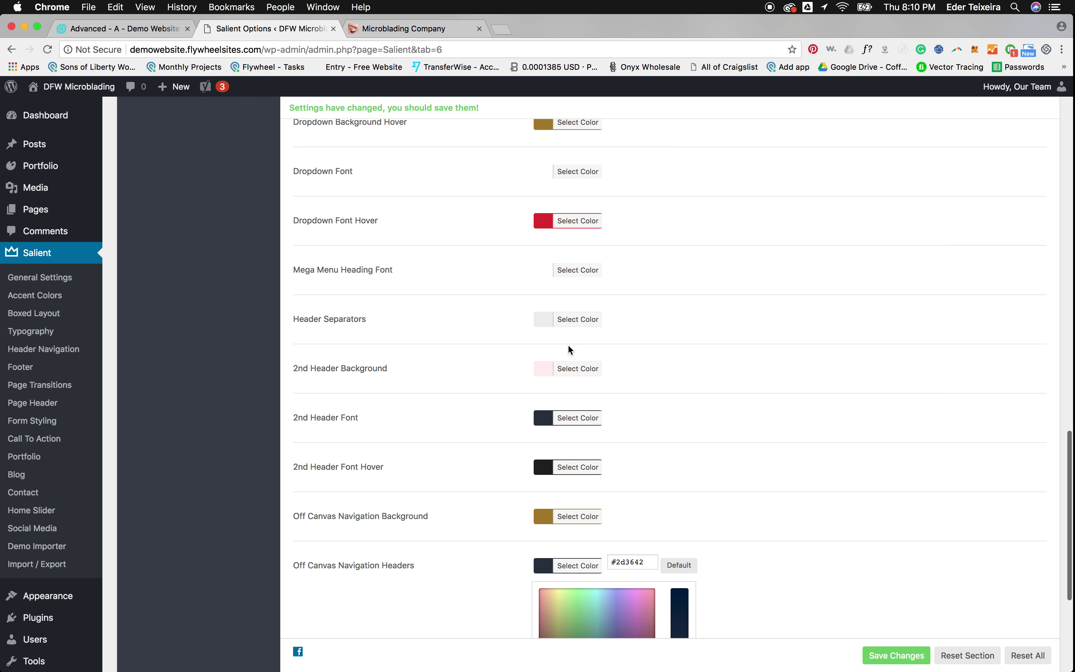
scroll(568, 279, down, 9)
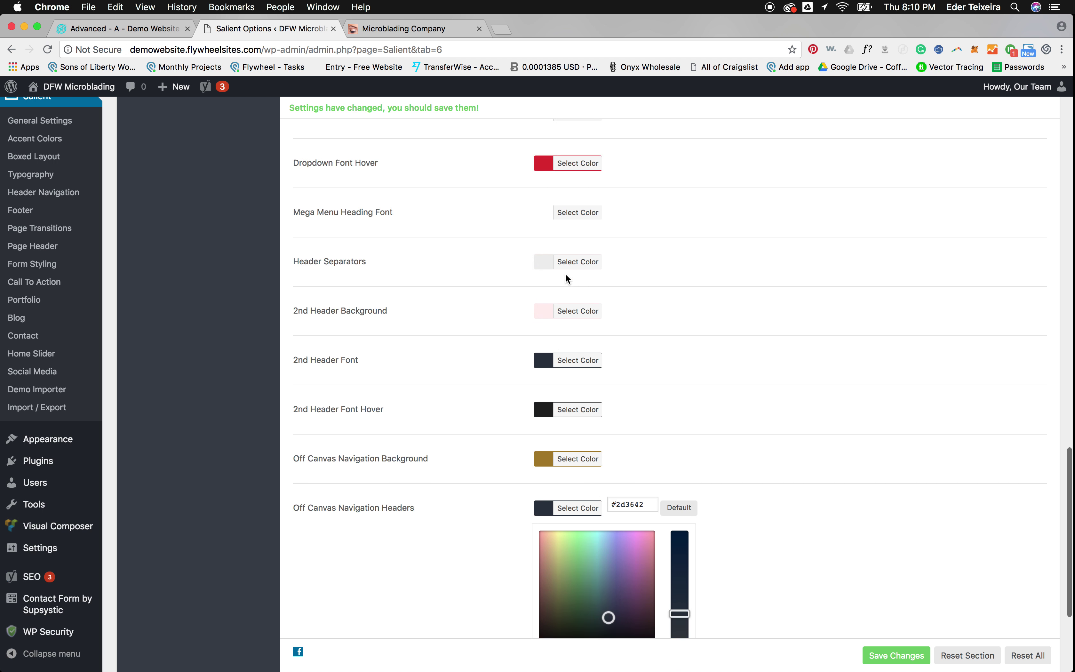
click(564, 460)
click(446, 449)
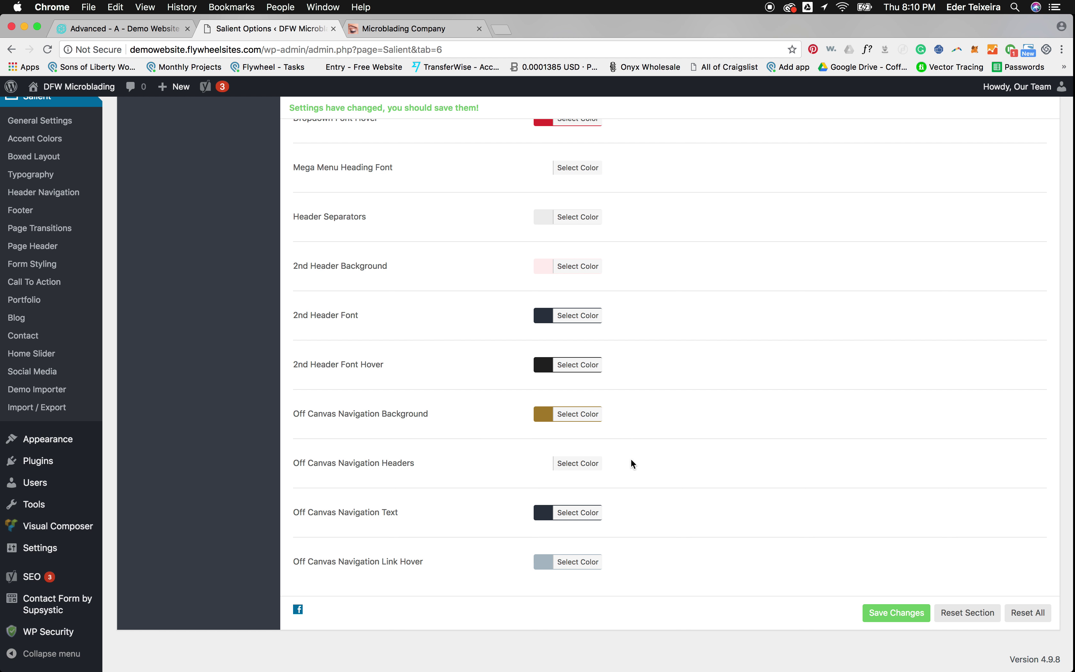
Step: Set the Off Canvas Navigation Text color to white
click(576, 511)
scroll(575, 519, down, 5)
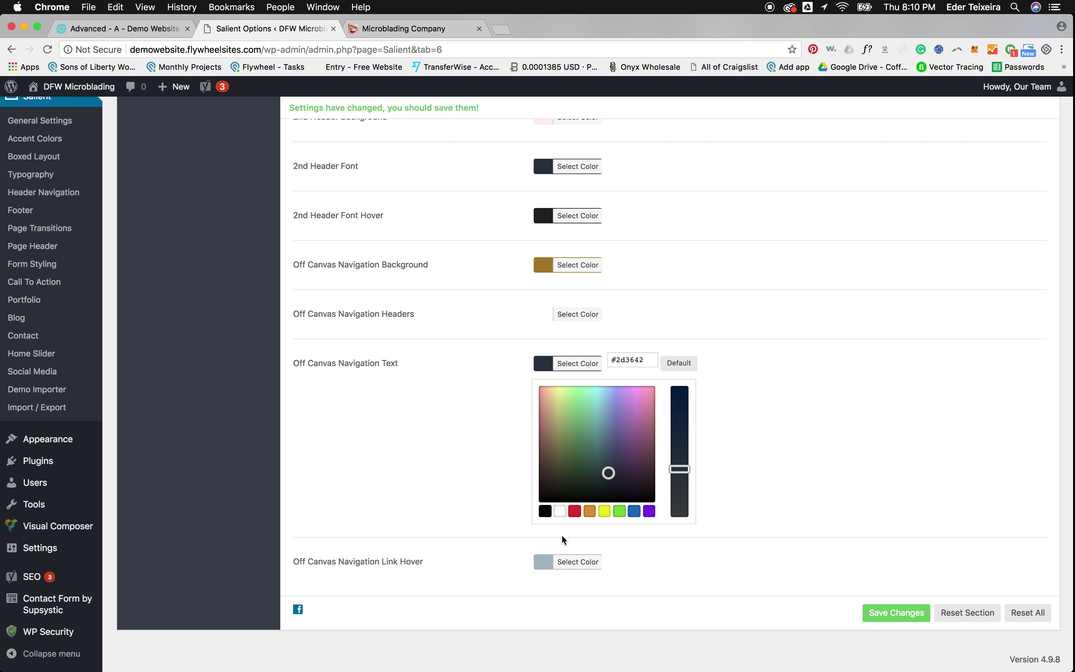
click(561, 510)
click(450, 492)
scroll(369, 491, down, 1)
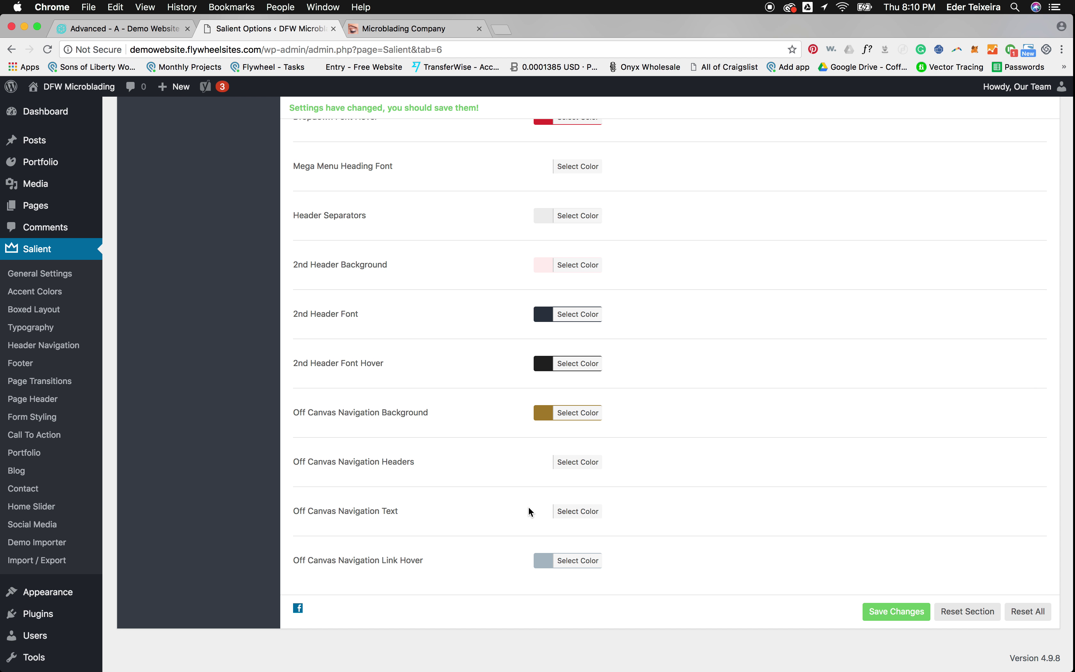
Step: Set the Off Canvas Navigation Link Hover color to red and save the theme options
click(577, 561)
scroll(556, 585, down, 3)
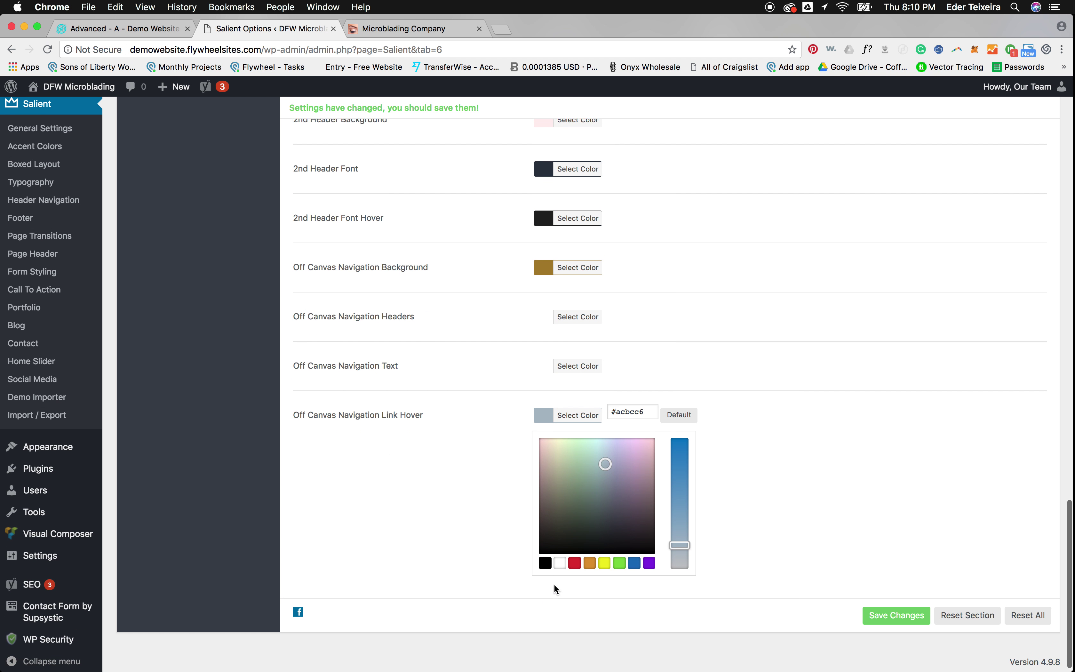
click(575, 560)
click(893, 614)
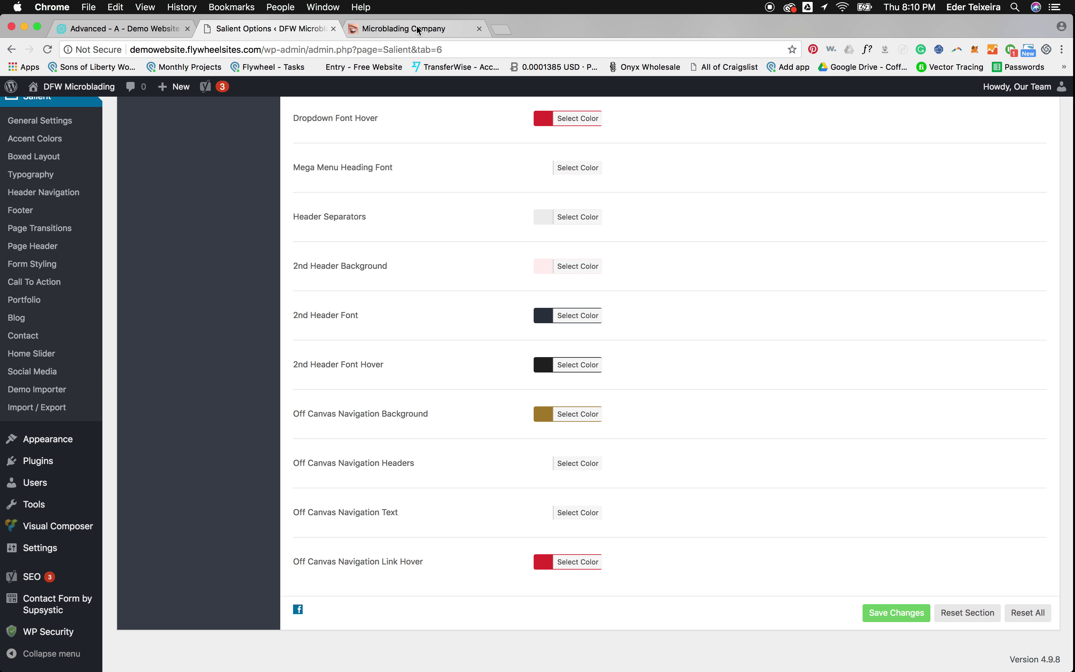
Step: Reload the site preview, check the off canvas menu colors at phone width, and restore the desktop window size
click(404, 28)
click(420, 50)
key(Return)
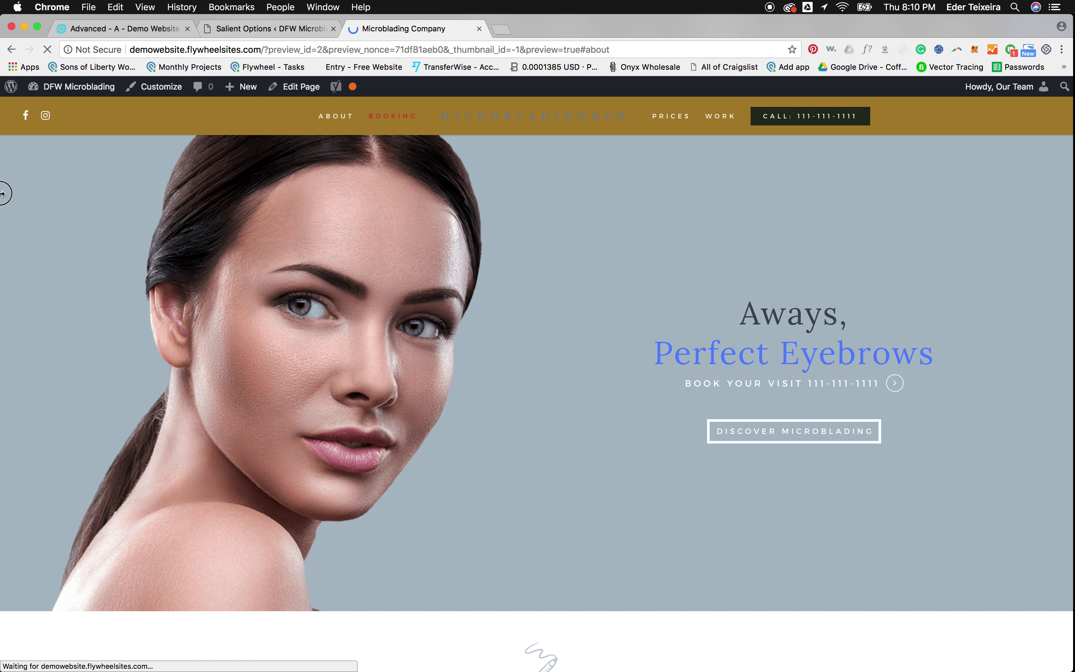
key(ctrl+alt+Right)
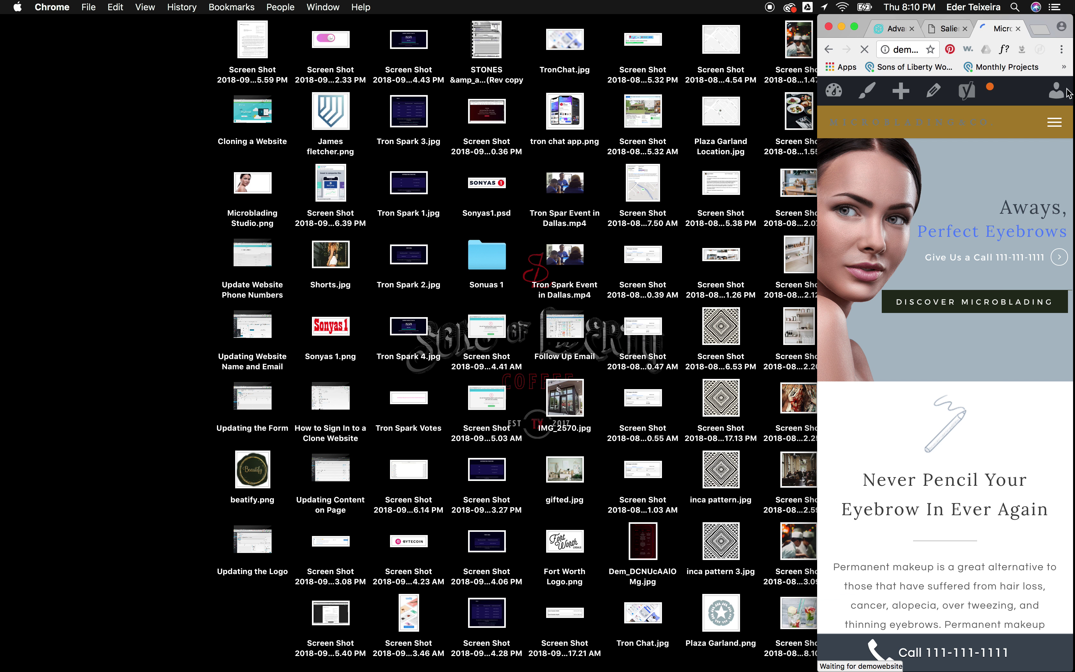
click(1054, 93)
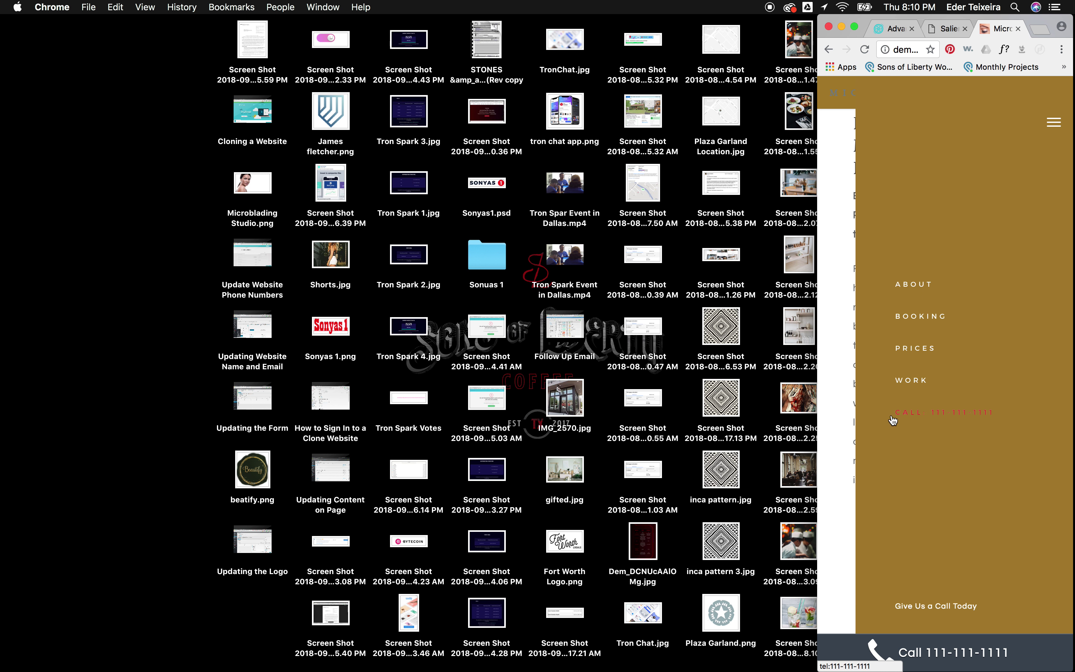
click(844, 361)
click(813, 360)
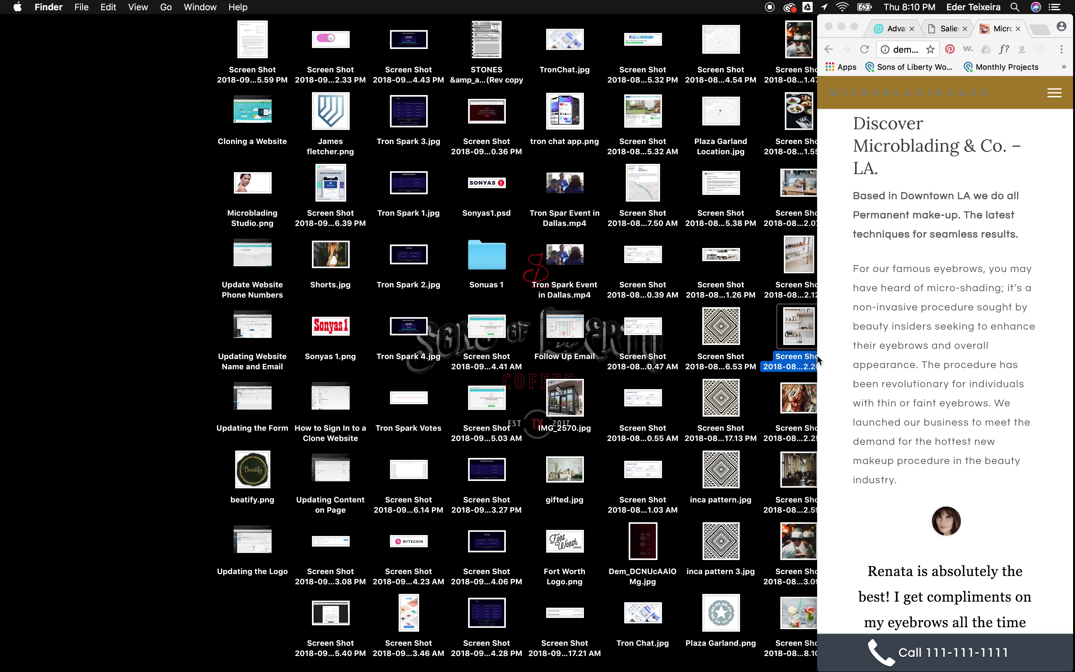
drag(820, 364, 37, 356)
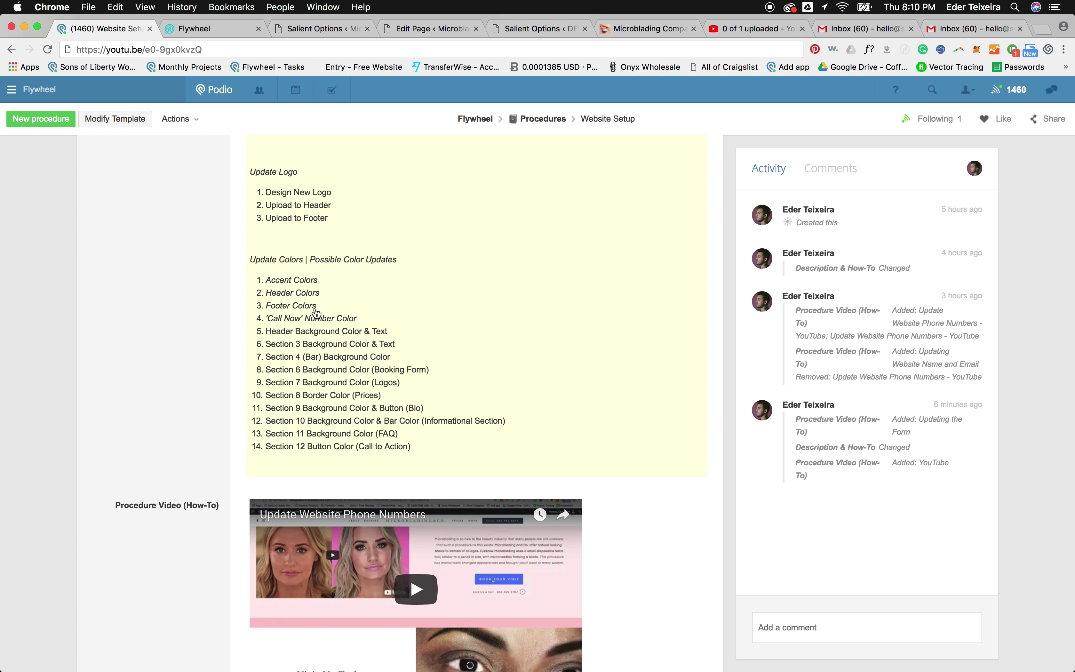
Step: Return from the color checklist to the Salient theme options and open the Footer color settings
key(ctrl+Right)
click(249, 28)
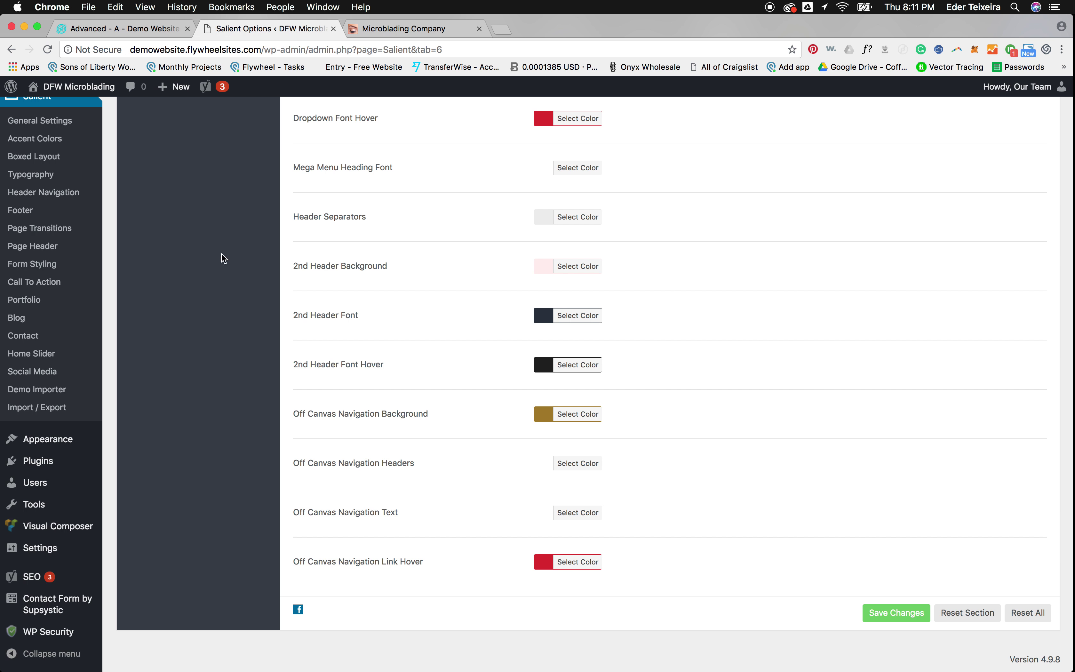
scroll(206, 351, up, 15)
click(174, 515)
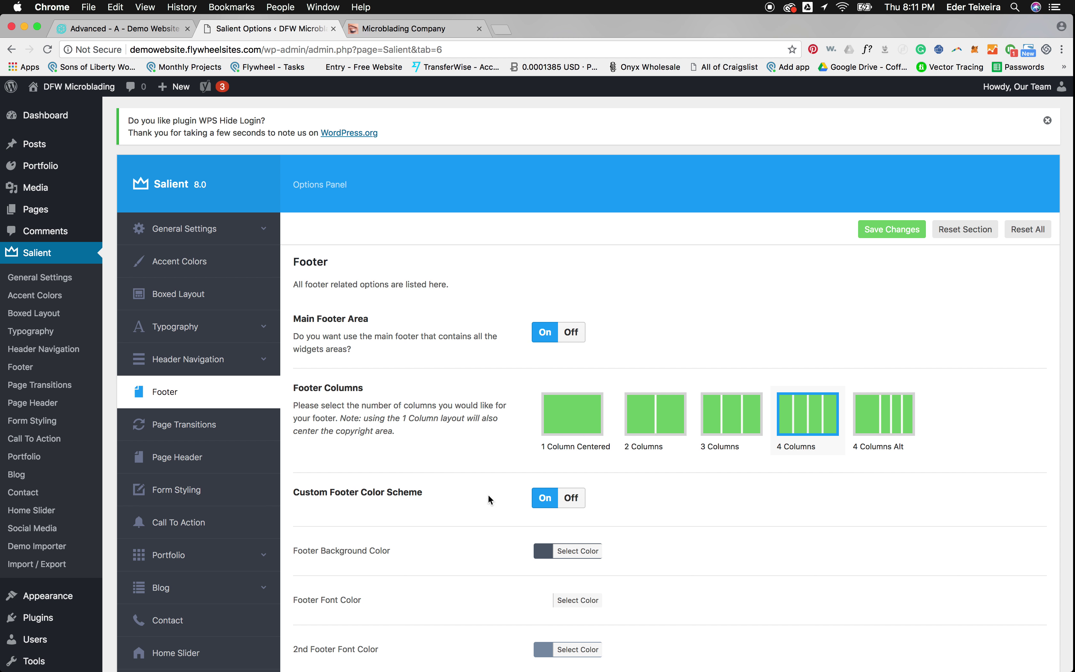
scroll(503, 532, down, 5)
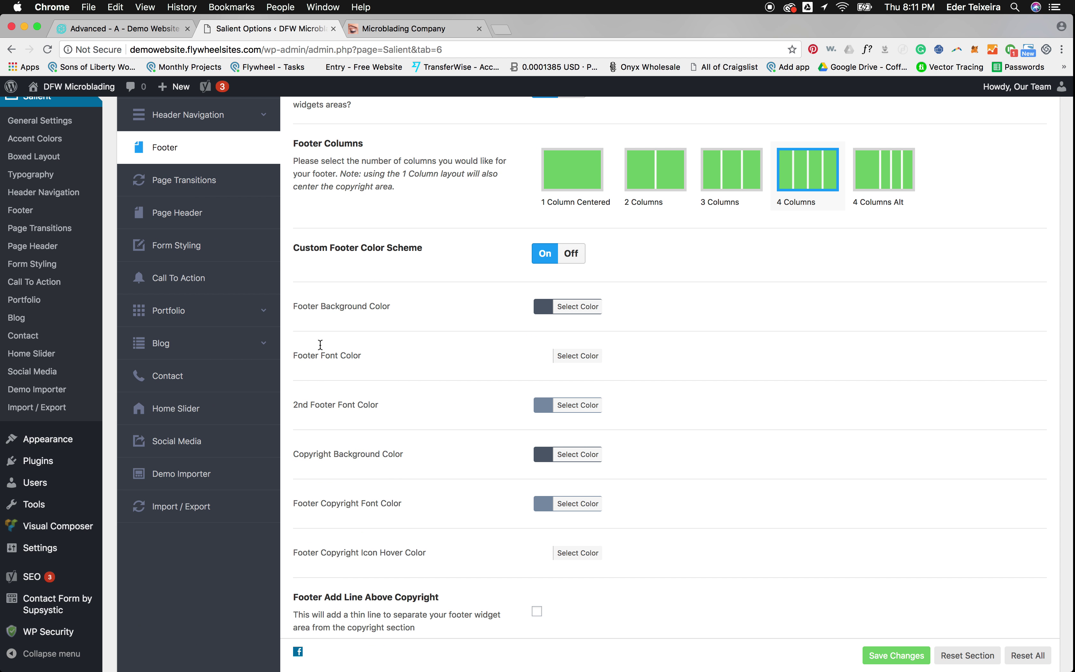
Step: Look at the footer in the site preview and set the Footer Background Color to #a98330
click(402, 28)
scroll(365, 297, down, 15)
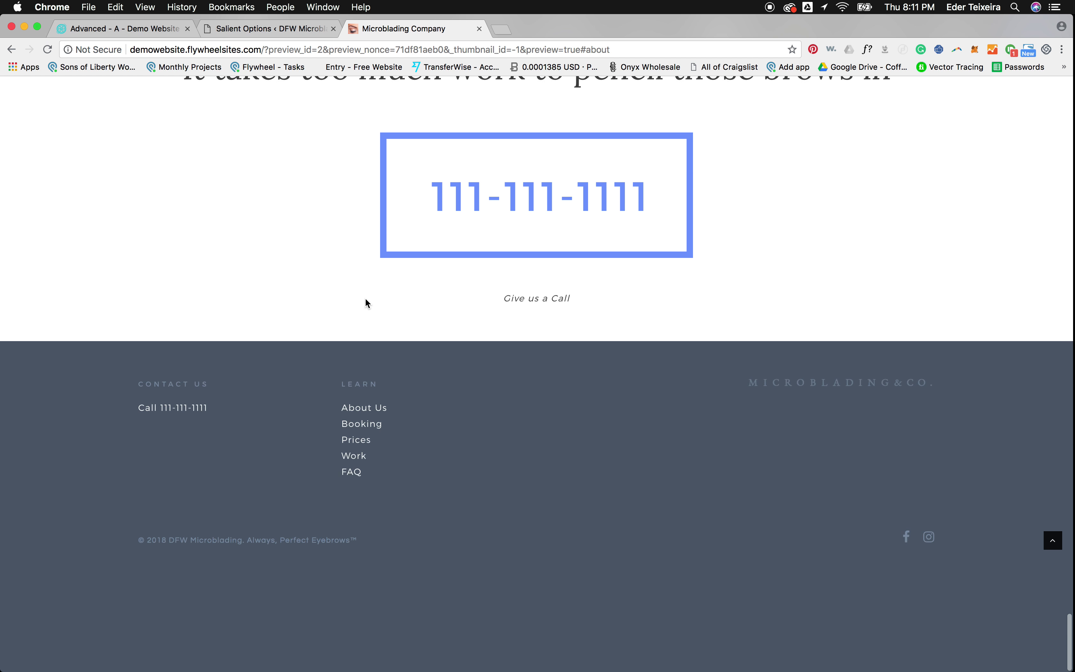
click(265, 28)
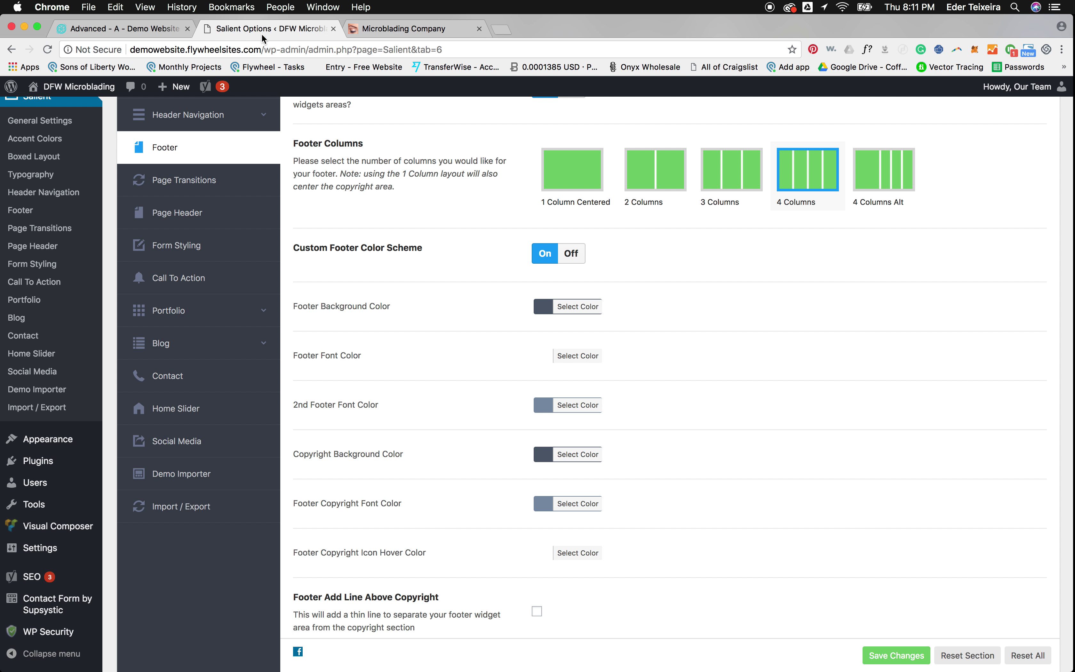
click(598, 313)
triple_click(628, 304)
text(#a98330)
click(648, 262)
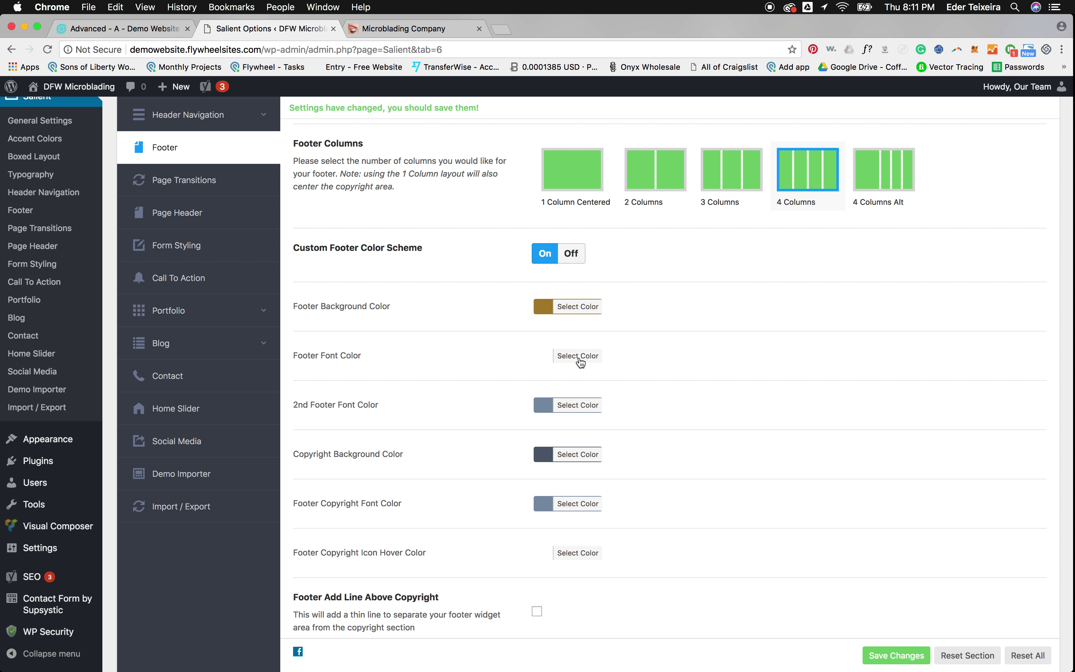
Step: Set the 2nd Footer Font Color to red
click(578, 405)
click(576, 553)
click(488, 464)
Step: Check the copyright area in the site preview and set the Copyright Background Color to black
scroll(463, 448, down, 3)
click(421, 28)
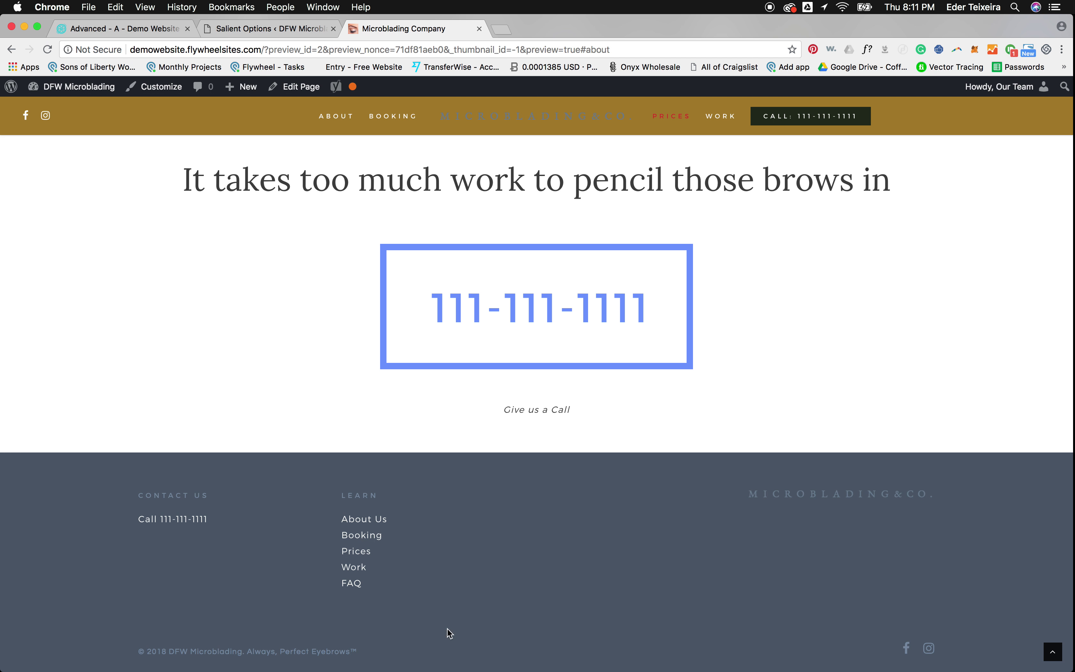
click(266, 28)
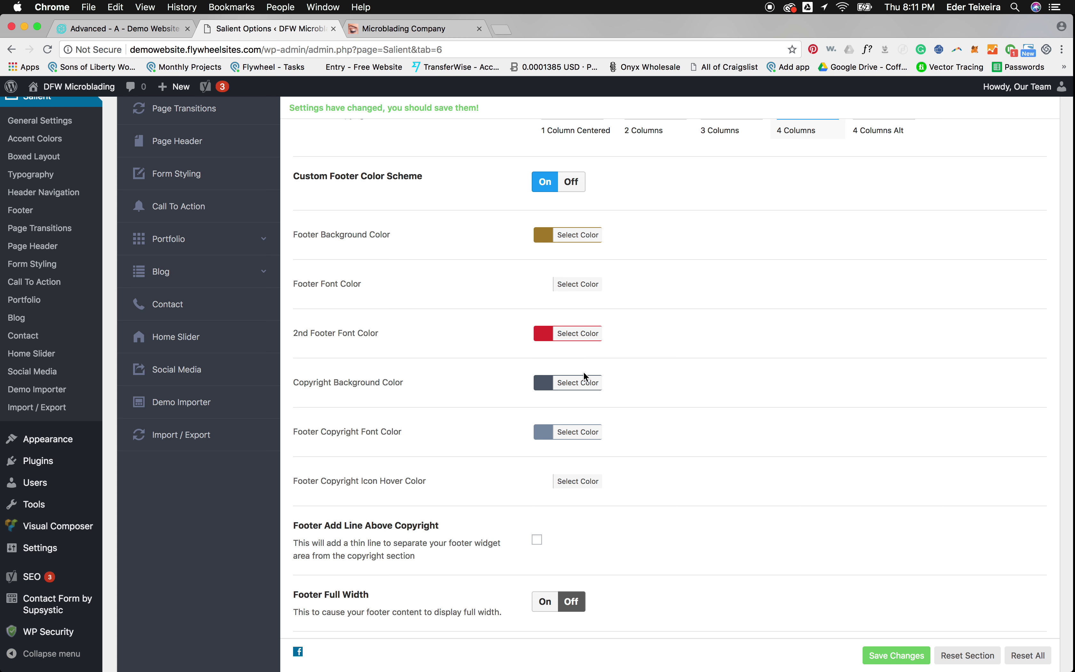
click(583, 383)
click(543, 530)
click(499, 454)
Step: Set the Footer Copyright Font Color to white, #ffffff, and save the theme options
click(588, 433)
click(560, 579)
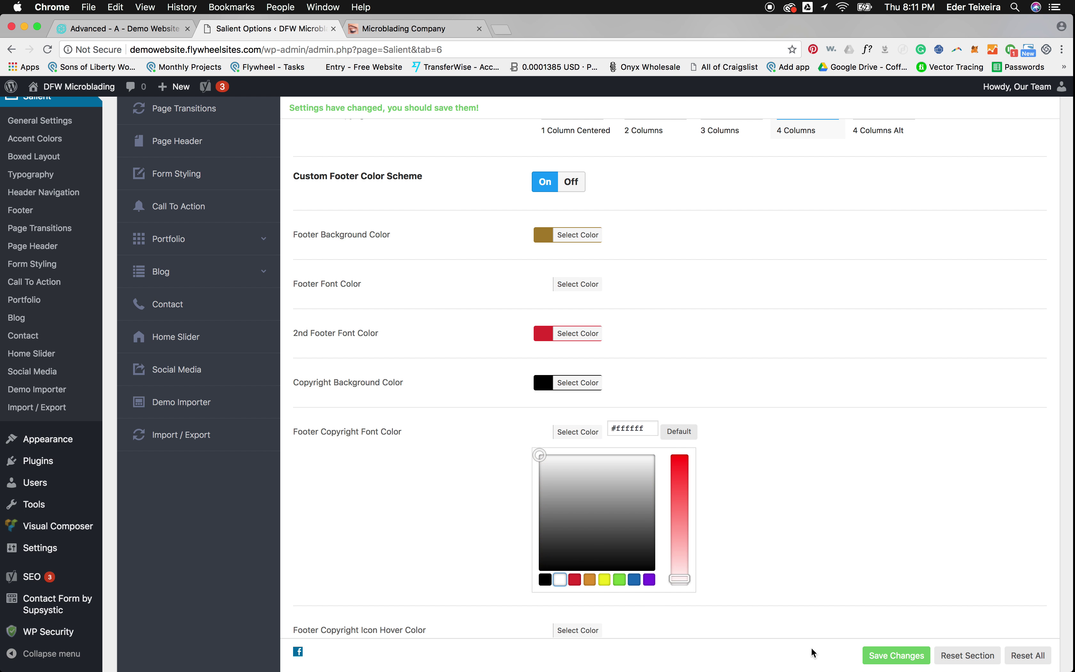
click(886, 657)
Step: Reload the site preview and review the new footer and copyright bar colors
click(395, 32)
click(396, 48)
key(Return)
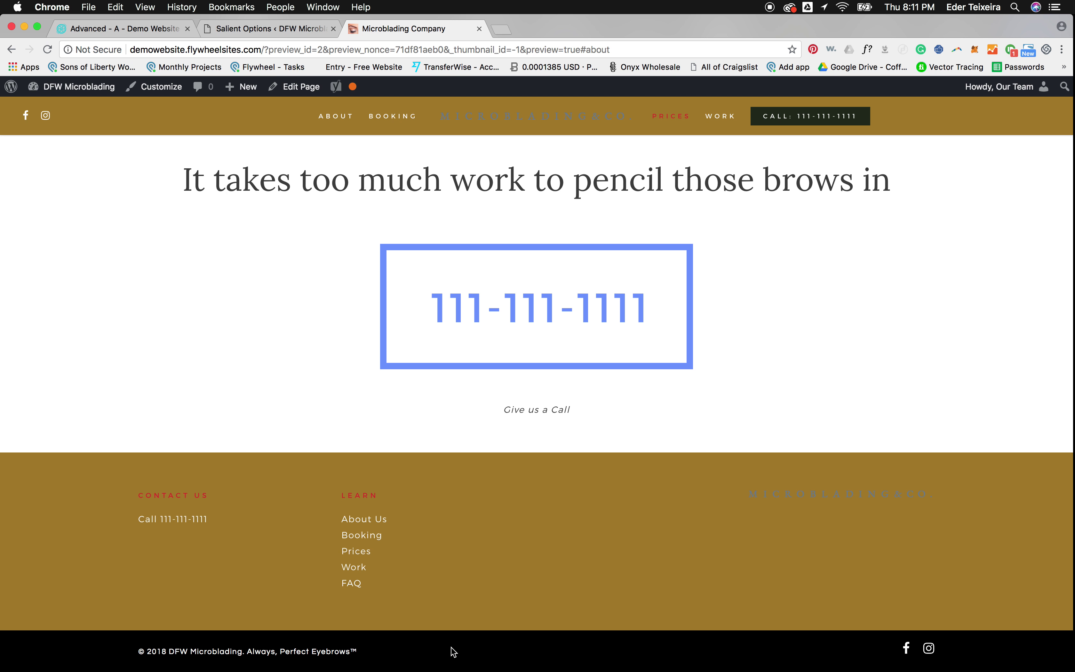
scroll(413, 487, up, 20)
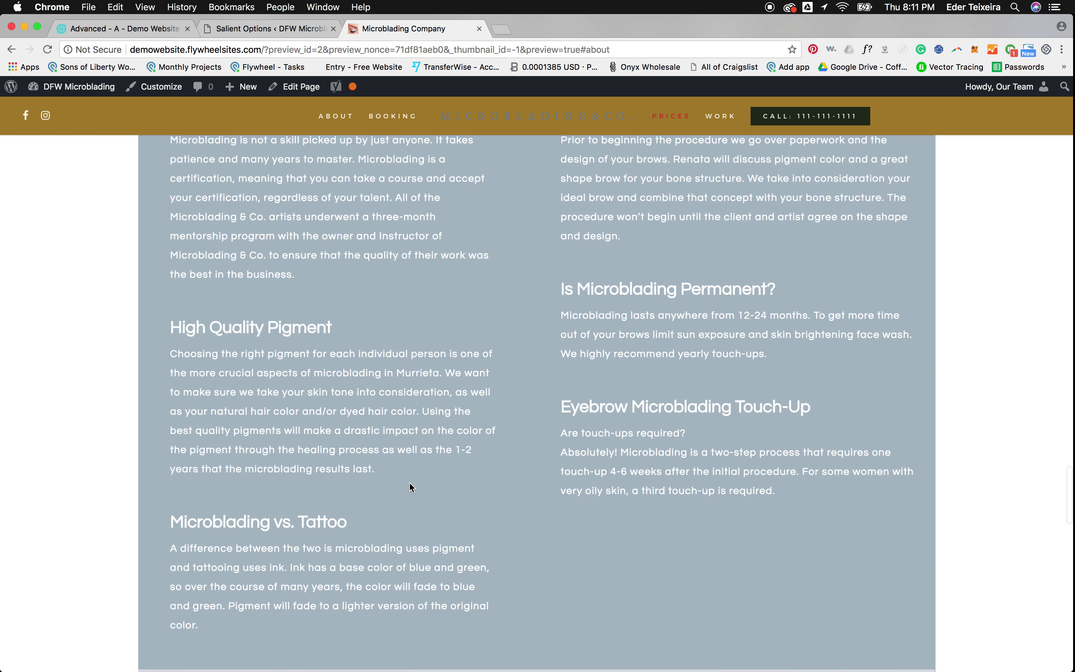
Step: Consult the color update checklist and inspect the call bar in the phone-width site preview
key(ctrl+Left)
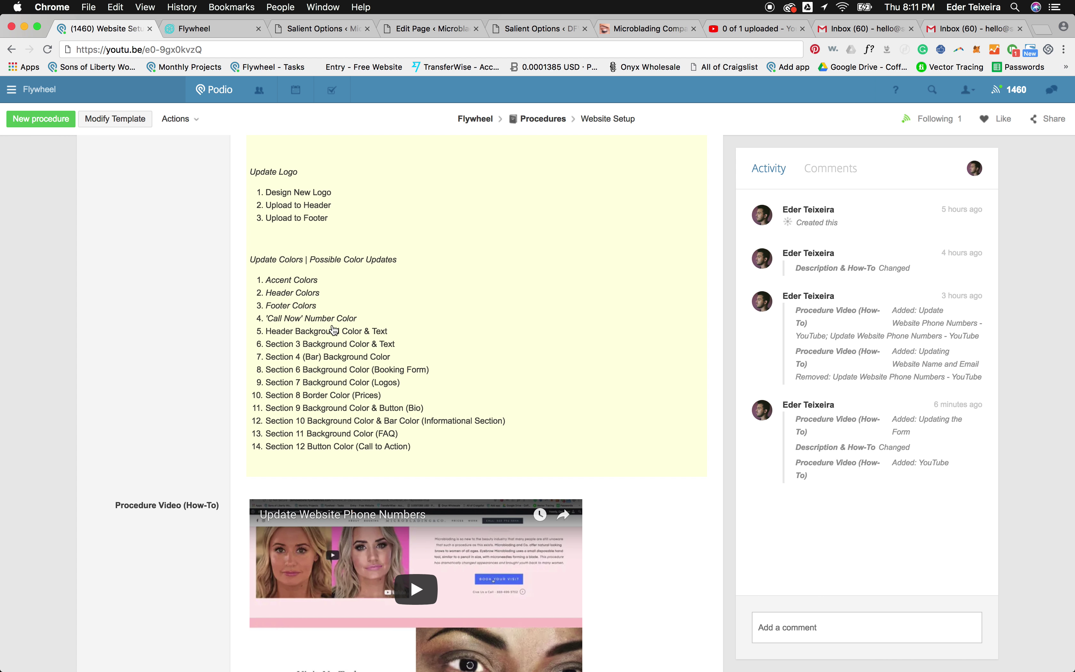
key(ctrl+Right)
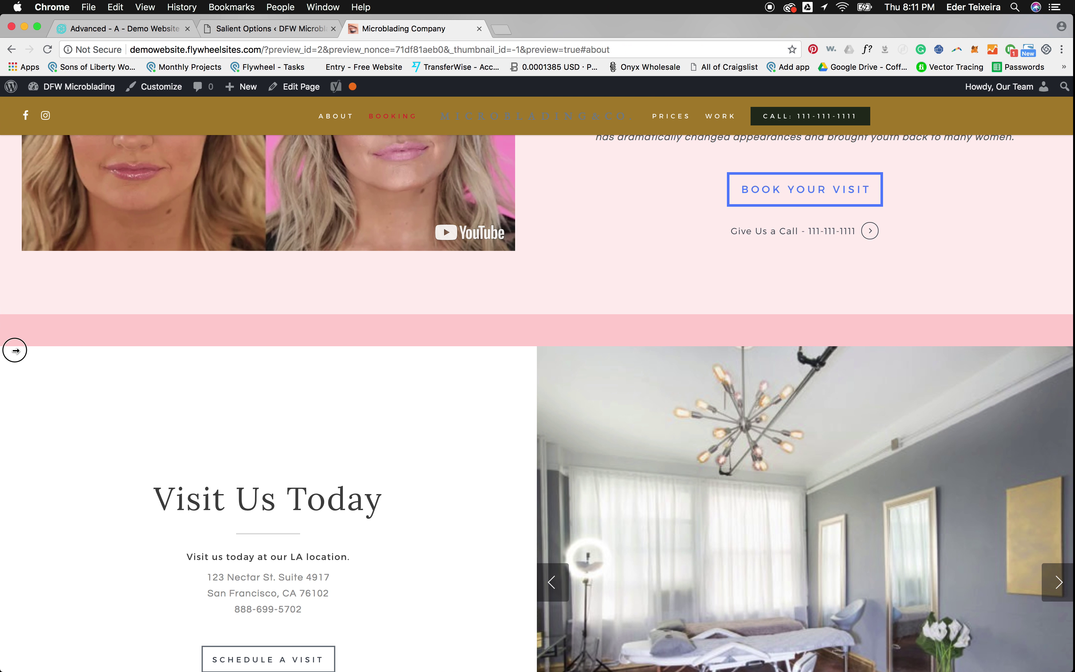
drag(15, 350, 972, 533)
scroll(941, 627, down, 3)
drag(818, 511, 53, 407)
Step: Restore the full-width WordPress admin window and open the advanced settings of the Call Now Button plugin
click(285, 29)
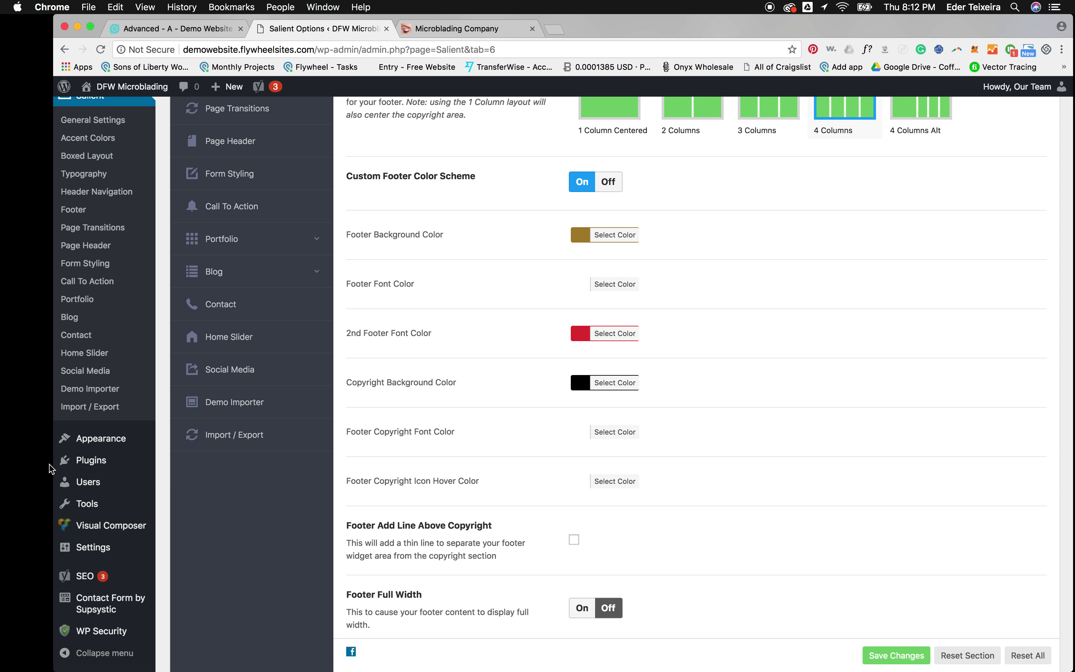
drag(53, 465, 0, 466)
mouse_move(45, 547)
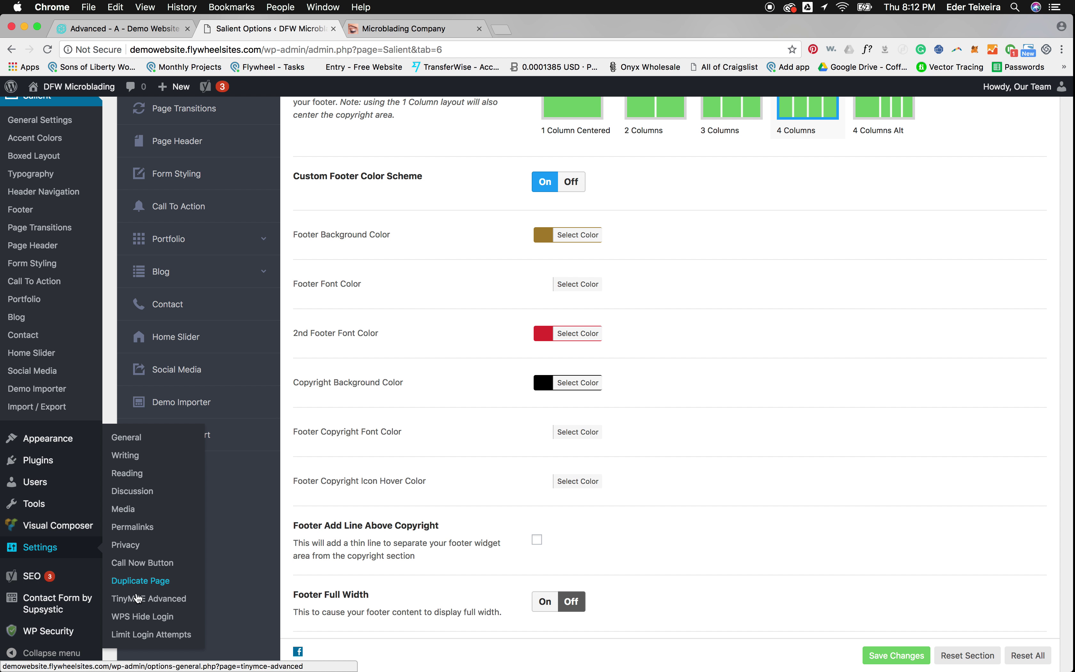
click(135, 573)
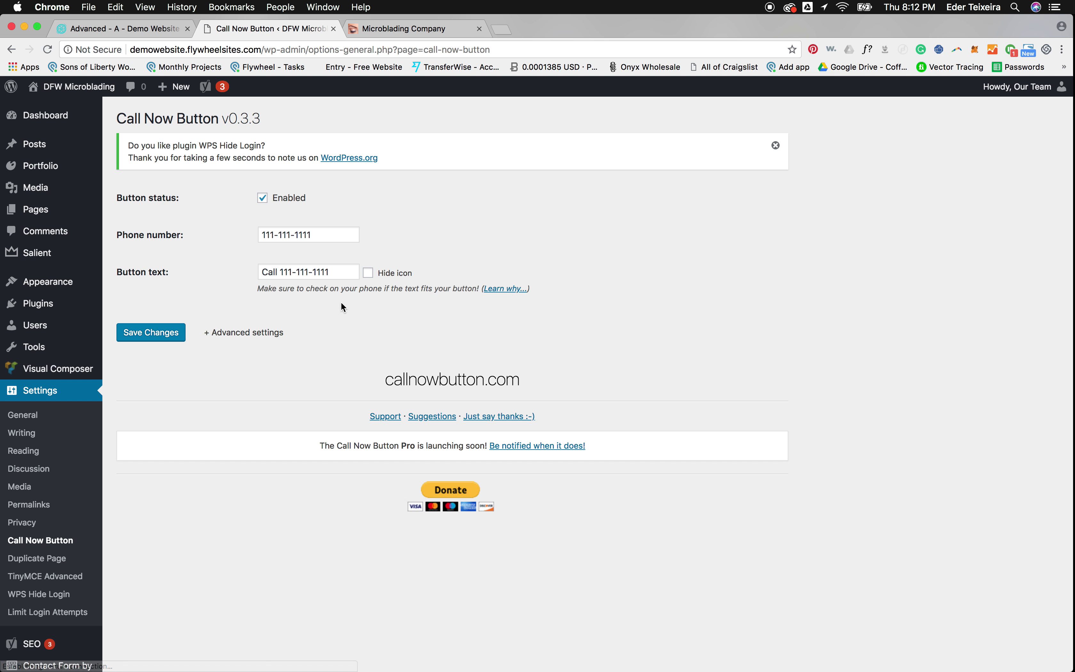
click(227, 334)
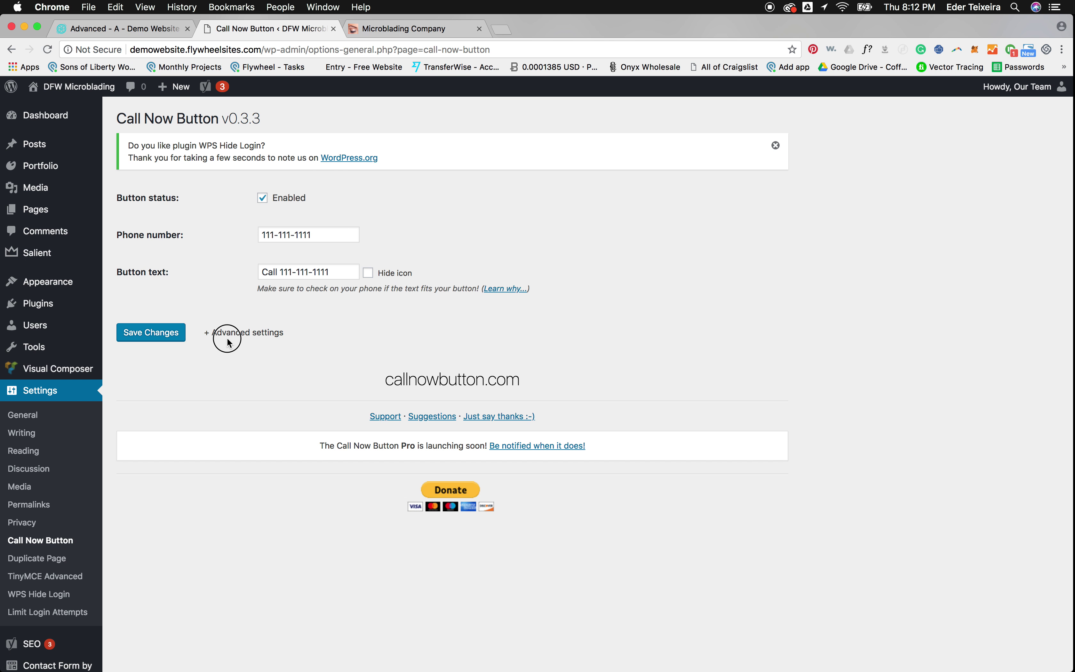
Step: Enter #a98330 as the Call Now Button's button color
click(299, 333)
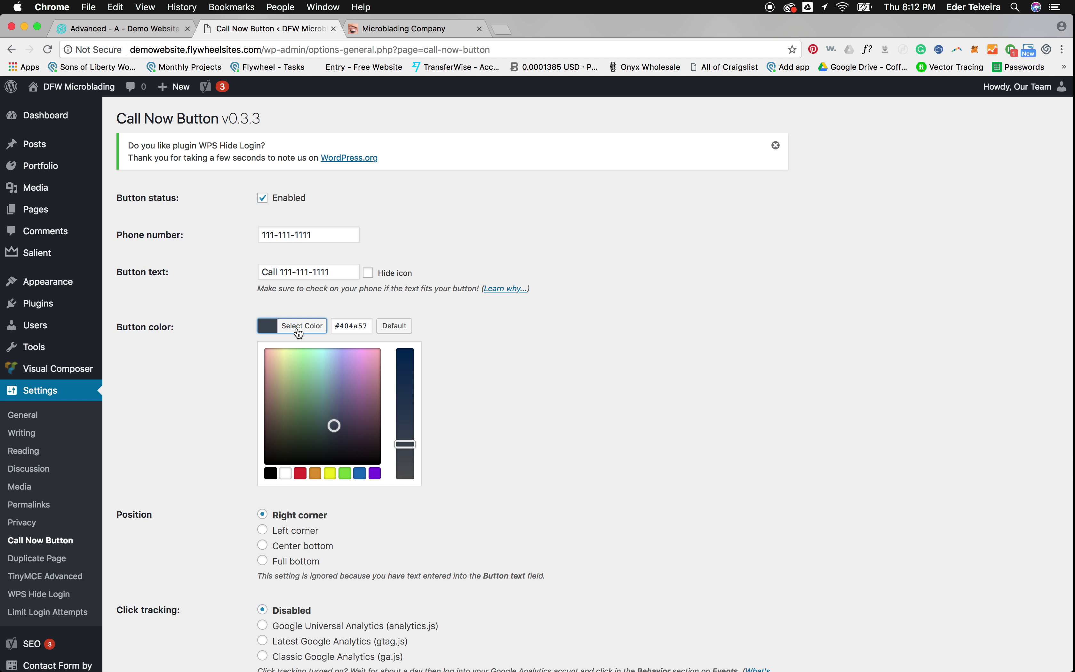
triple_click(360, 326)
text(#a98330)
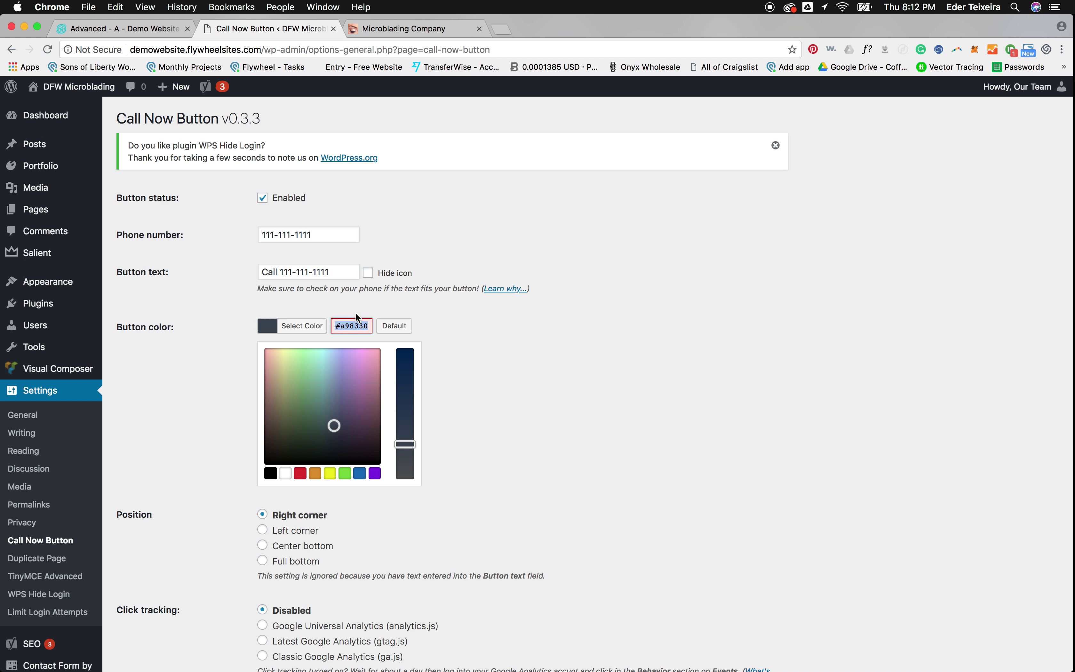
Step: Save the Call Now Button plugin settings with the new button color
click(356, 306)
scroll(196, 439, down, 5)
click(174, 436)
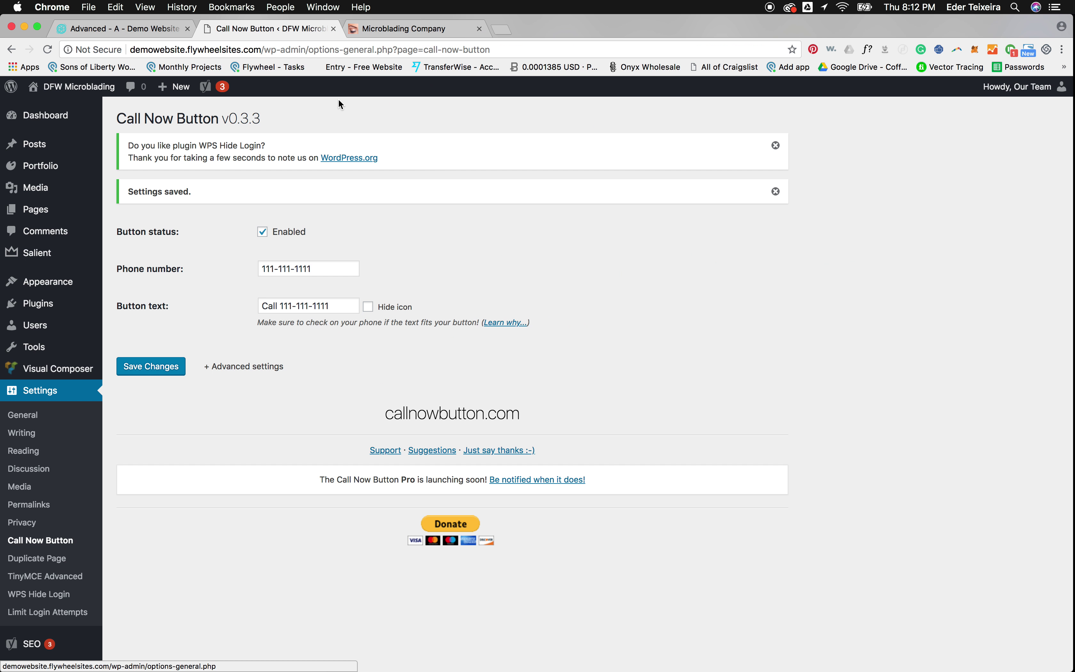
Step: Reload the site preview, inspect the call bar's color at phone width, and restore the full-width window
click(373, 27)
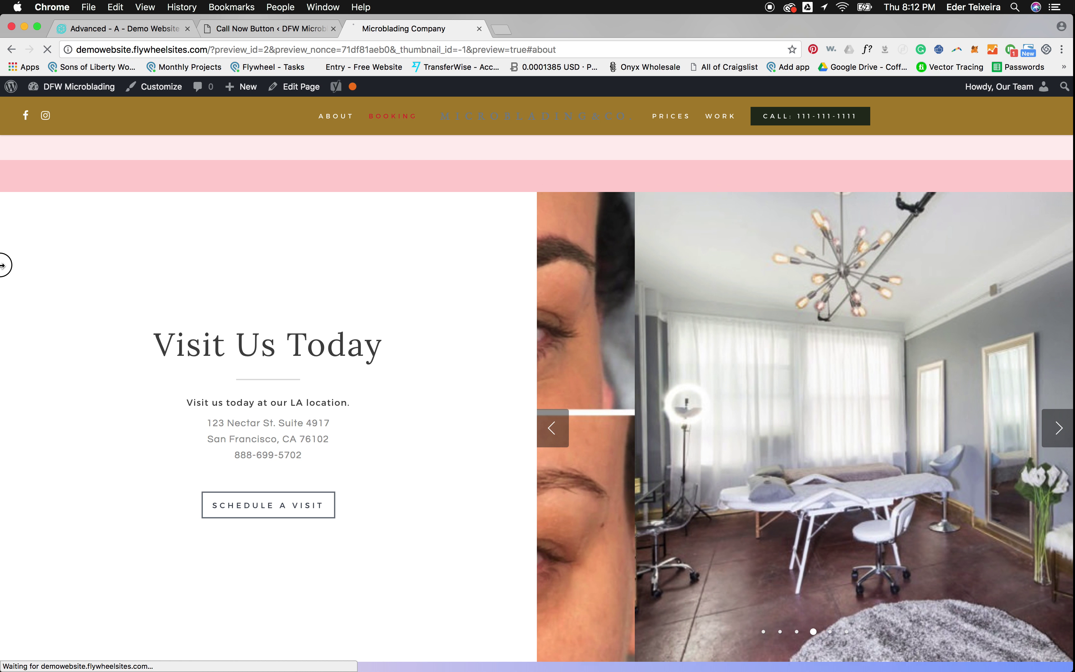
drag(2, 265, 817, 502)
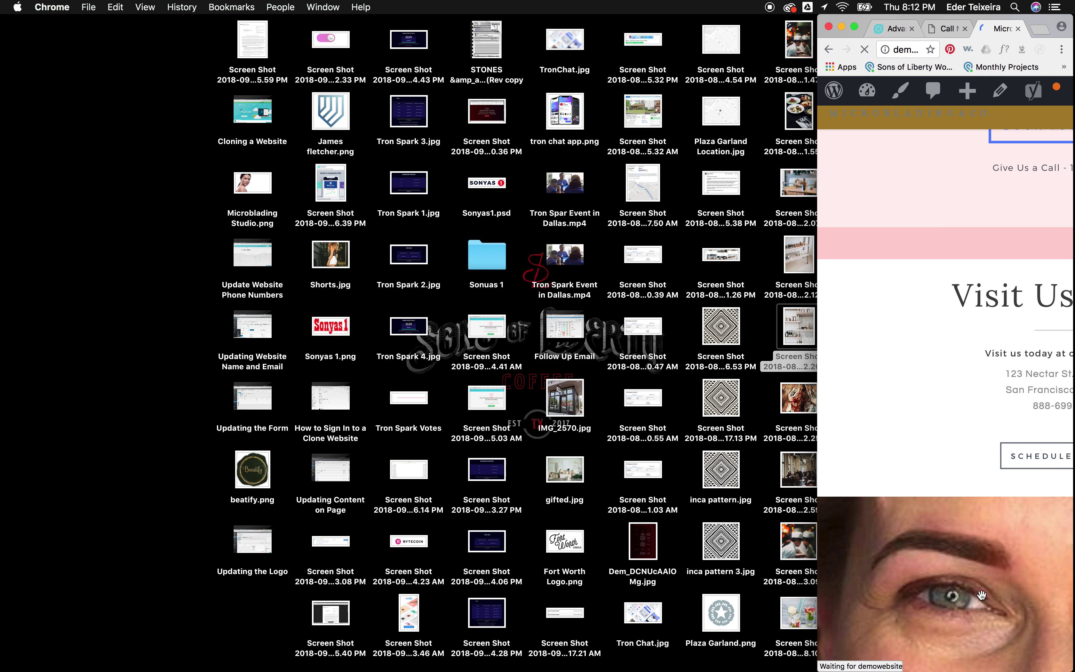
scroll(993, 509, down, 10)
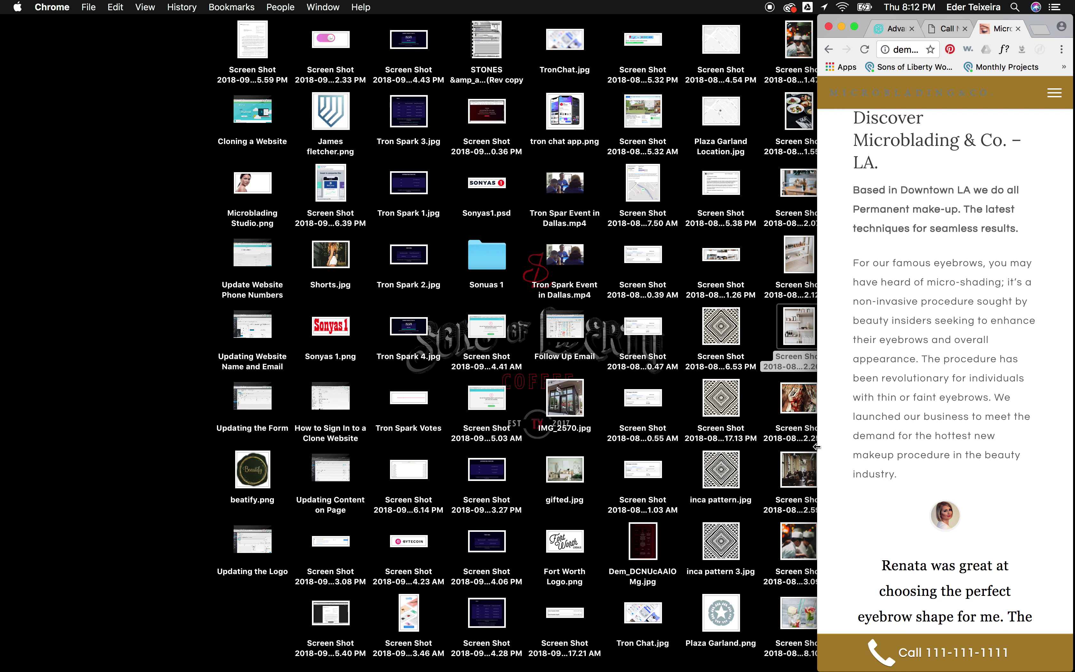
drag(817, 449, 373, 281)
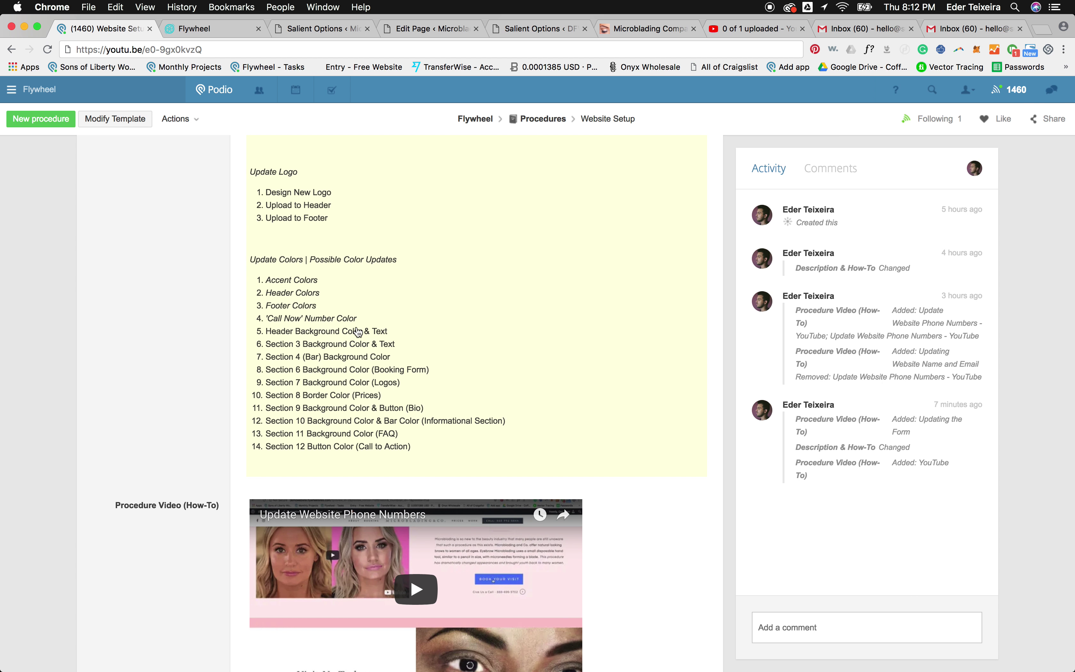
Step: Go to the demo website's home page and open it in the WordPress page editor
key(ctrl+Right)
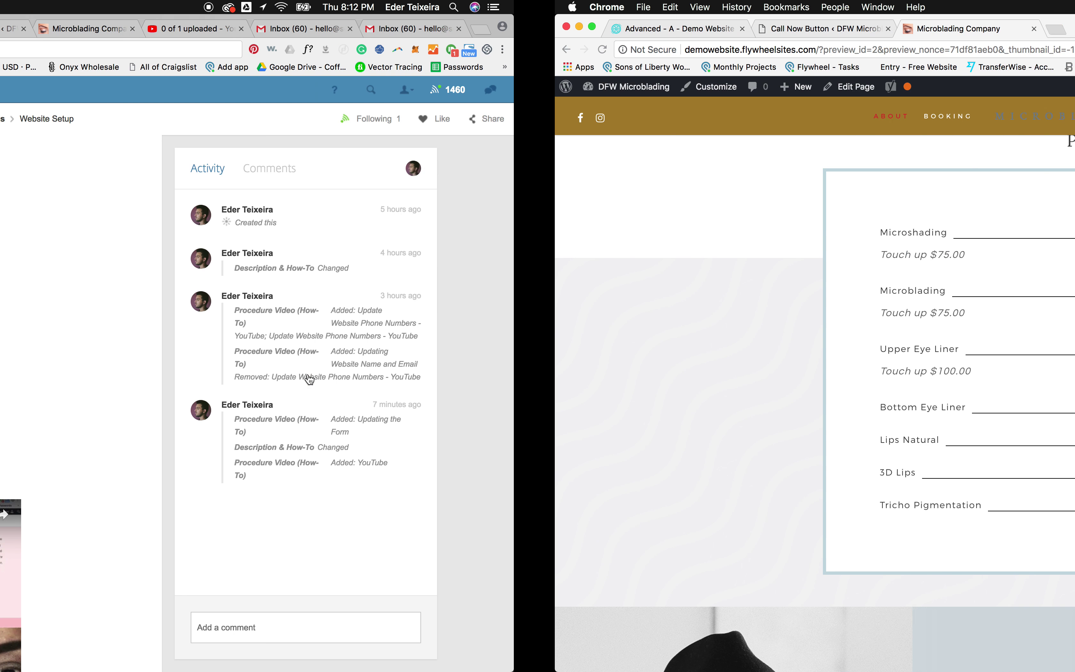
scroll(516, 356, up, 15)
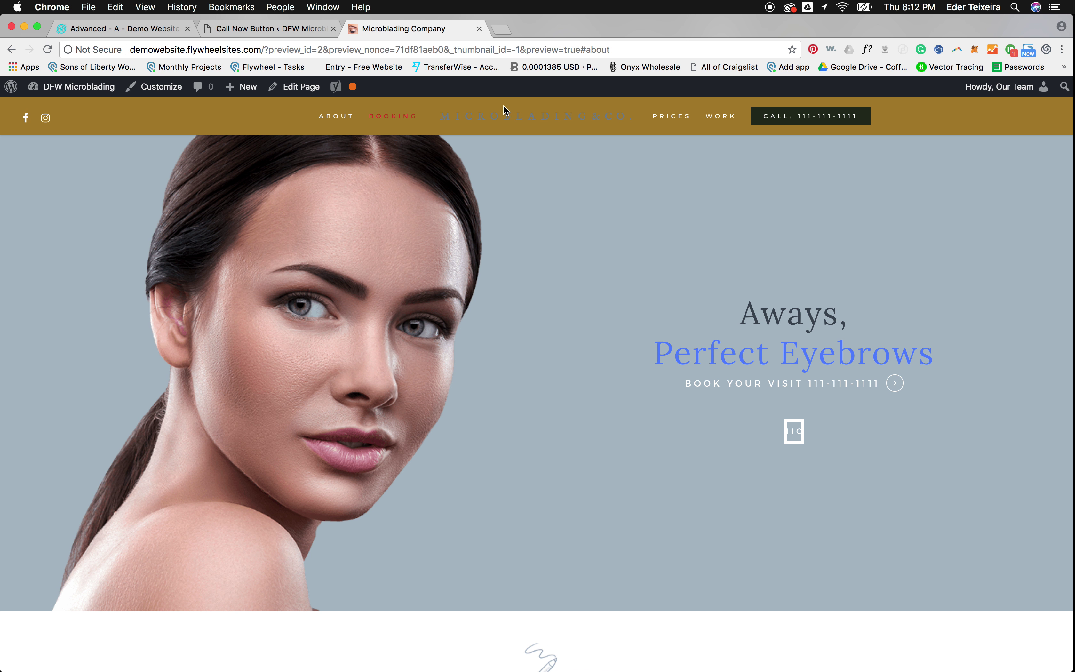
click(509, 116)
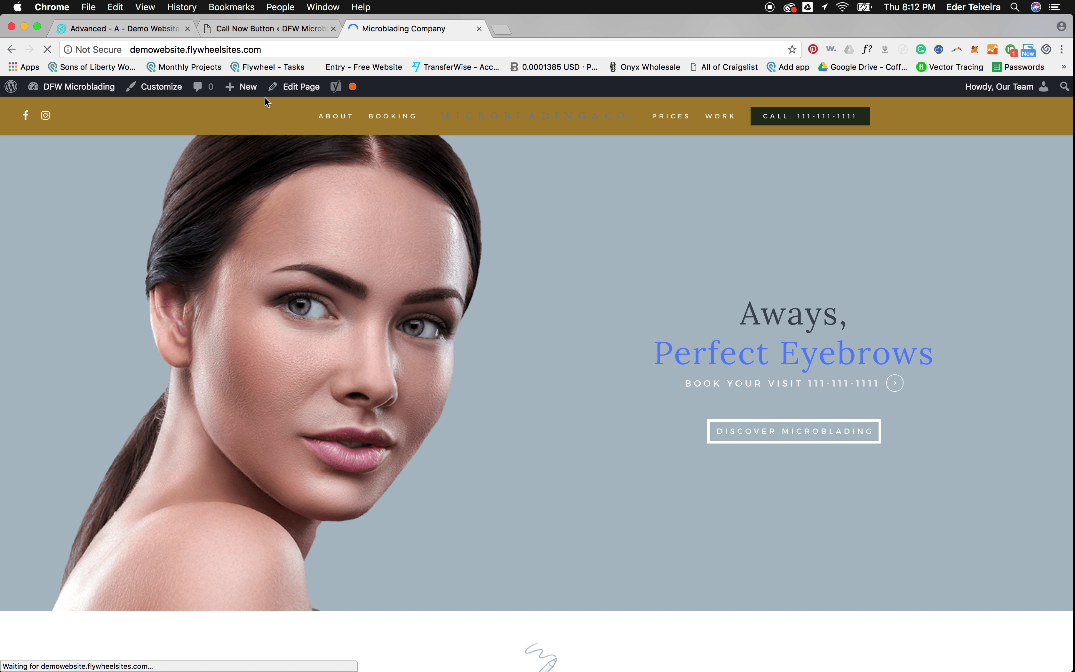
click(285, 96)
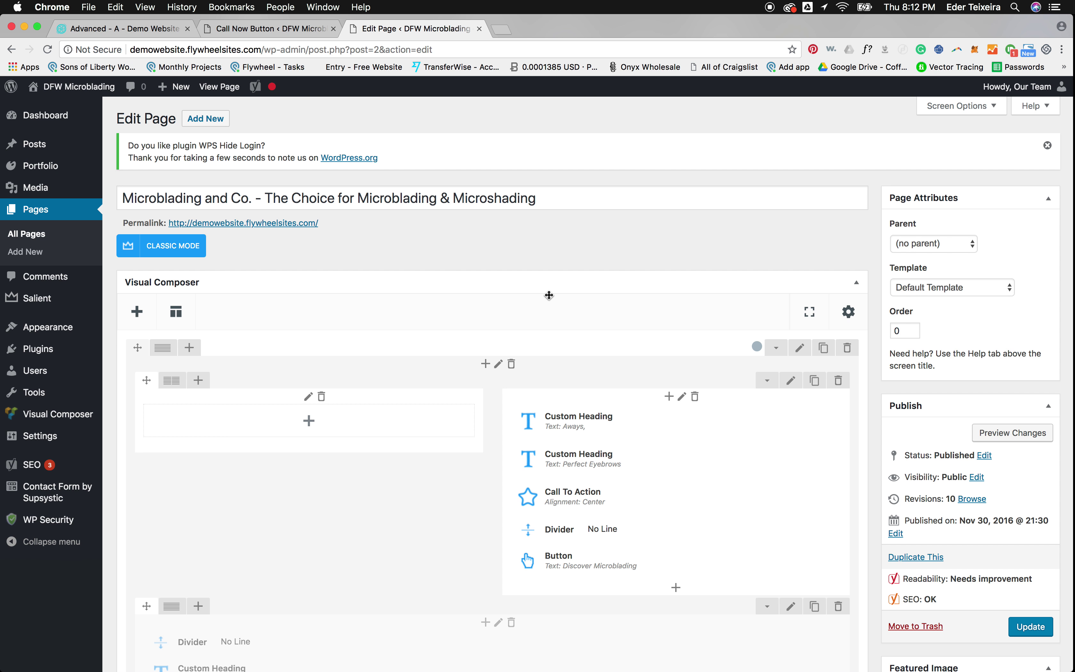
Step: Rename item 5 of the Podio color update checklist to "Hero Background Color & Text" and return to the WordPress page editor
key(ctrl+Left)
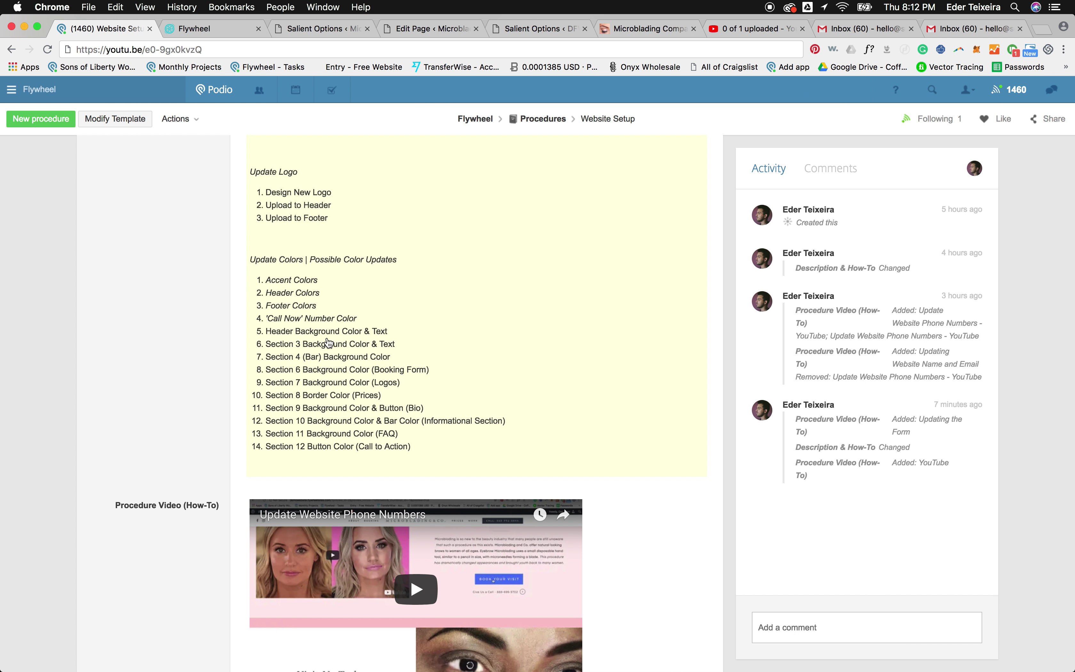
click(287, 338)
scroll(290, 524, down, 8)
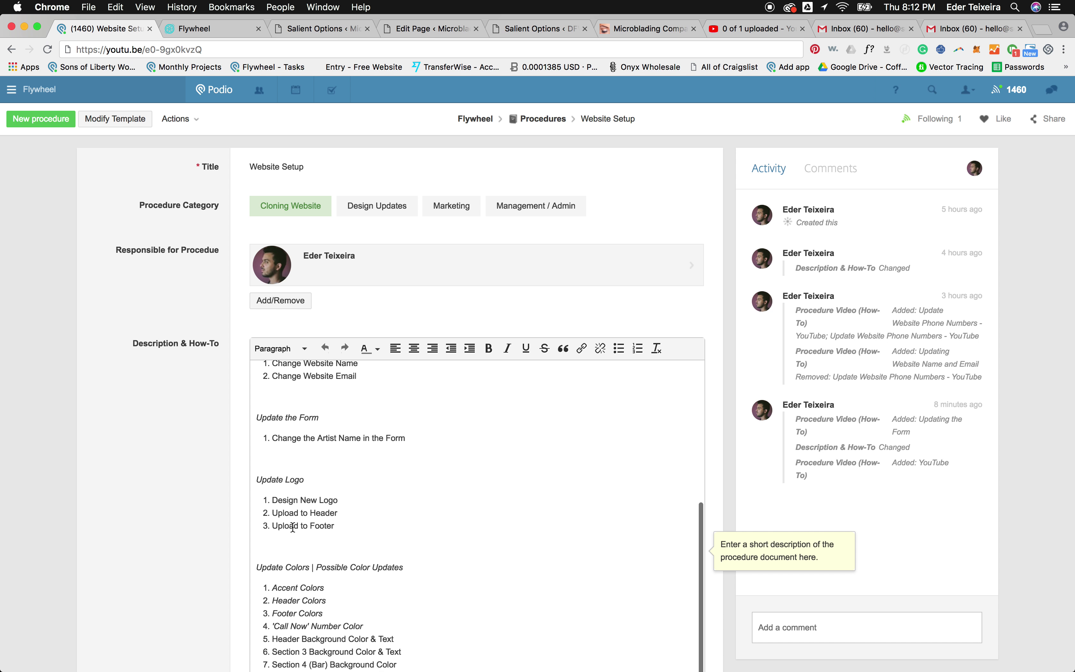
double_click(288, 584)
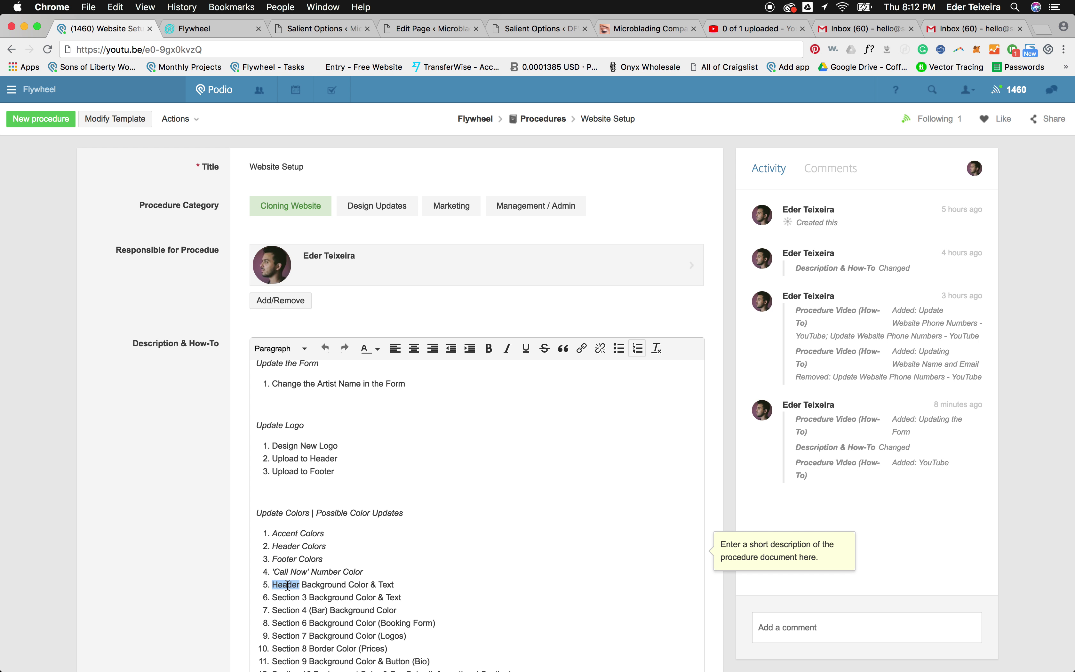
text(Hero)
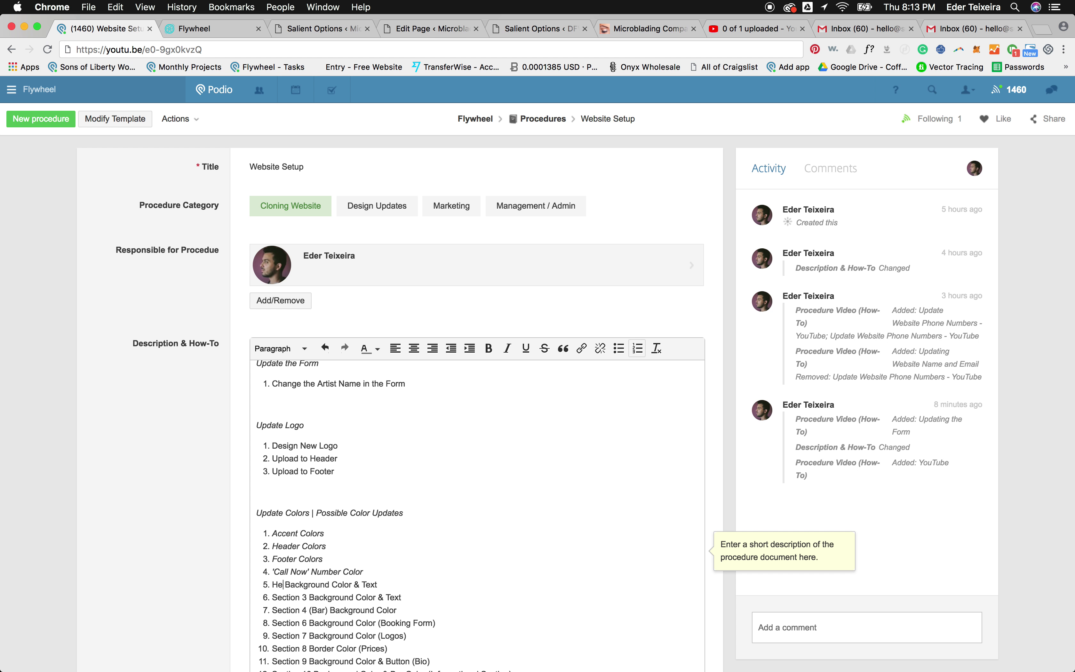
key(ctrl+Right)
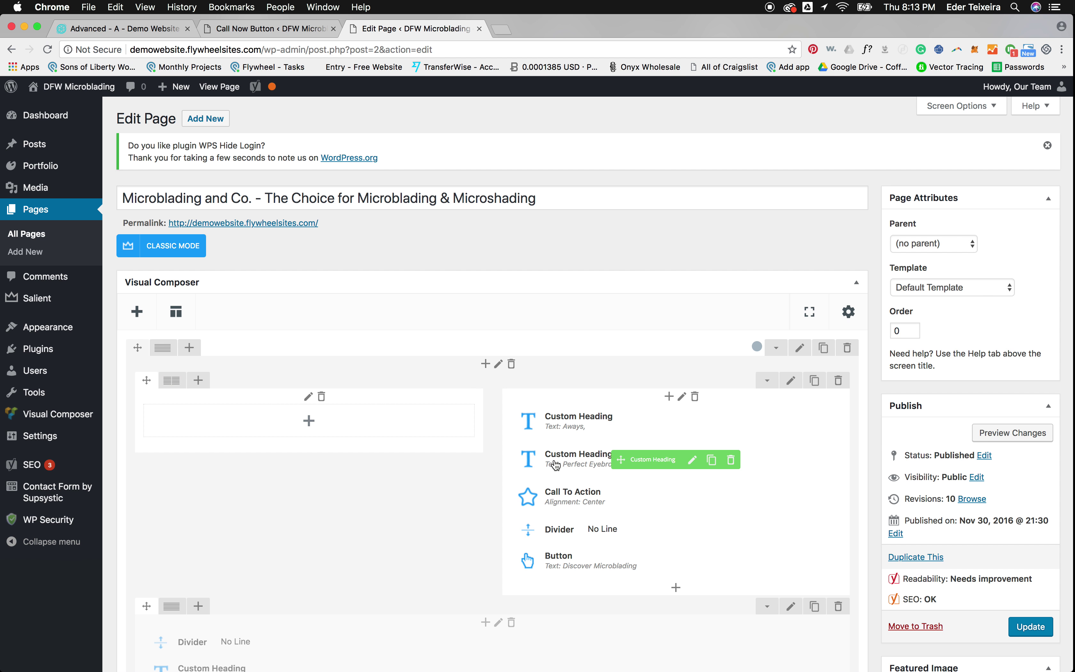
scroll(599, 456, down, 5)
click(803, 151)
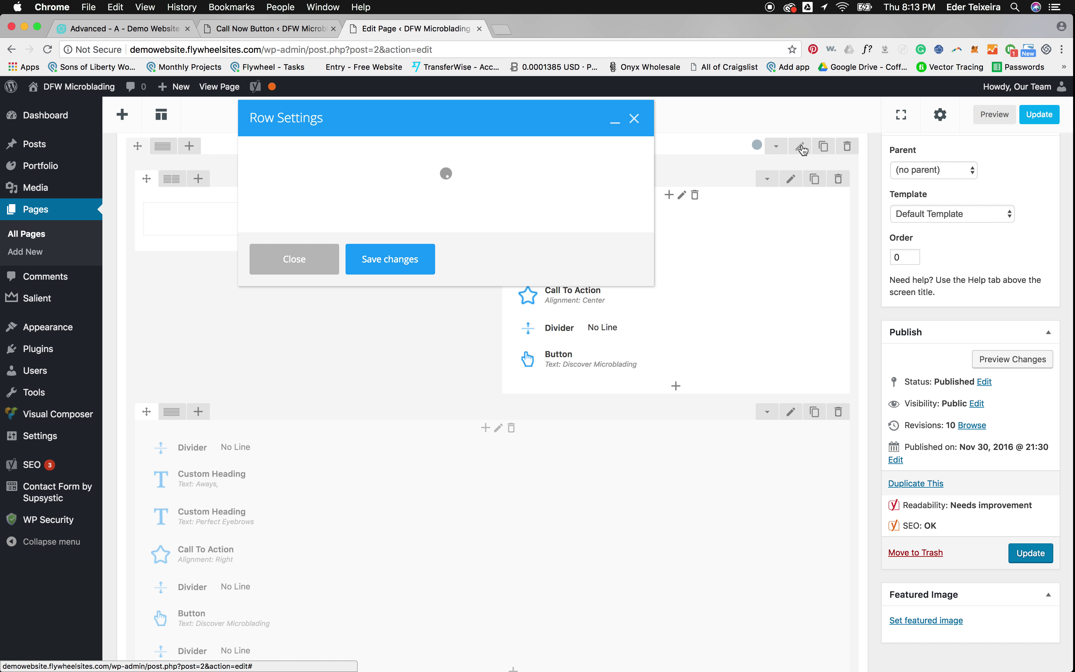
click(633, 119)
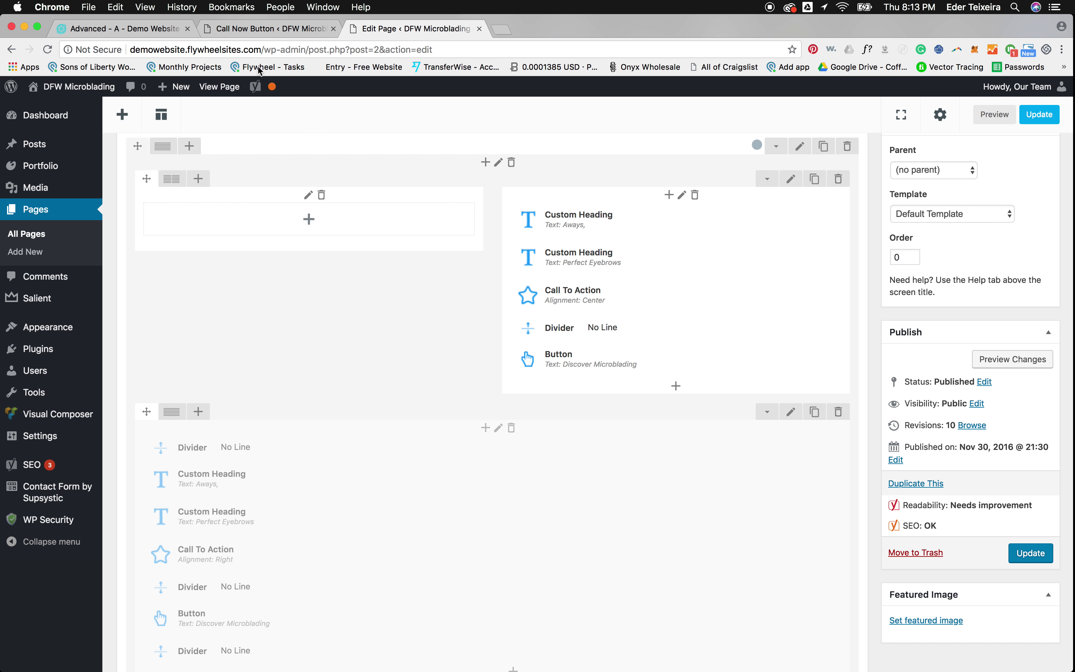
Step: Preview the home page and examine the section colors from the hero through the booking form and prices to the FAQ
click(994, 115)
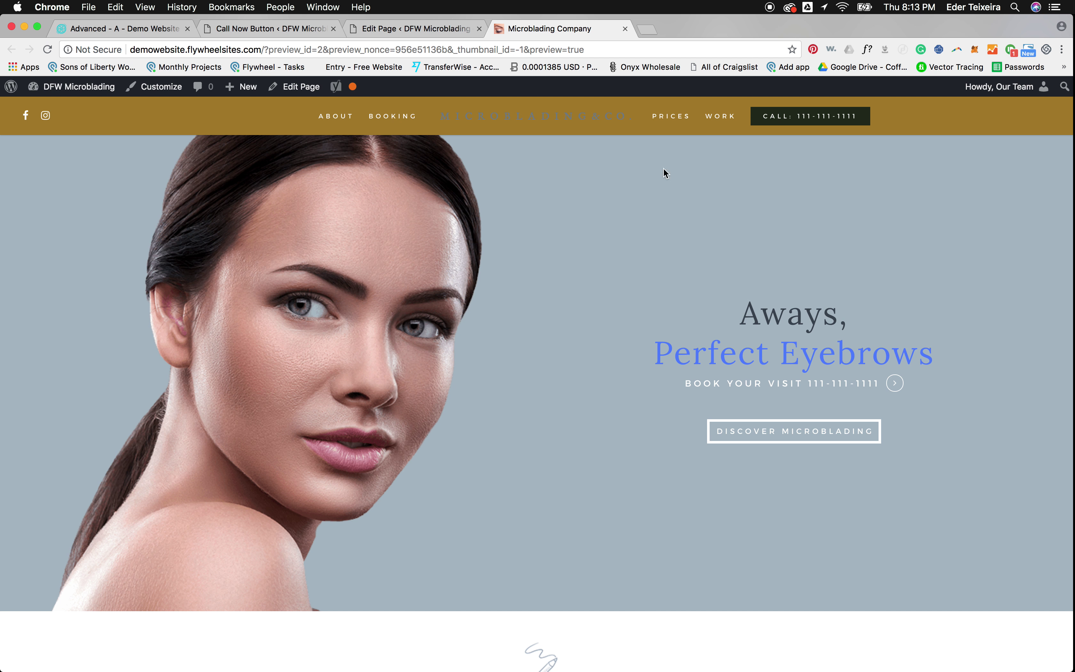
scroll(644, 214, down, 1)
scroll(347, 285, down, 8)
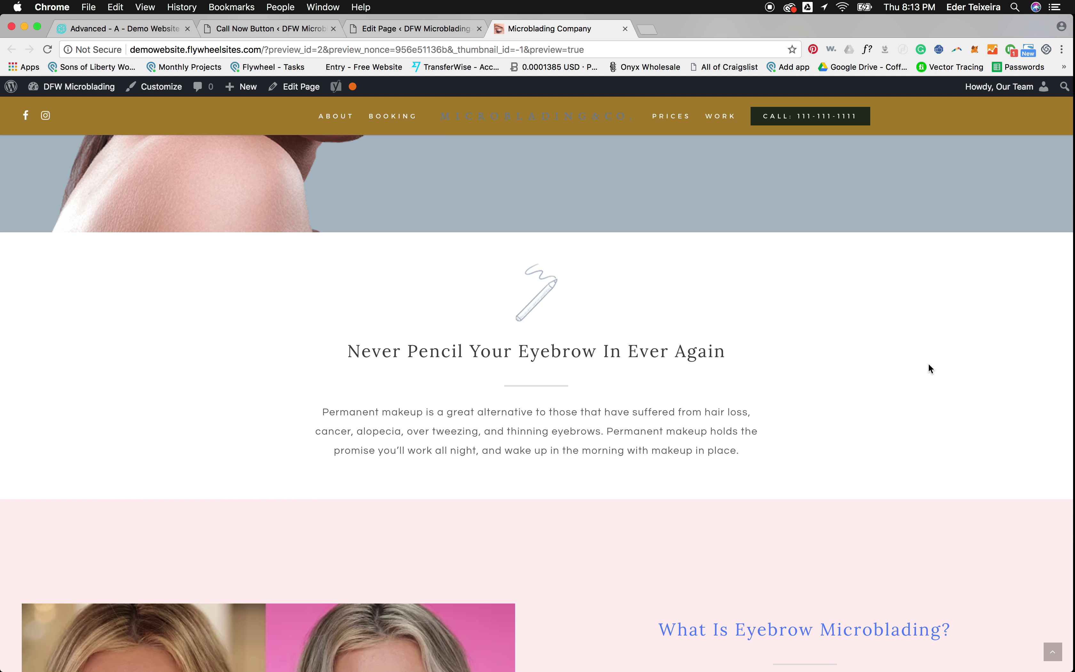
scroll(497, 255, down, 5)
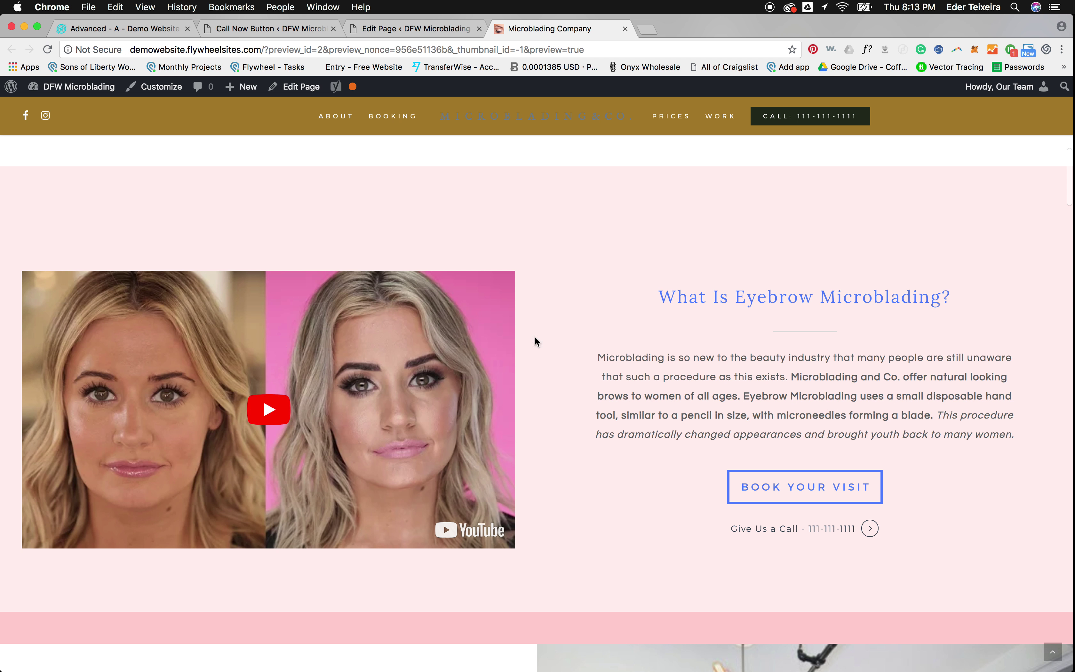
scroll(521, 317, down, 5)
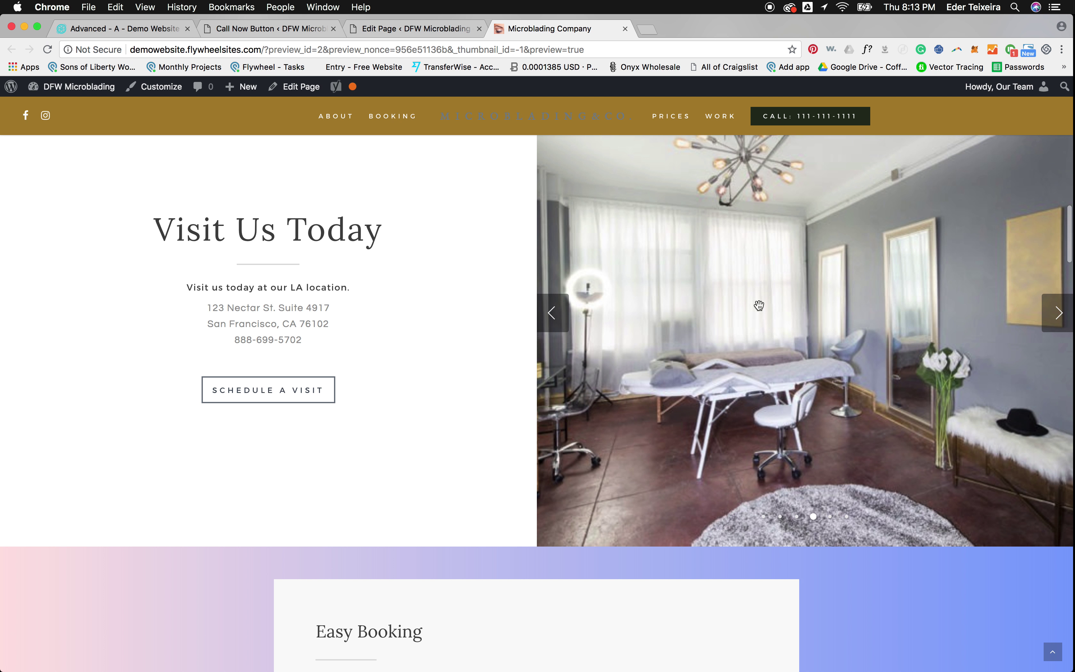
scroll(330, 318, down, 10)
scroll(330, 319, up, 10)
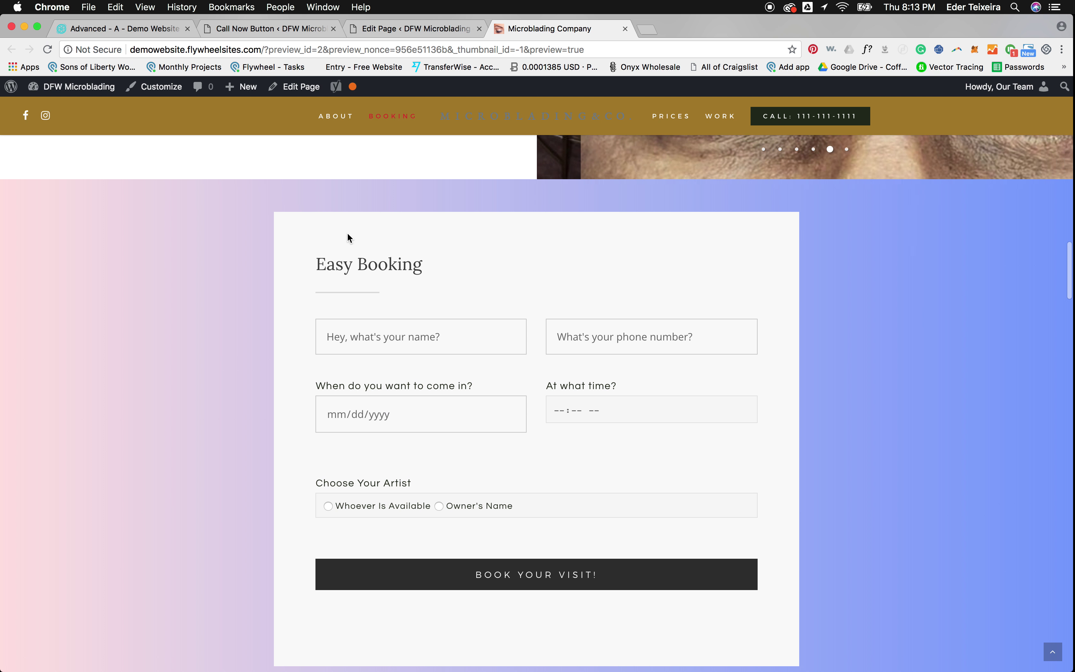
scroll(477, 363, down, 20)
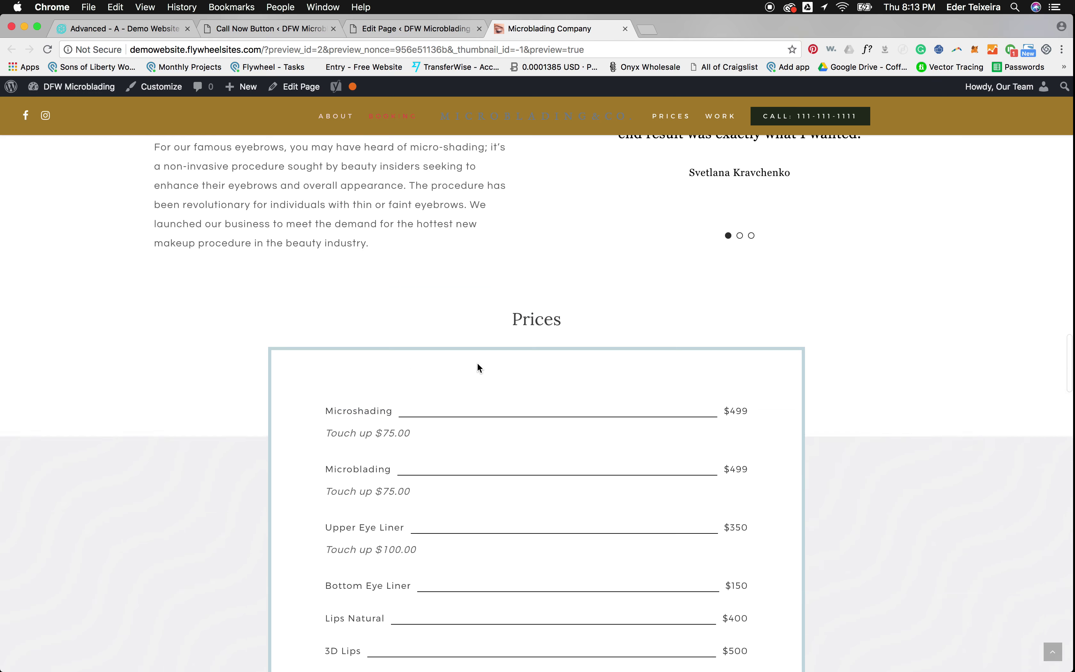
scroll(478, 367, down, 20)
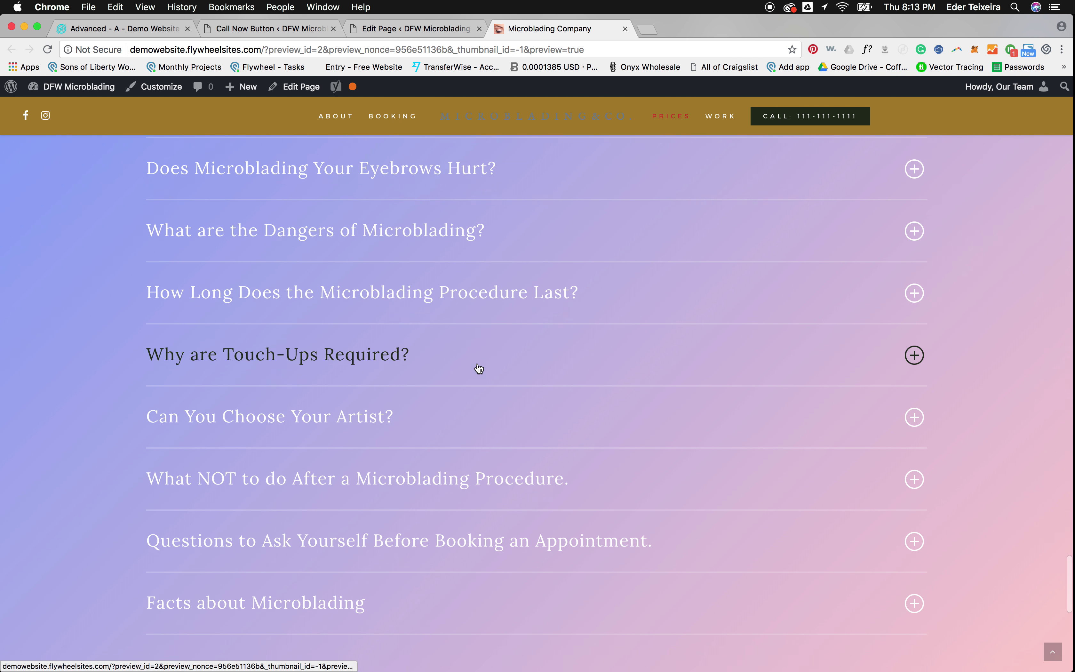
scroll(477, 362, up, 20)
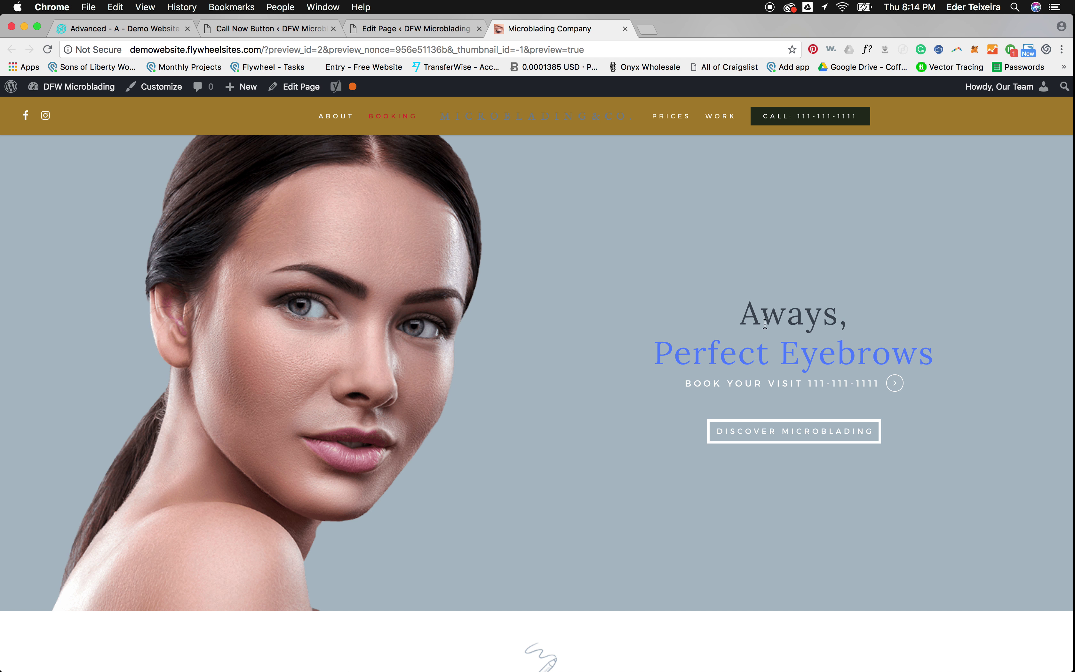
Step: Compare the hero row's two columns and their elements in the page editor with the hero section in the preview
click(387, 32)
click(512, 26)
click(368, 28)
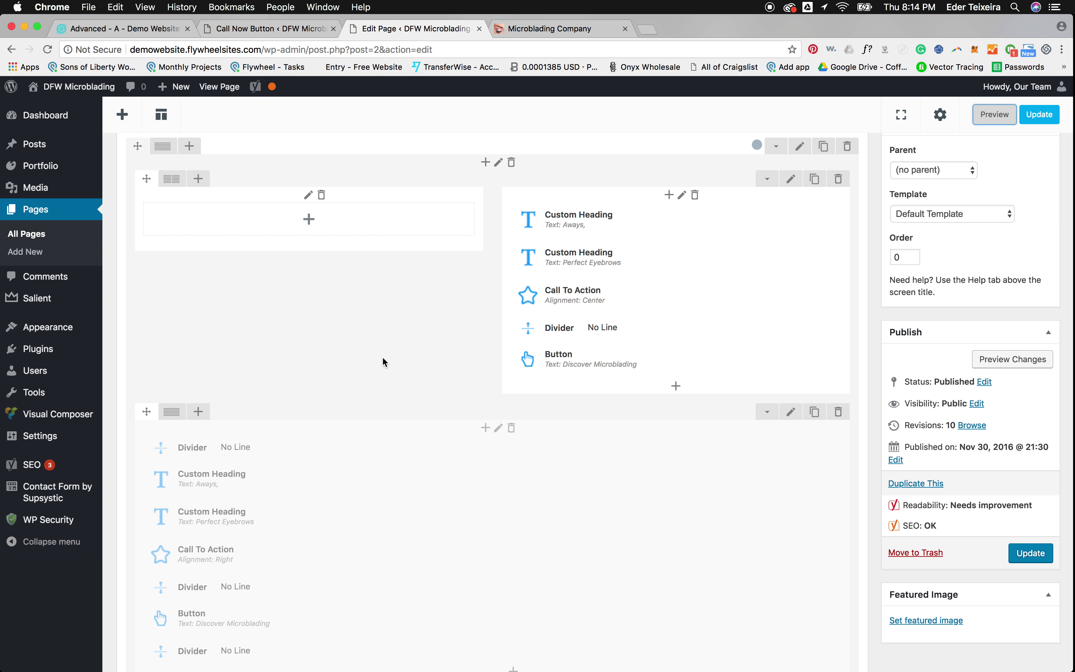
scroll(676, 233, up, 3)
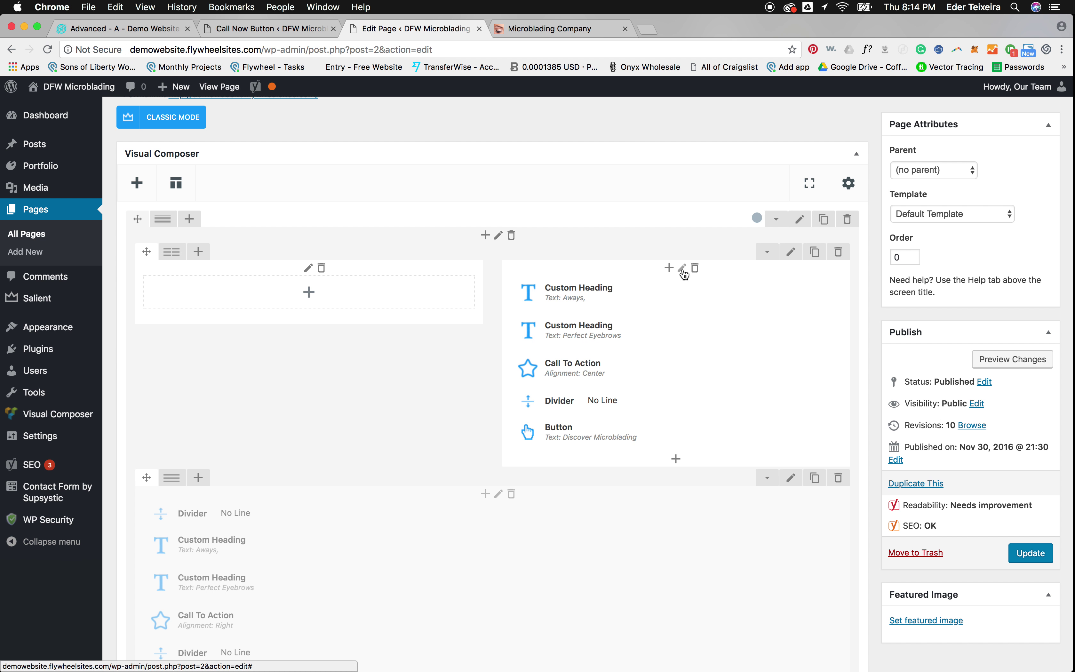
click(529, 30)
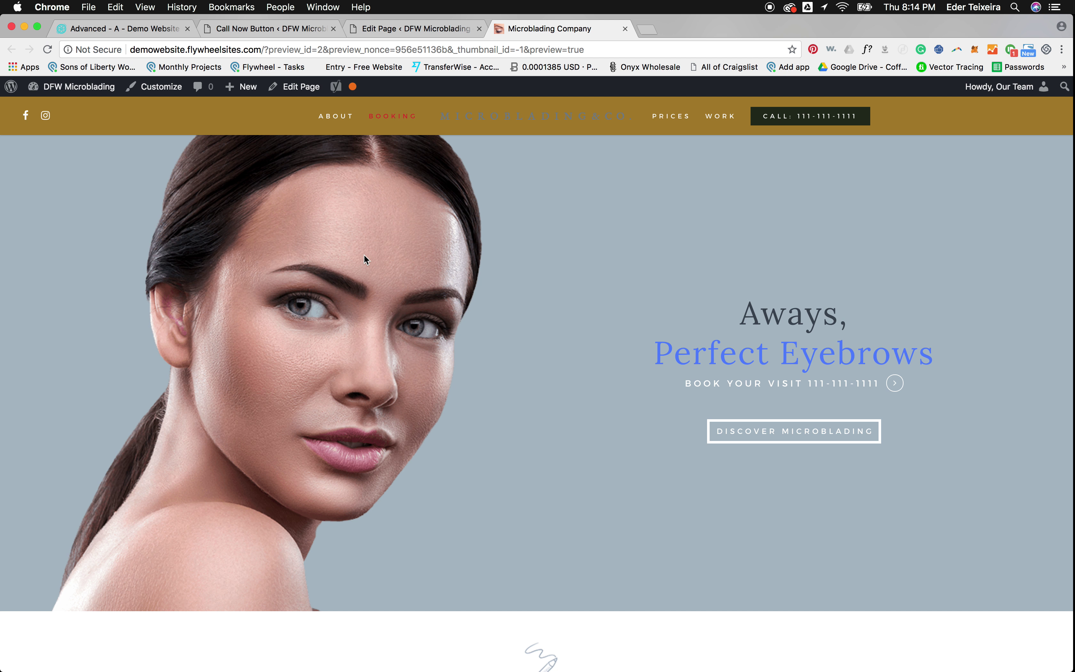
click(416, 30)
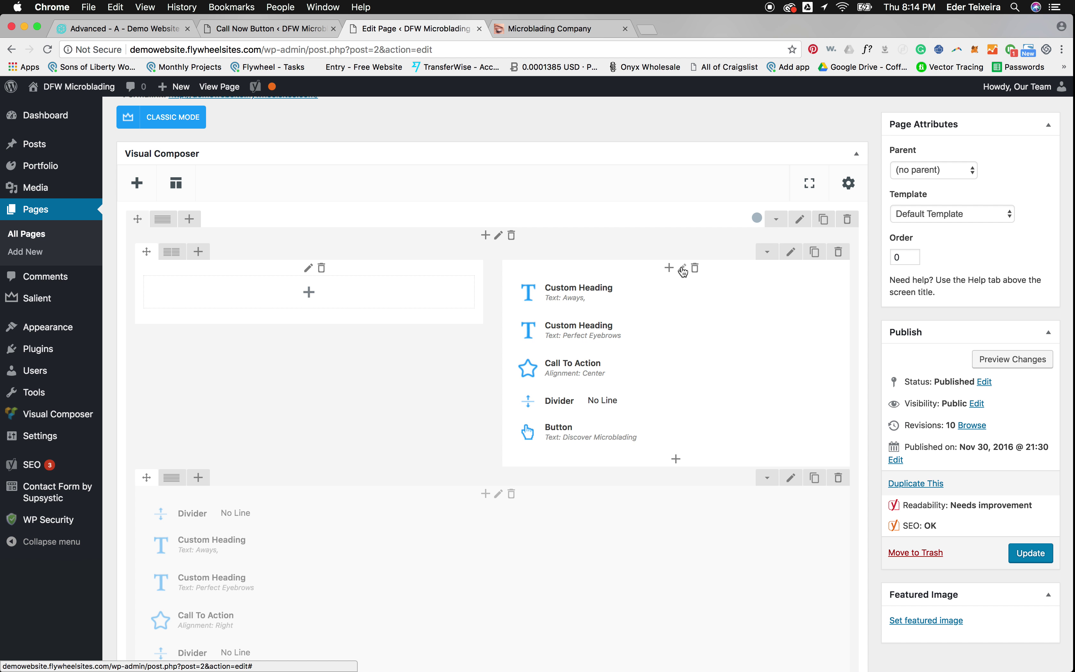
click(555, 29)
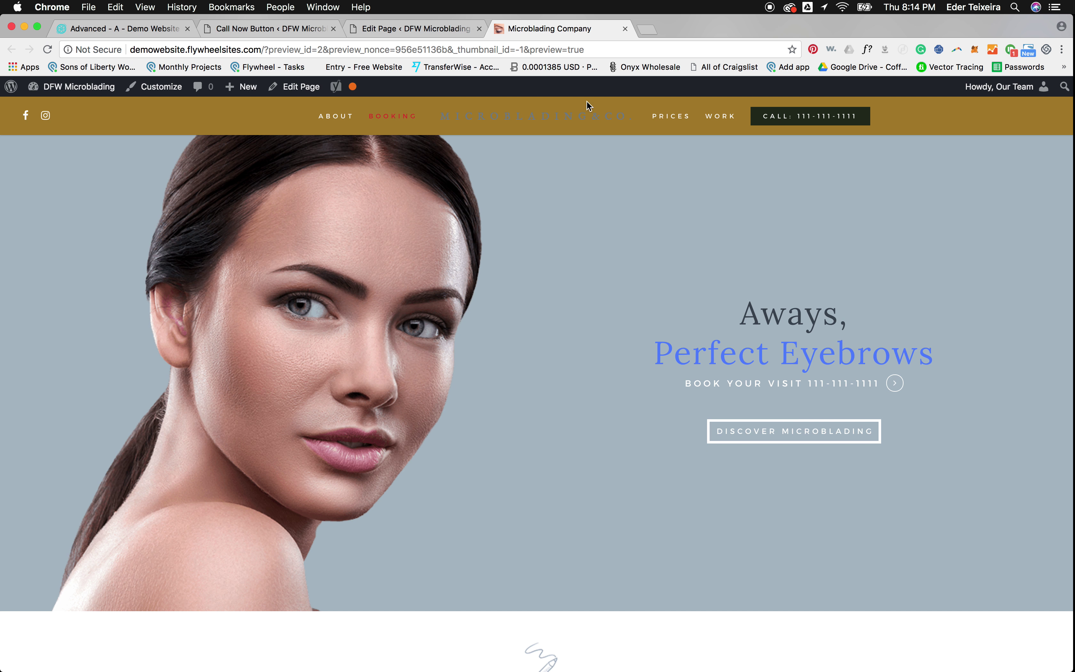
click(396, 28)
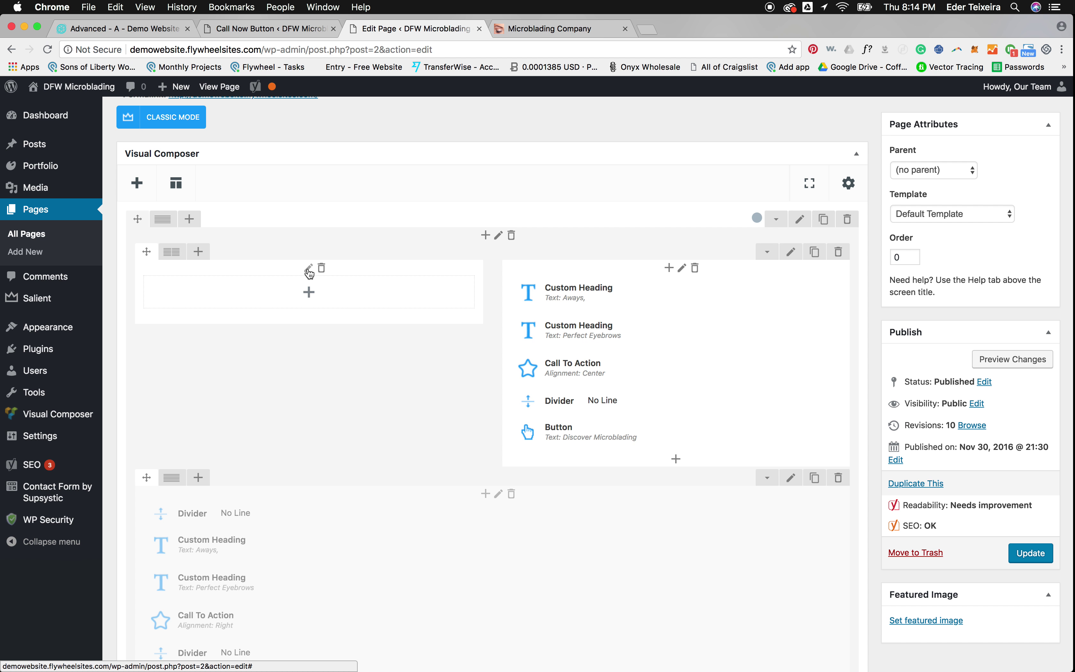
click(551, 28)
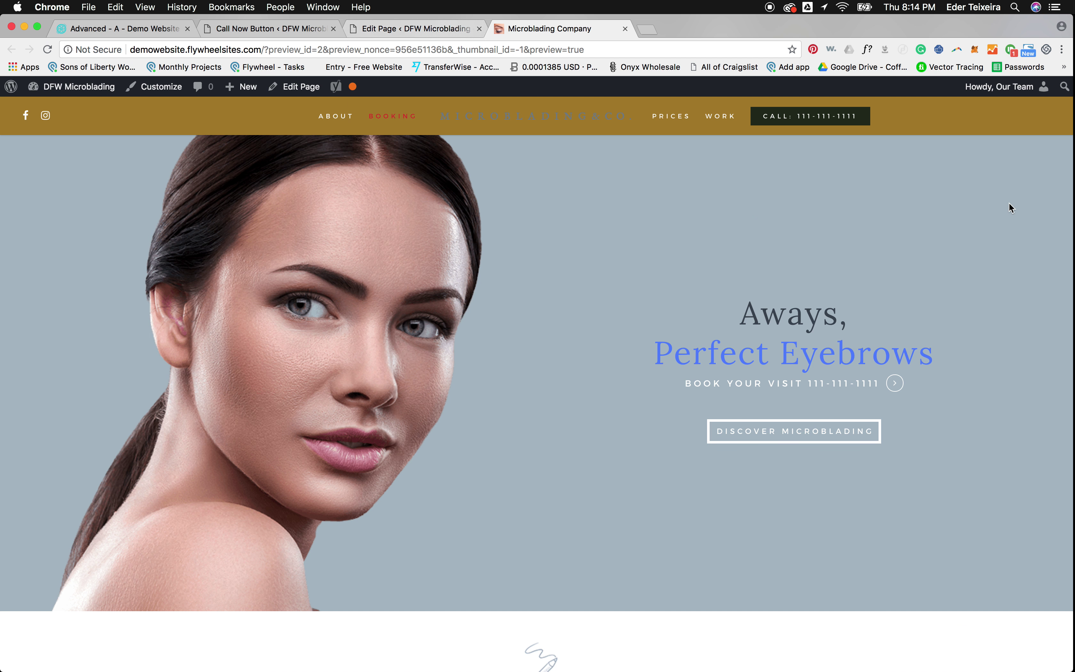
click(427, 28)
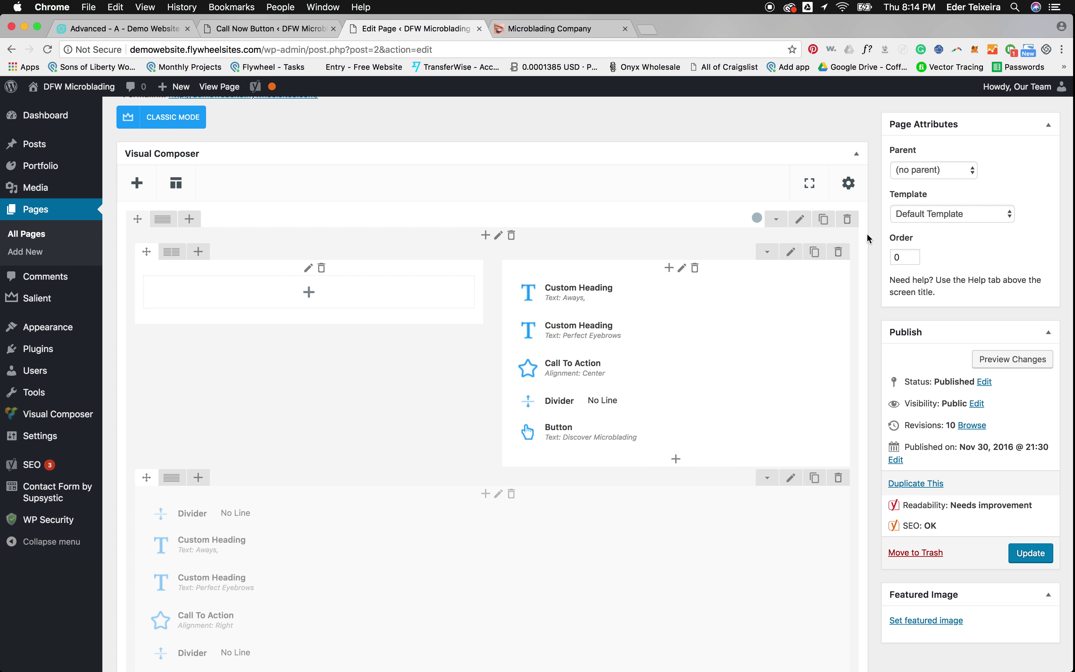
Step: Set the hero row's background color to black, save the row settings, and preview the changed home page
click(800, 222)
scroll(301, 430, down, 5)
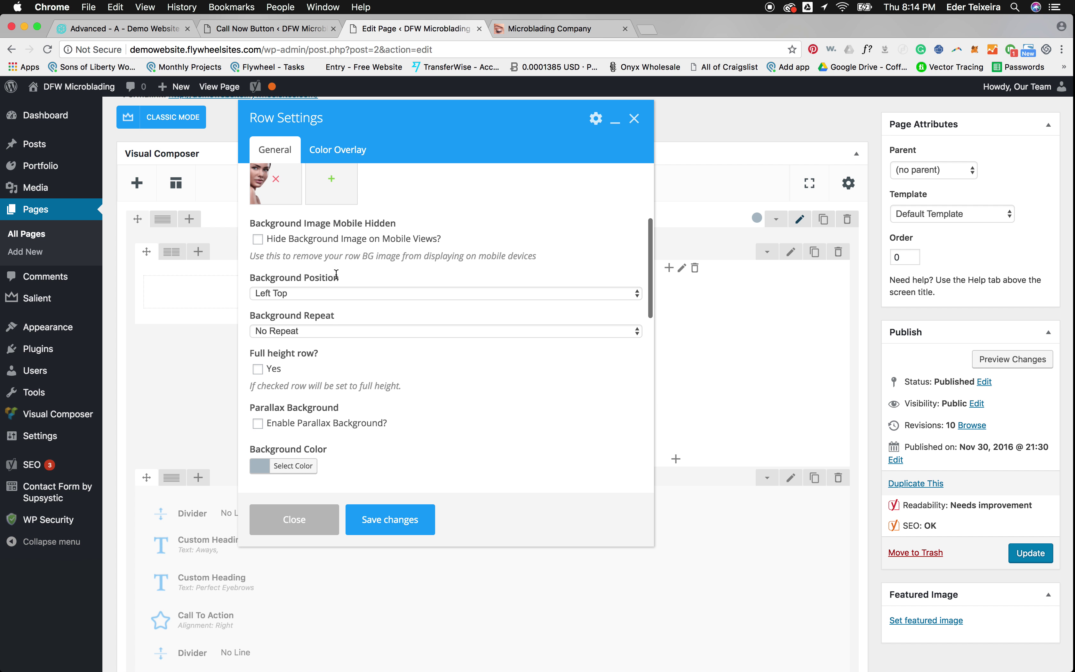
click(288, 464)
scroll(289, 467, down, 4)
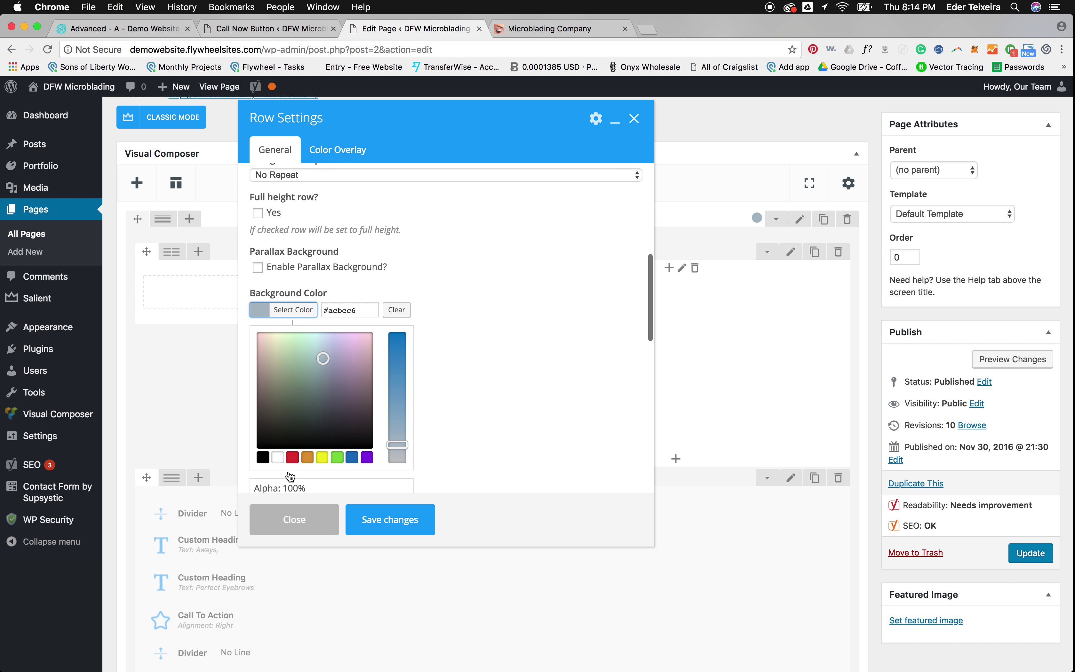
click(262, 457)
click(390, 519)
click(1001, 362)
click(524, 28)
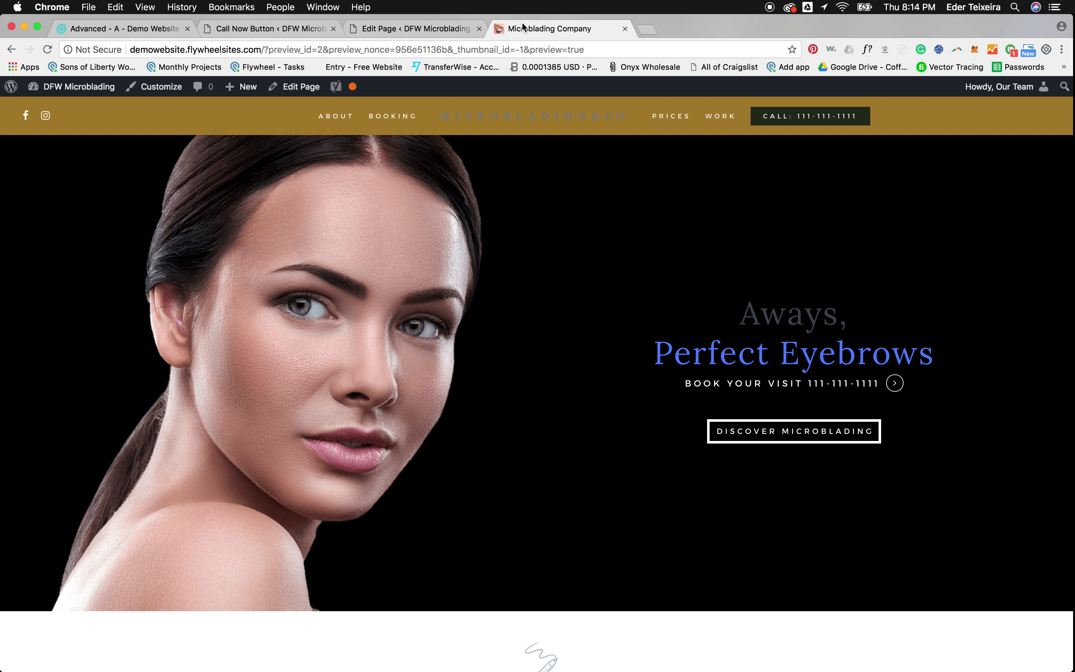
Step: Set the text color of the "Aways," heading in the hero's two-column section to white, save it, and preview the changed page
click(445, 35)
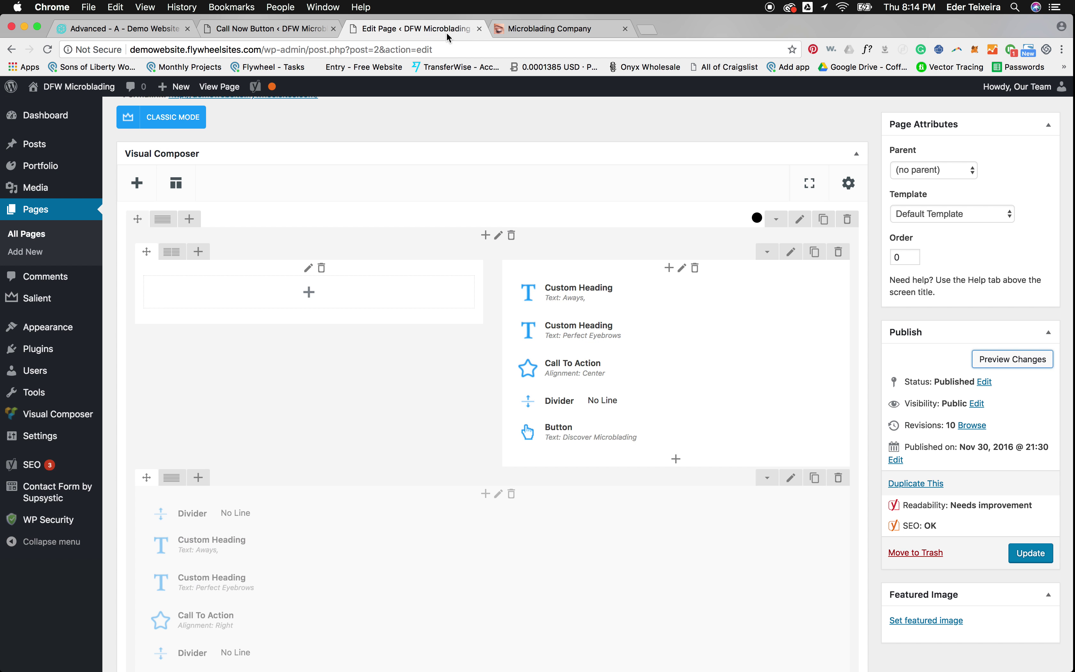
click(528, 29)
click(425, 30)
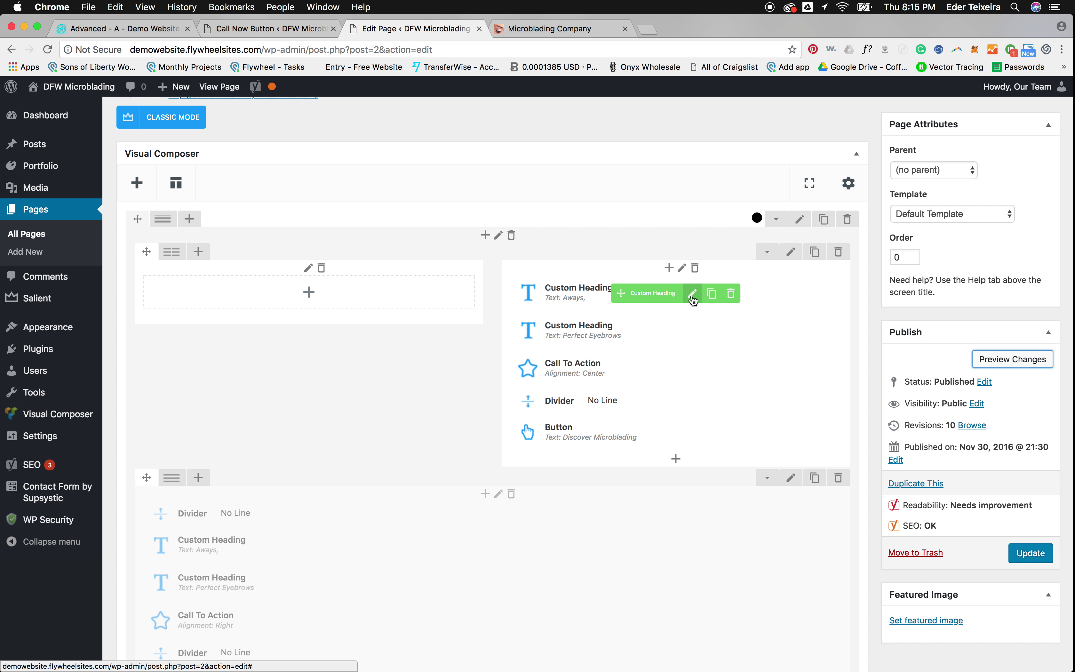
click(693, 294)
scroll(354, 334, down, 5)
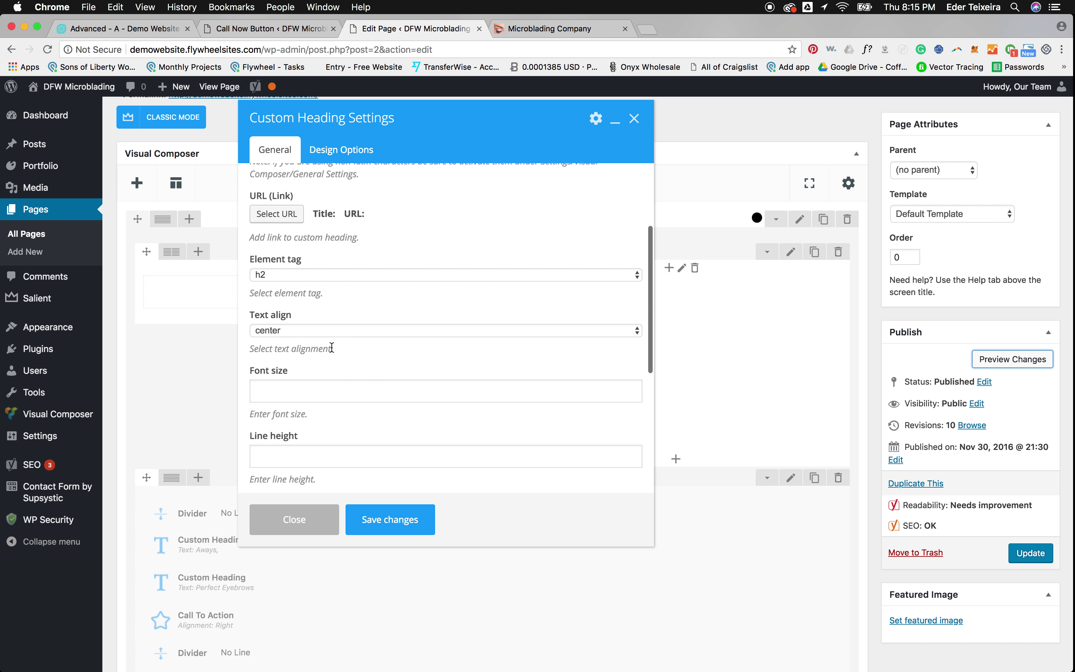
click(293, 407)
scroll(295, 411, down, 3)
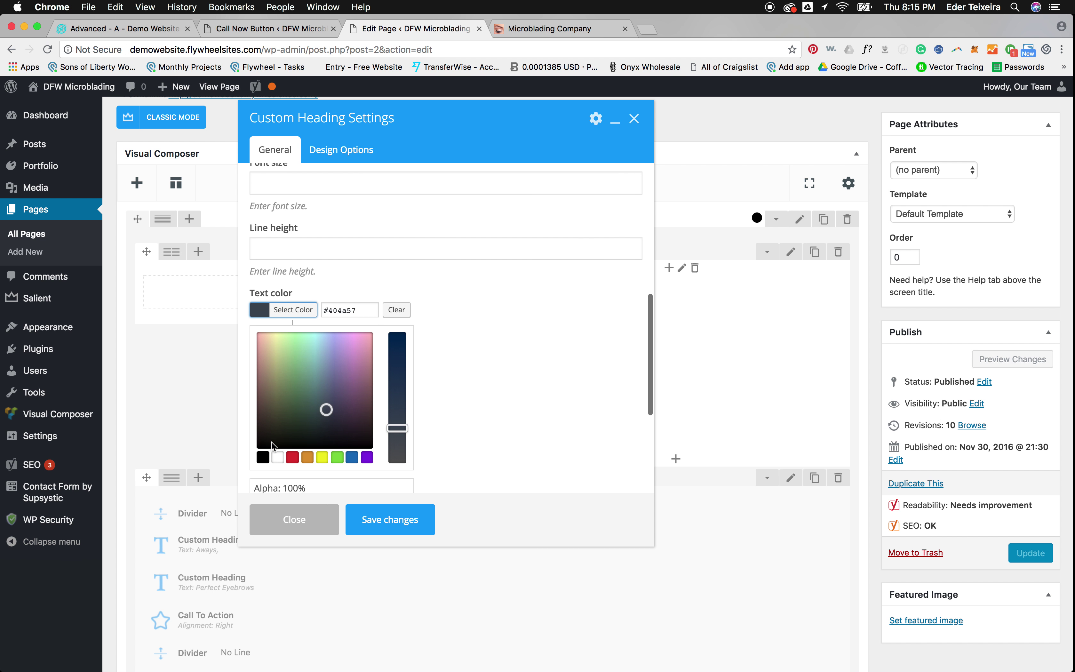
click(264, 444)
click(357, 513)
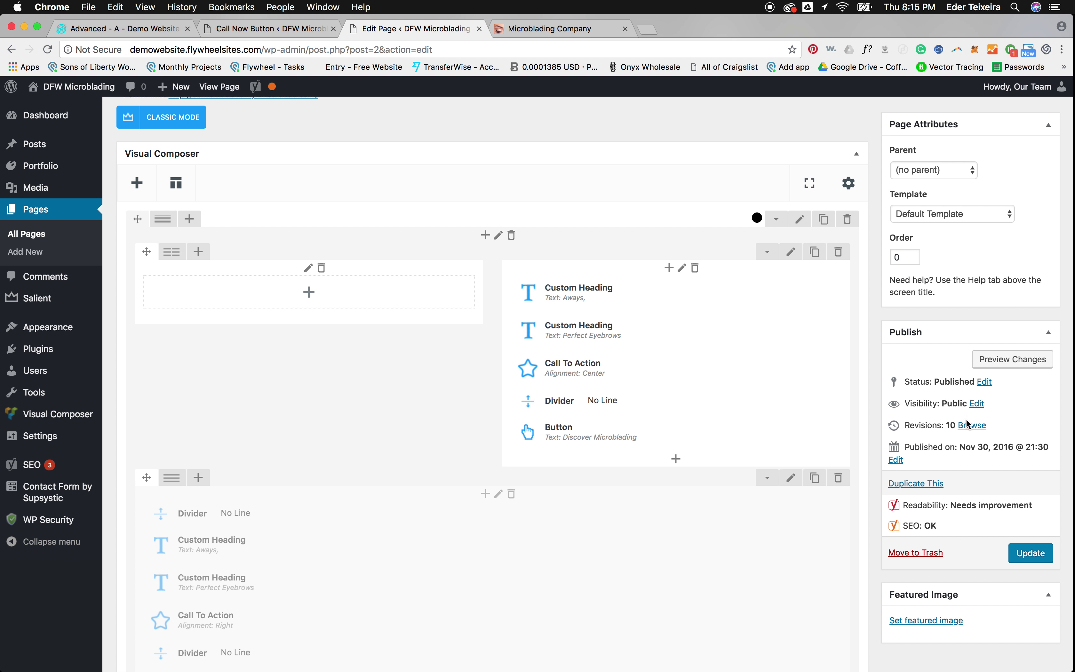
click(1011, 360)
click(565, 28)
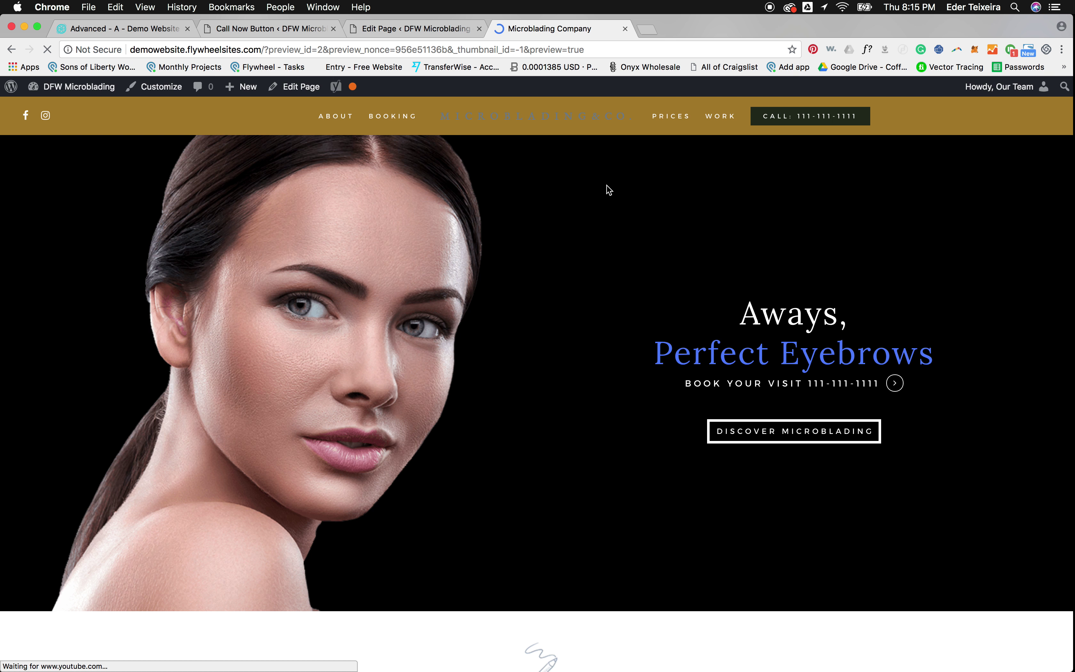
Step: Get the logo's gold hex code a98330 from the color picker in Photoshop and return to the page editor in Chrome
mouse_move(696, 659)
click(502, 658)
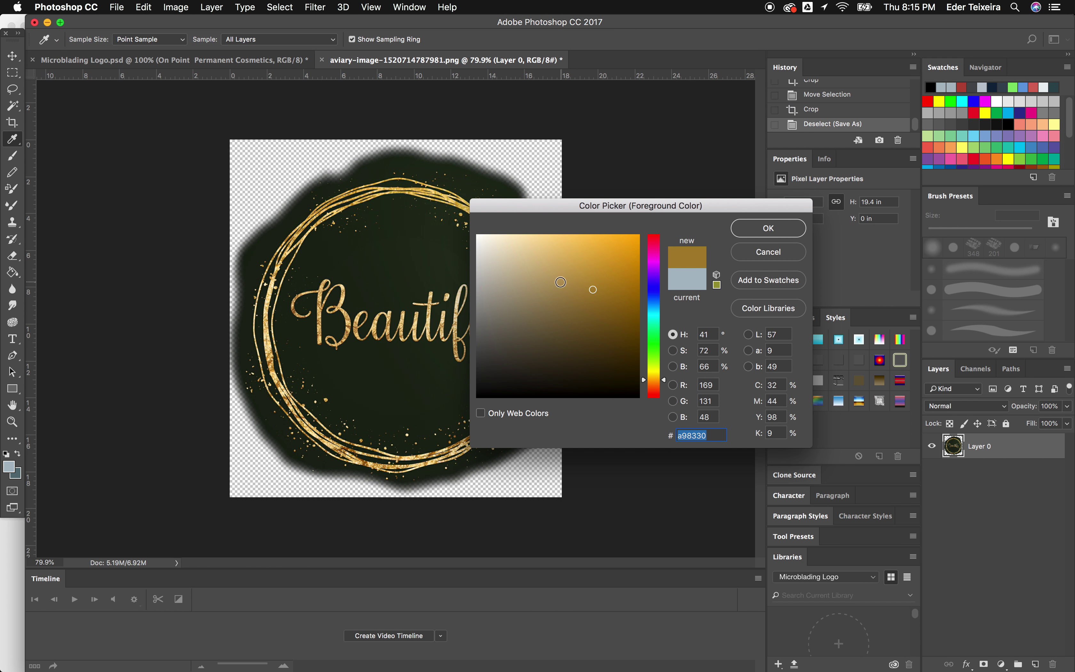
key(ctrl+Left)
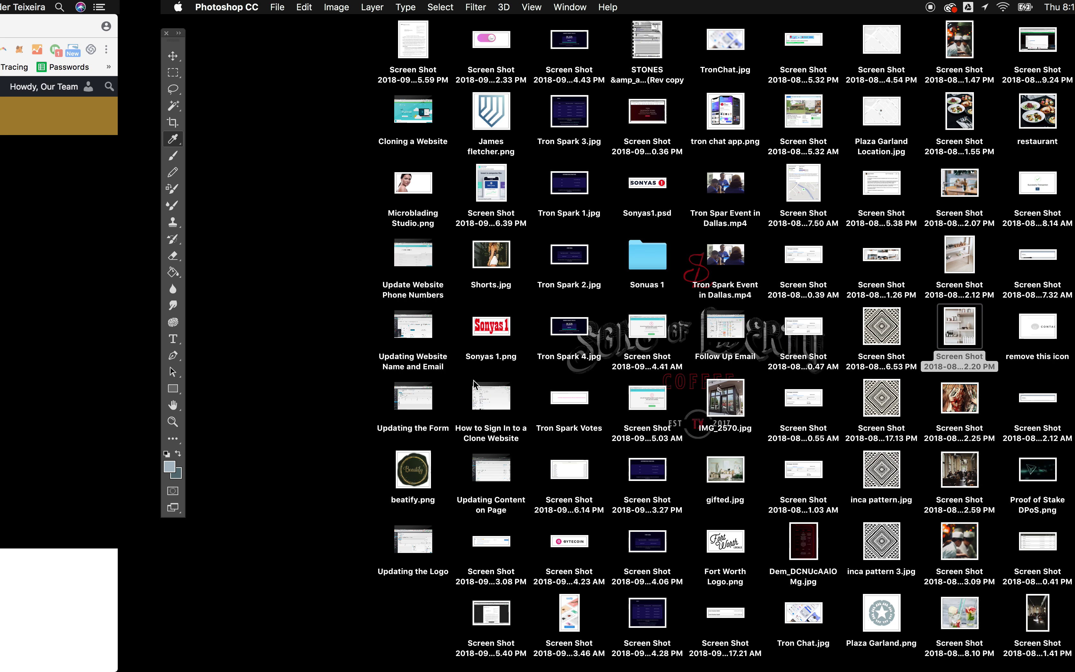
key(ctrl+Left)
key(ctrl+shift+Tab)
Step: Set the text color of the "Perfect Eyebrows" heading in the hero's two-column section to #a98330 and save the heading settings
scroll(710, 293, down, 3)
click(692, 261)
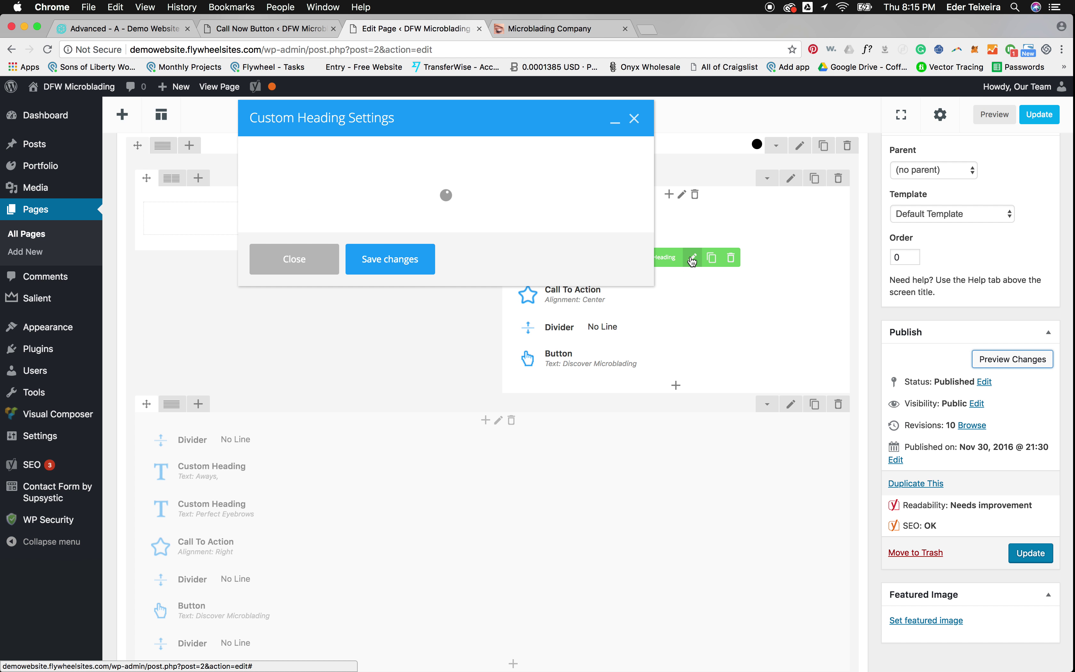
scroll(317, 331, down, 10)
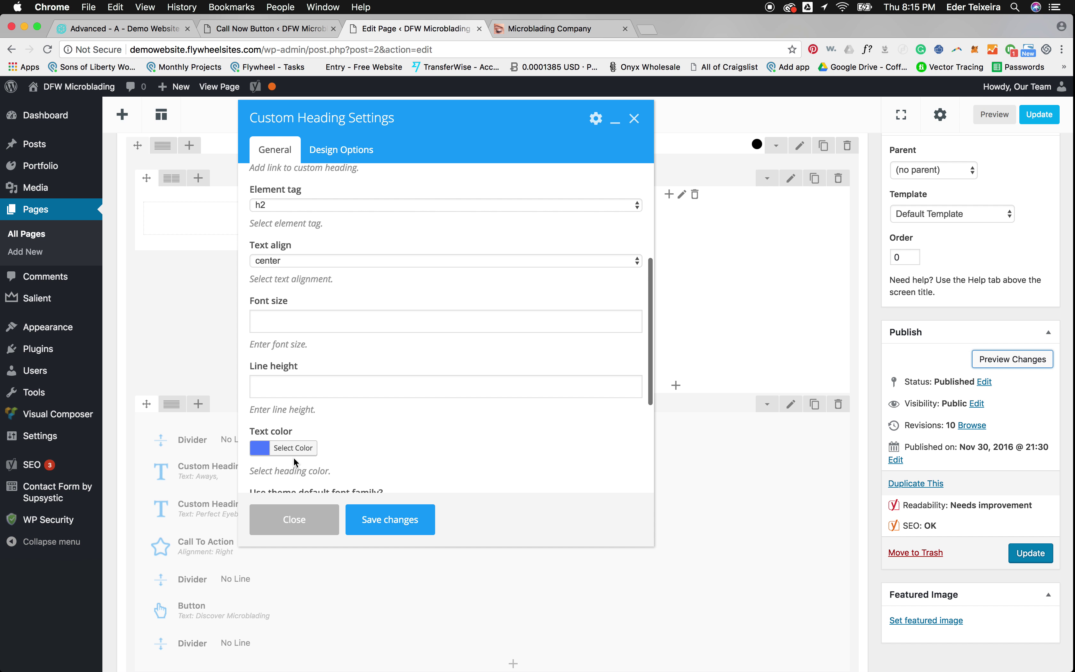
click(294, 449)
double_click(350, 448)
text(a98330)
click(388, 528)
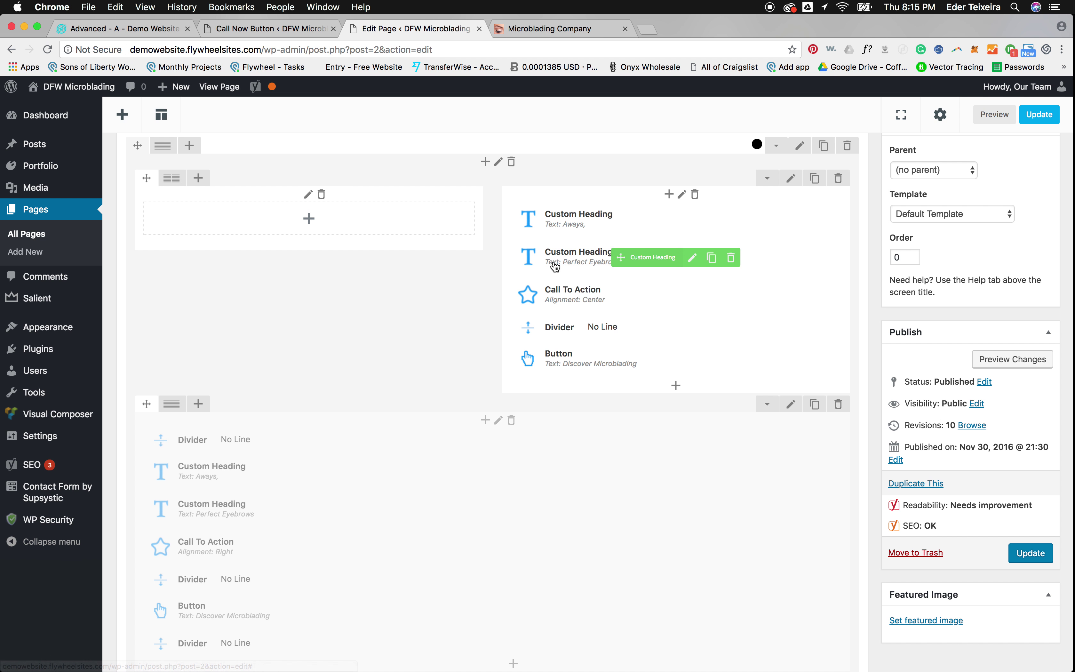
Step: Recheck the settings of the "Perfect Eyebrows" heading and preview the hero section with its changed heading colors
click(692, 258)
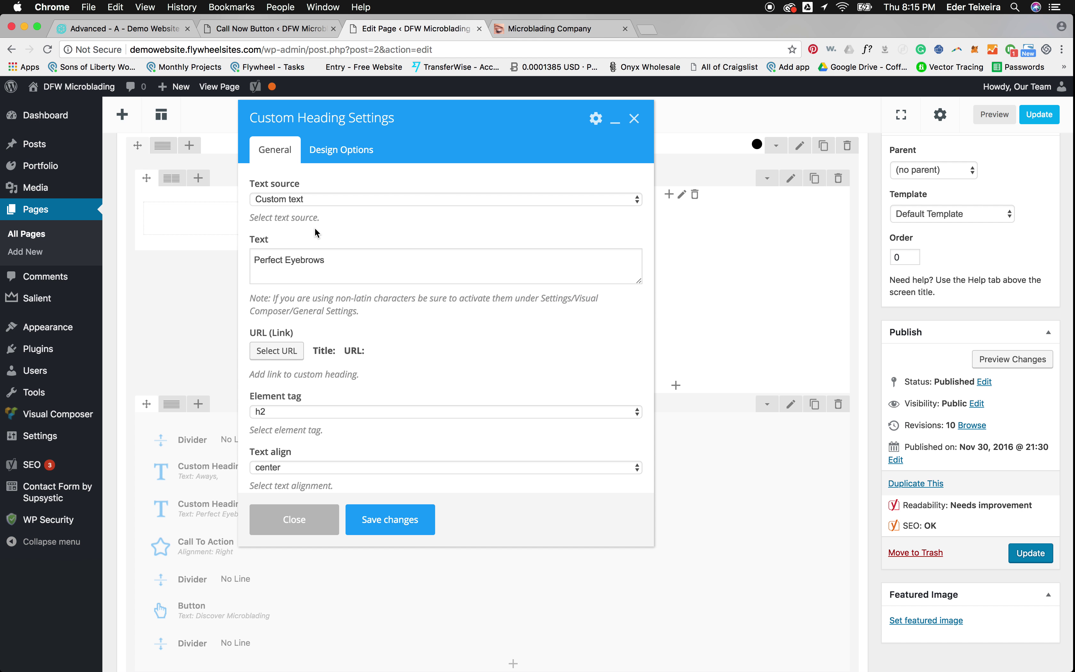
scroll(317, 232, down, 5)
click(400, 450)
click(983, 126)
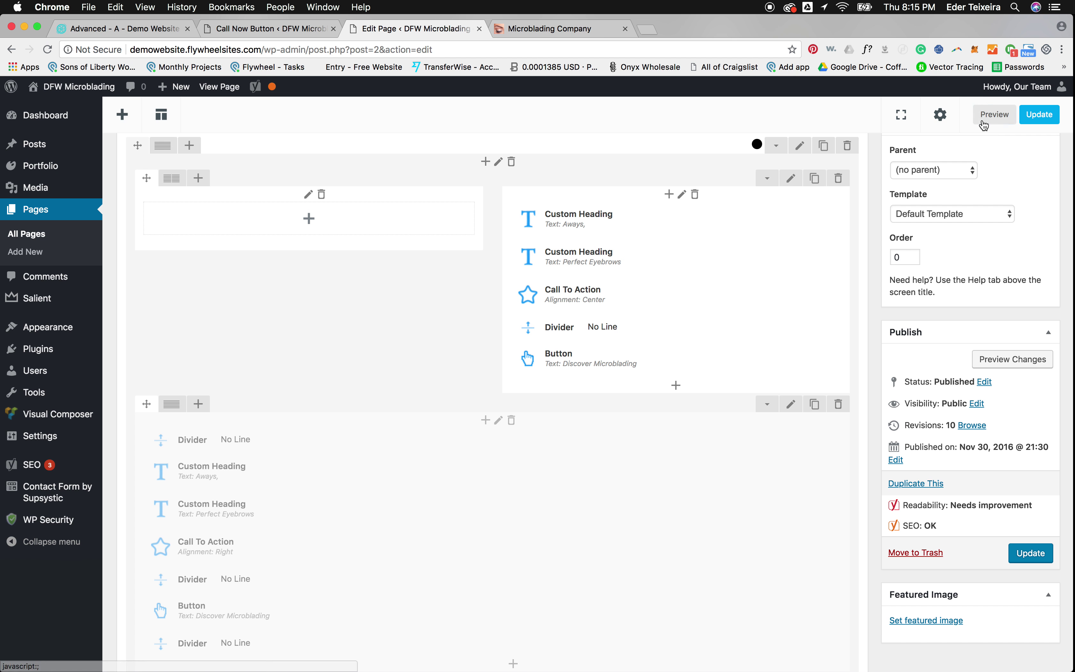
click(549, 31)
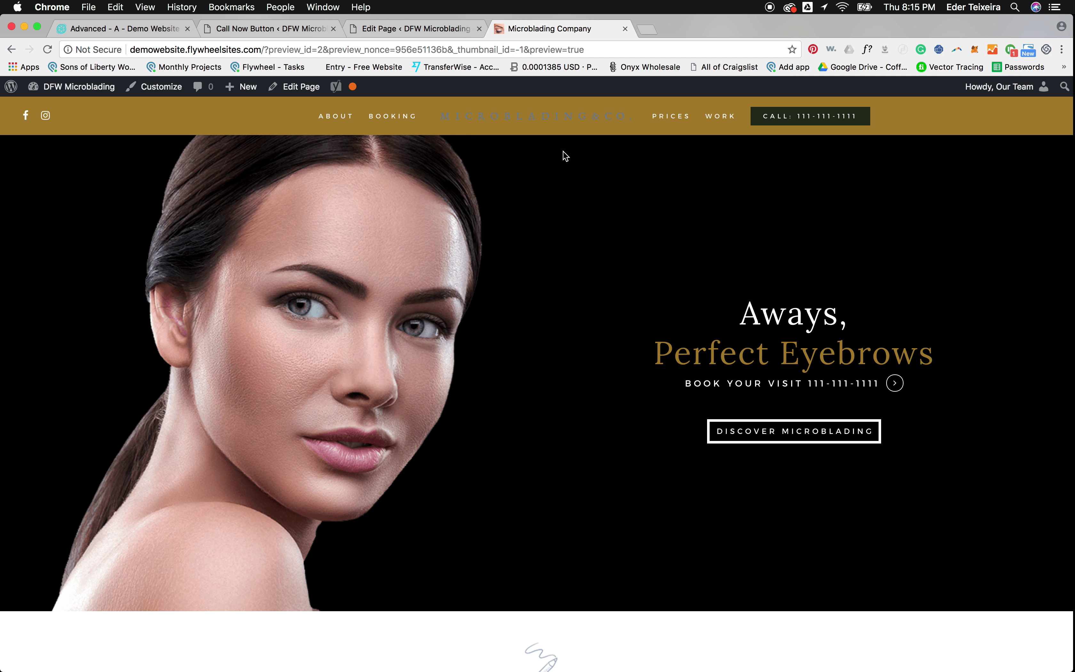
Step: Compare the hero's two-column section with its faded full-width copy and check which devices the column holding the headings is hidden on
click(439, 33)
scroll(390, 271, down, 4)
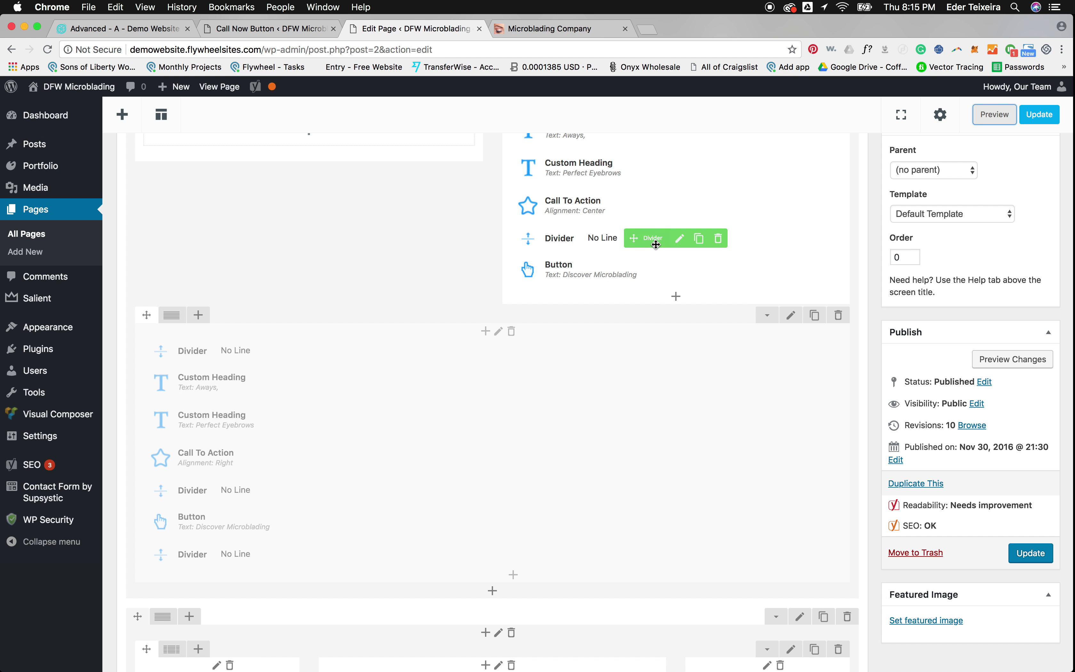
drag(649, 168, 502, 379)
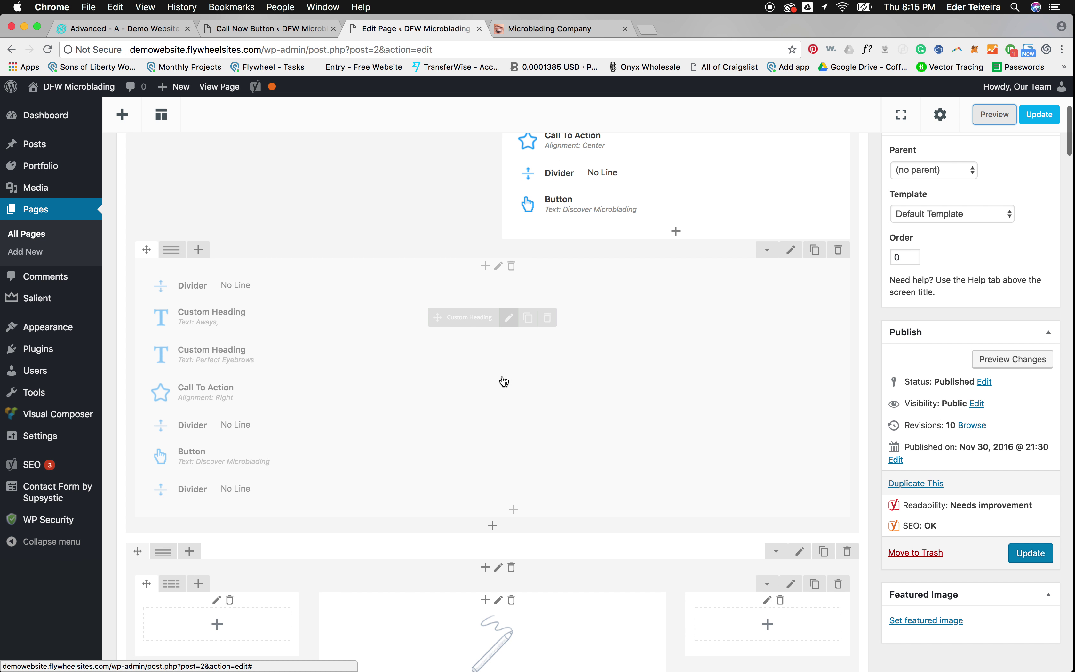
scroll(502, 380, up, 10)
scroll(476, 333, down, 10)
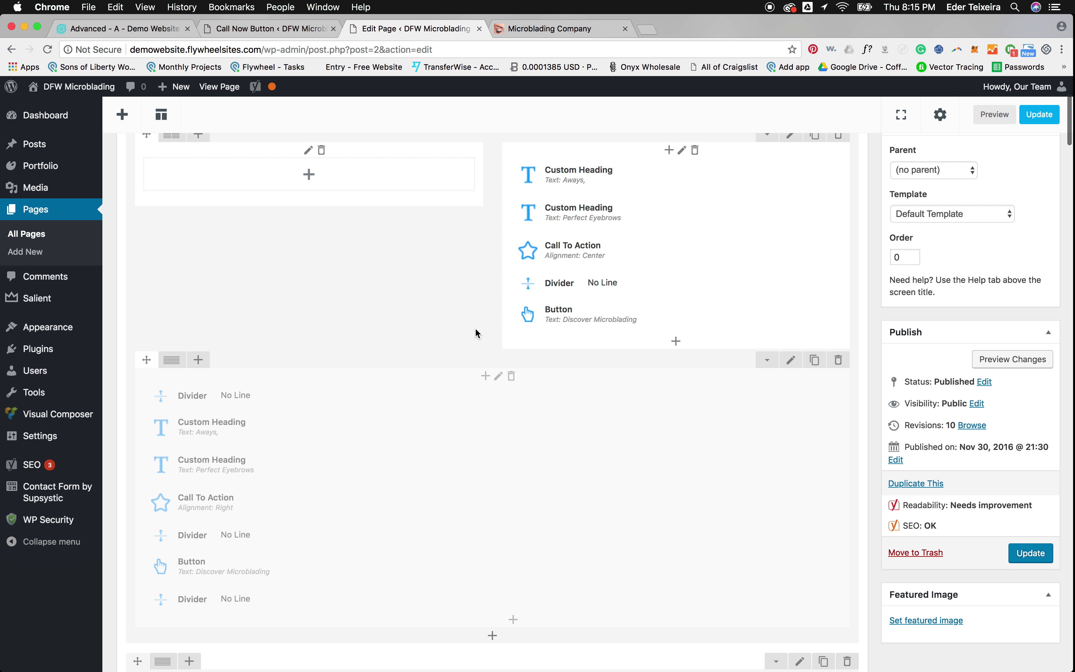
scroll(415, 329, up, 10)
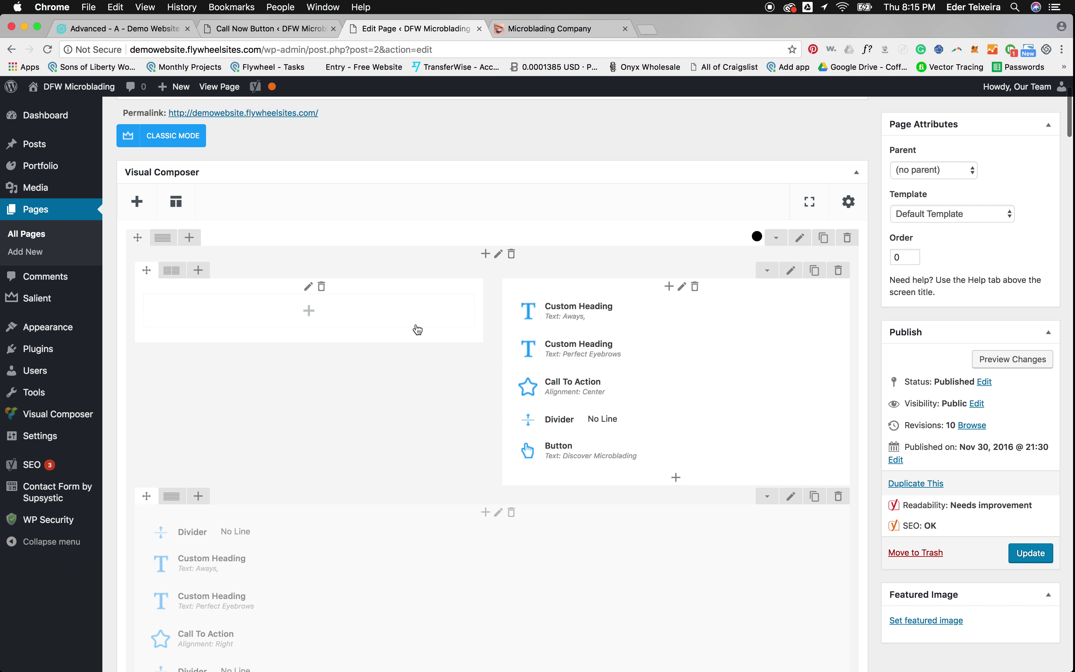
scroll(600, 348, down, 5)
scroll(599, 356, up, 4)
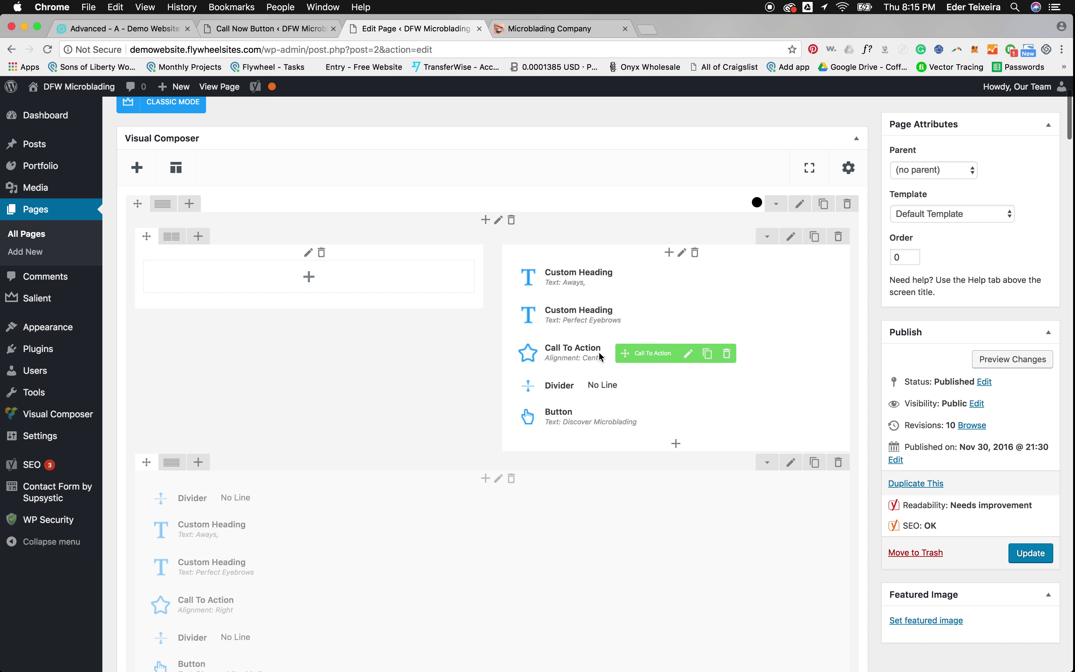
click(682, 254)
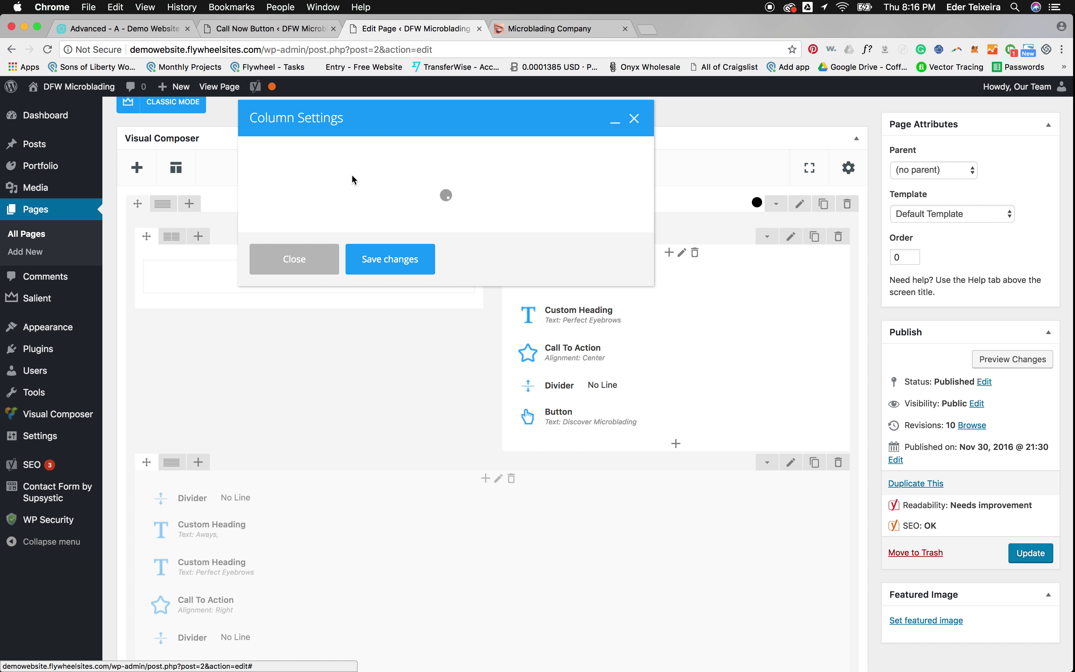
click(359, 151)
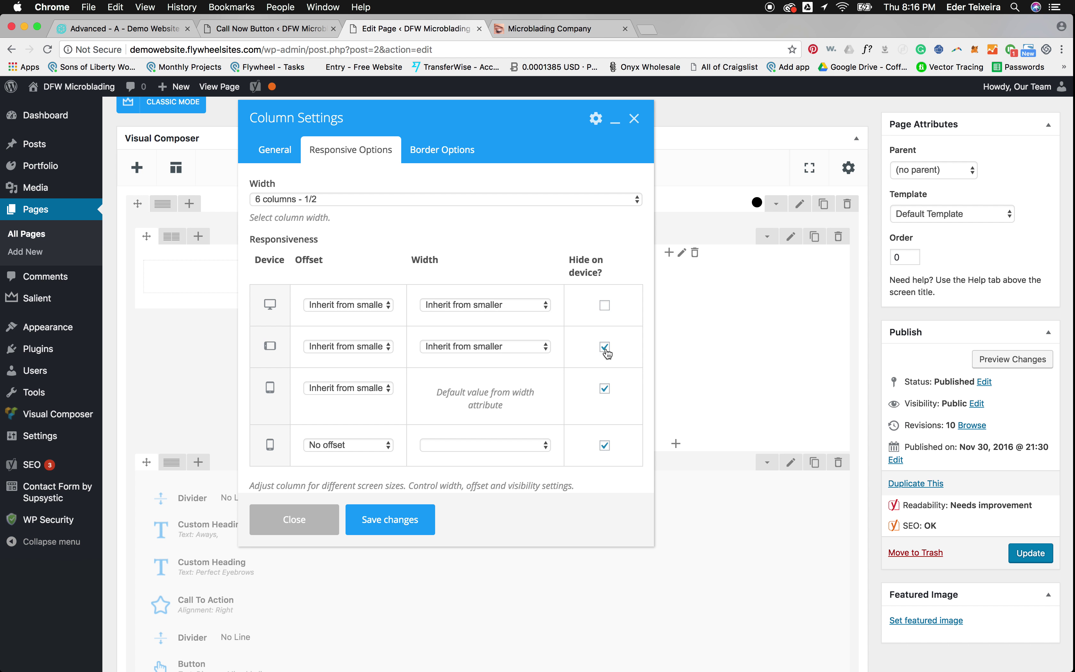
click(357, 511)
Step: Examine the hide-on-device options of the faded full-width hero column and save its column settings
click(500, 479)
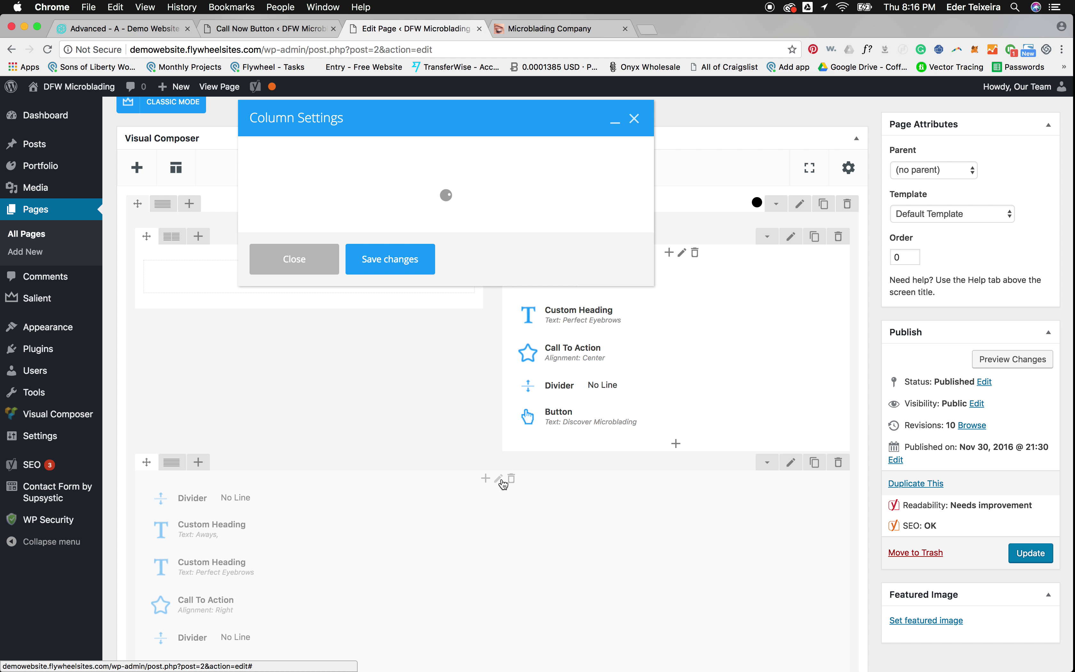
click(351, 149)
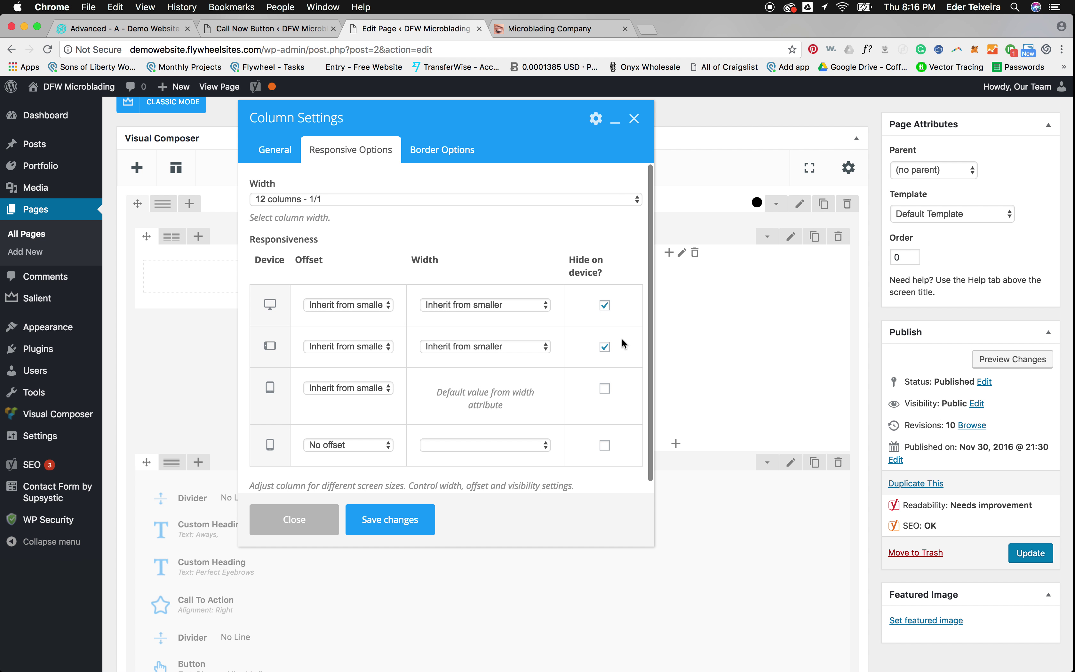
click(606, 390)
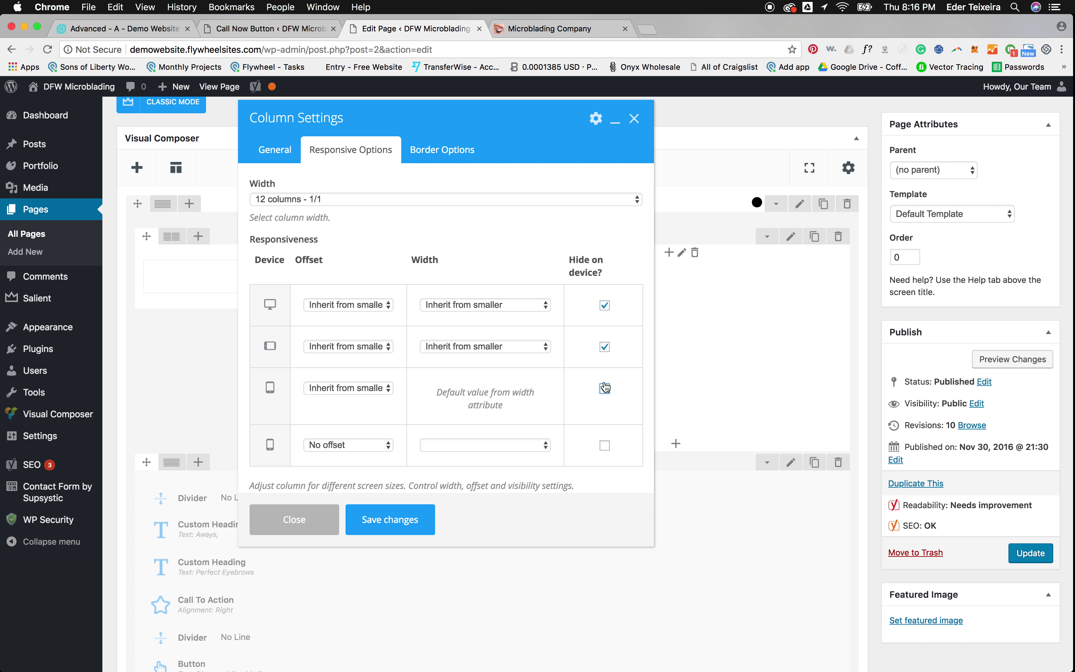
click(605, 347)
click(605, 389)
click(390, 520)
Step: Set the text color of the "Aways," heading in the faded full-width hero column to white and save the heading settings
scroll(524, 489, down, 5)
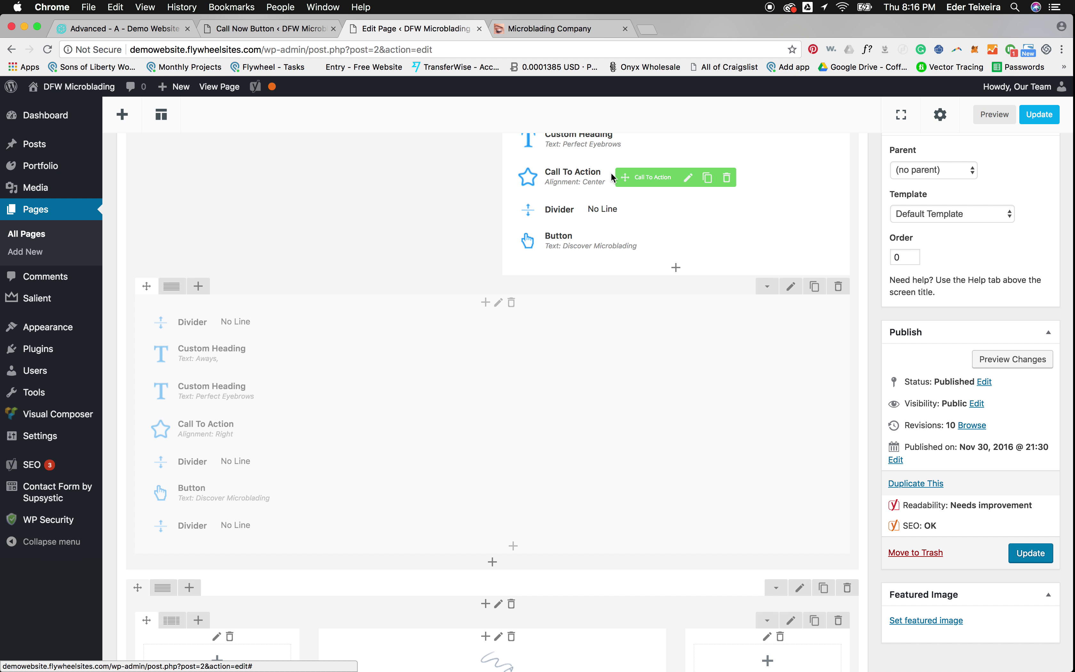
scroll(613, 180, up, 1)
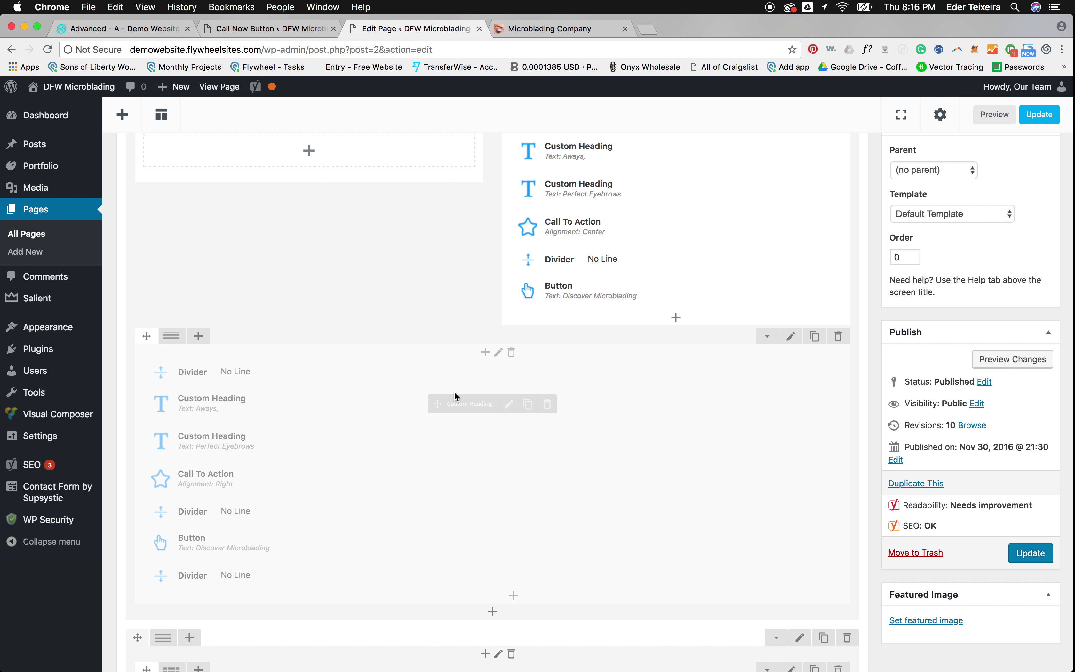
click(509, 404)
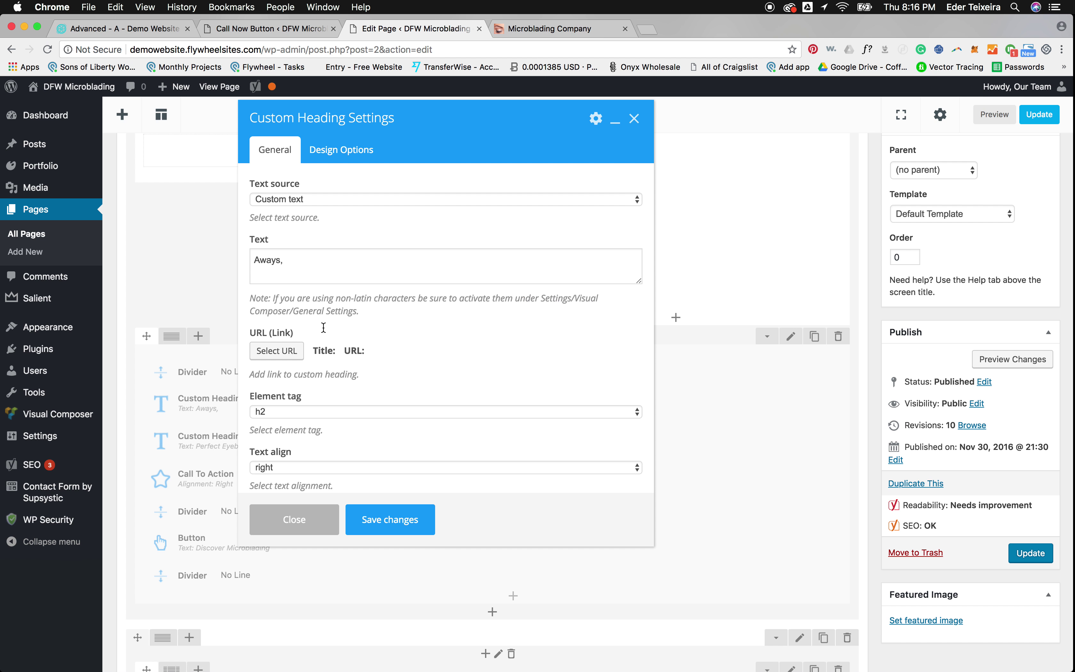
scroll(295, 357, down, 5)
click(292, 432)
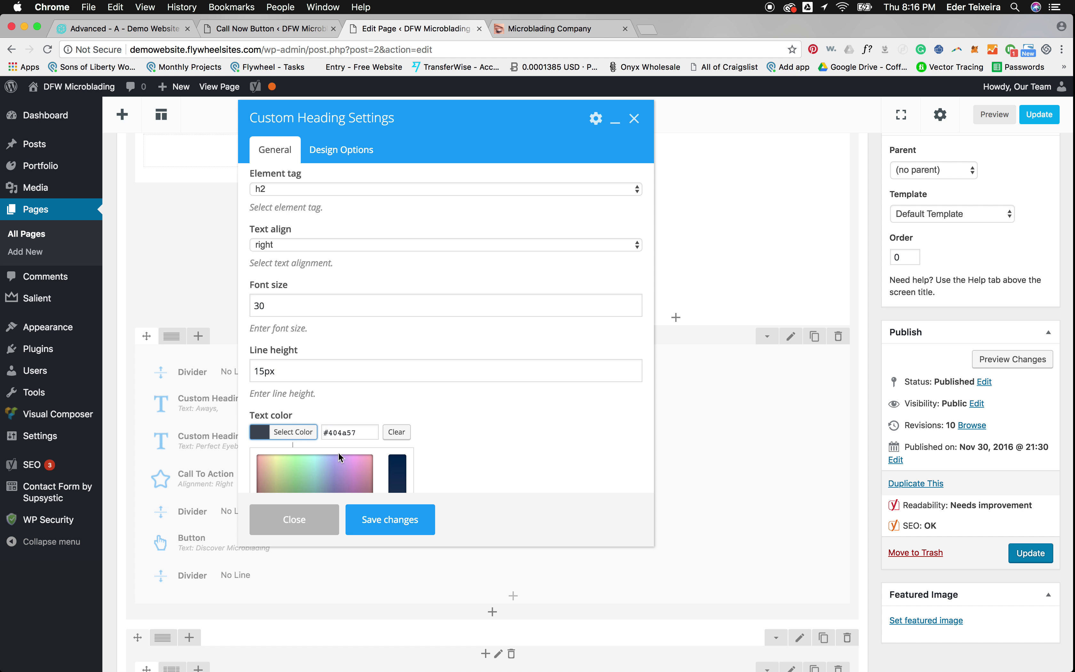
scroll(291, 474, down, 3)
click(276, 461)
click(385, 519)
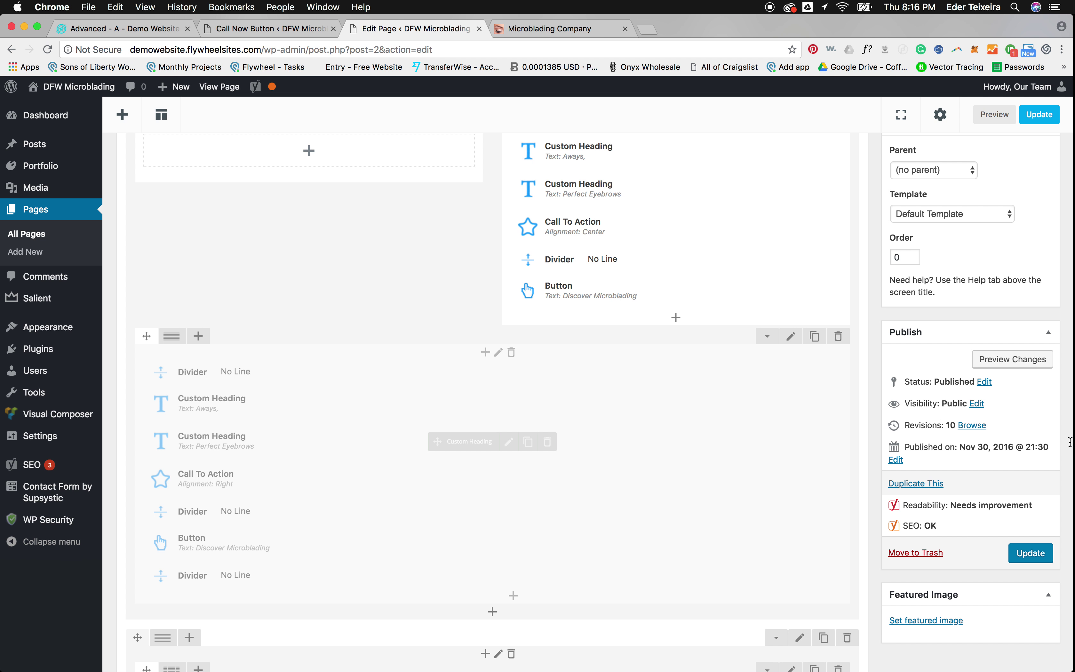
Step: Preview the changed page, narrow the browser window to check the mobile hero's text colors, and restore the full window width
click(1023, 360)
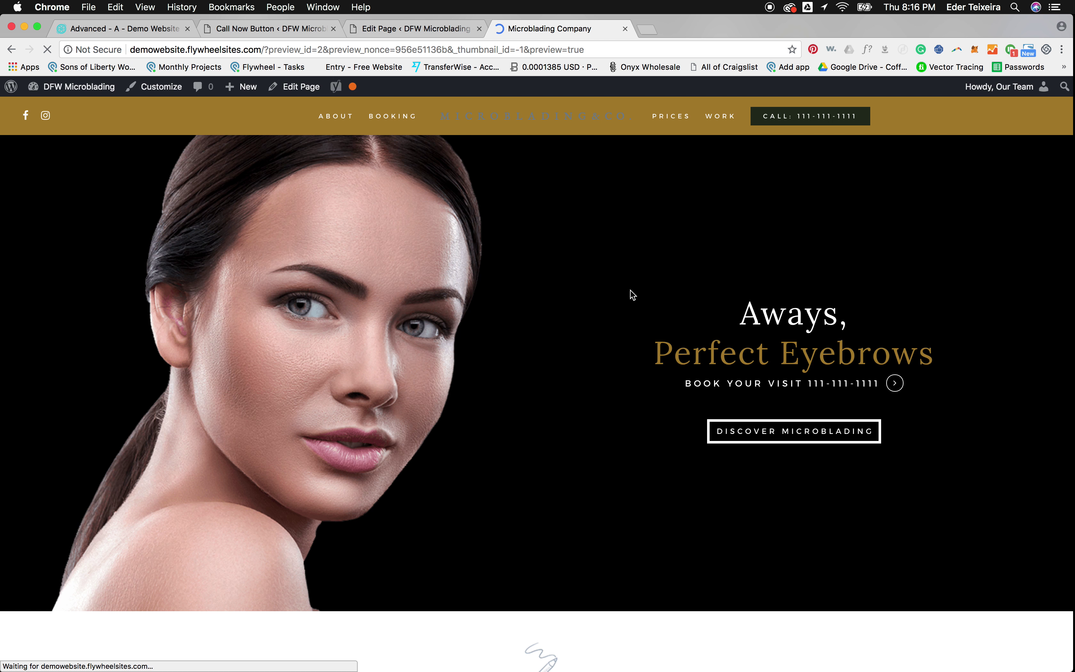
drag(945, 254, 169, 193)
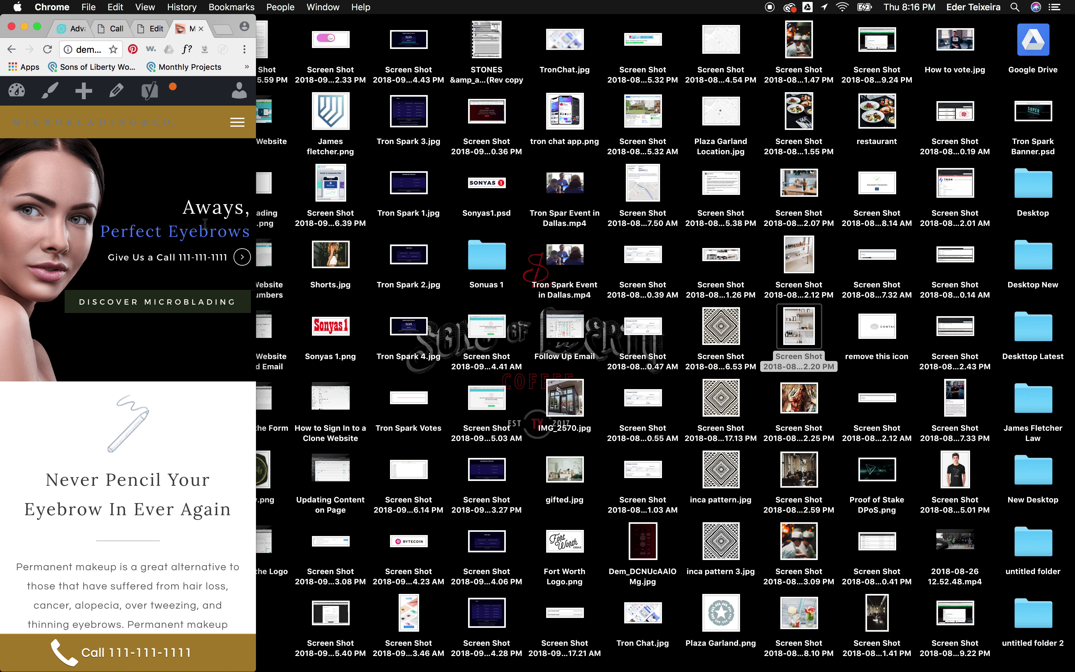
triple_click(184, 202)
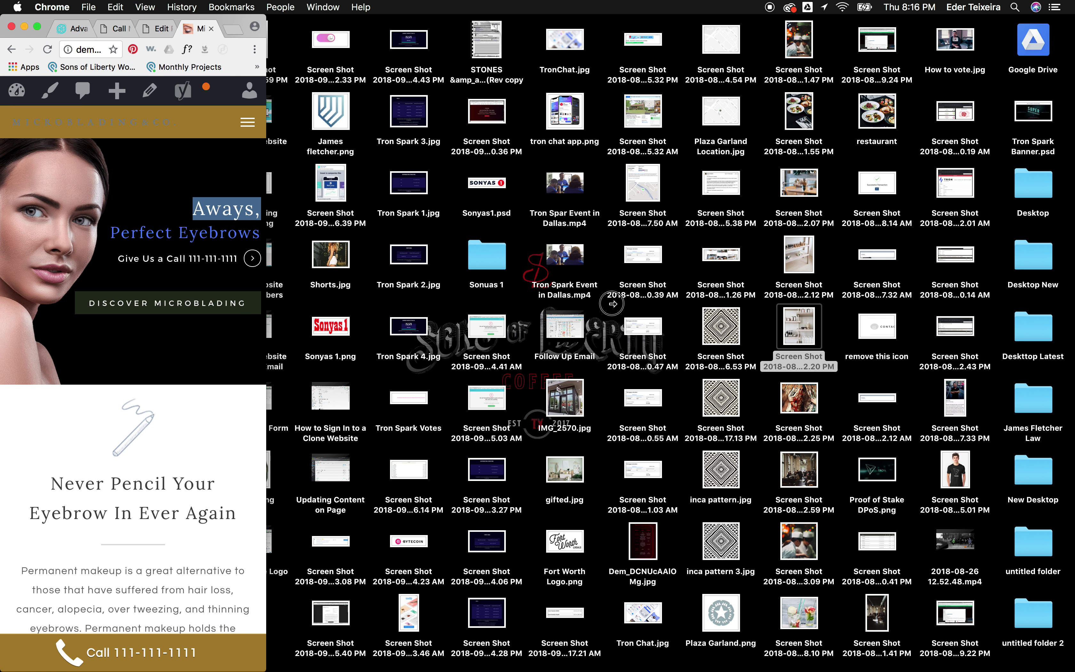
drag(258, 305, 1072, 394)
Step: Set the text color of the "Perfect Eyebrows" heading in the faded full-width hero column to the copied gold and save the heading settings
click(428, 31)
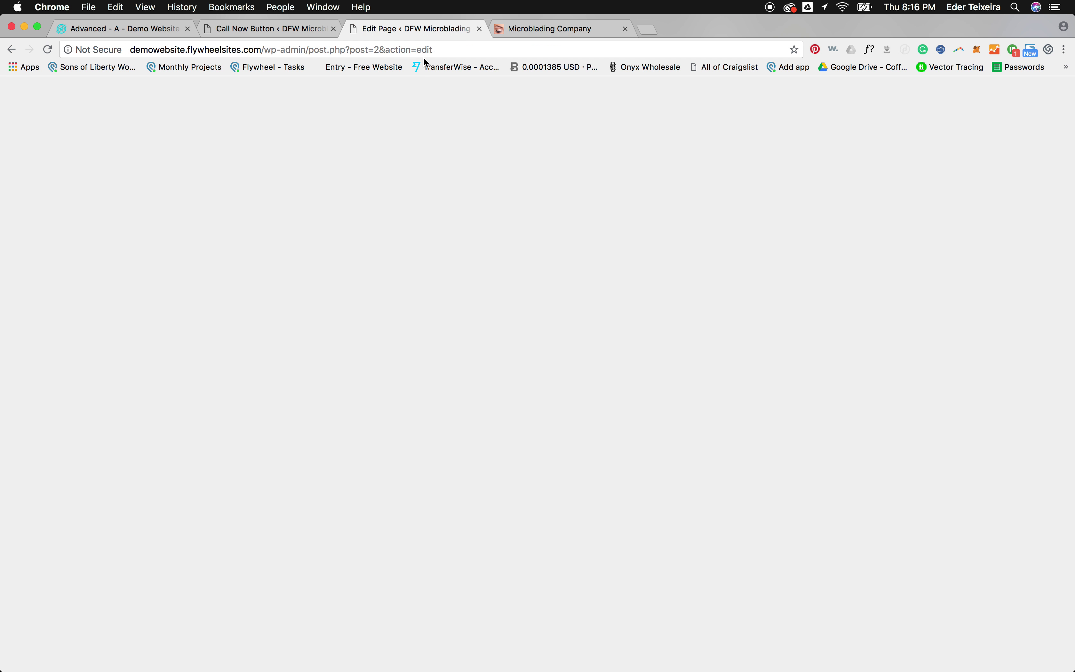
scroll(385, 345, down, 3)
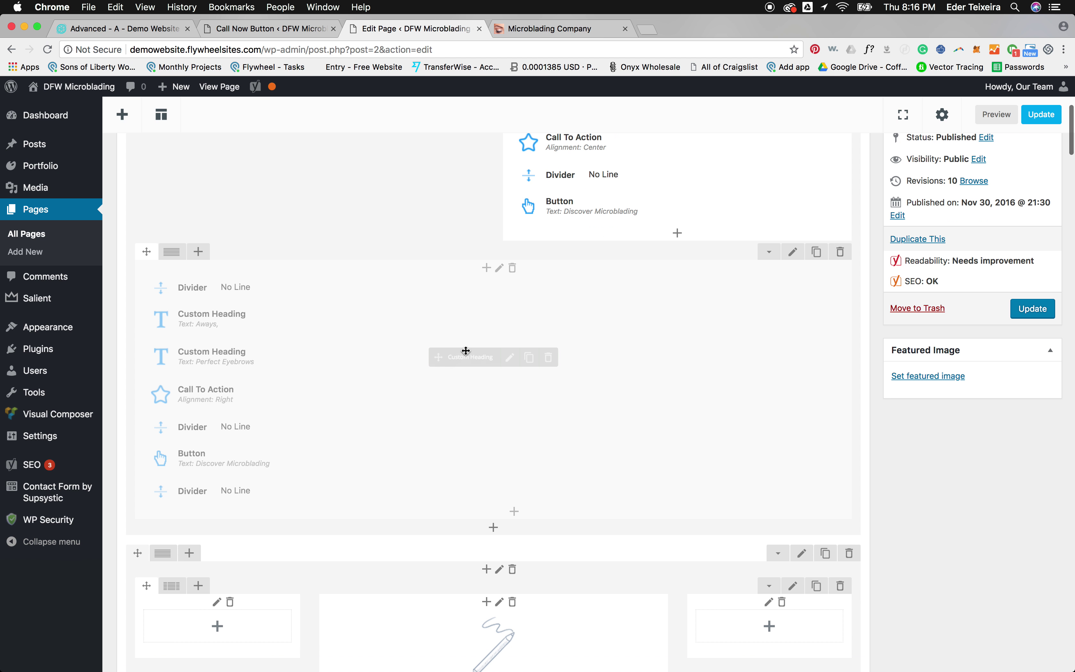
click(502, 360)
scroll(330, 274, down, 5)
scroll(330, 274, down, 2)
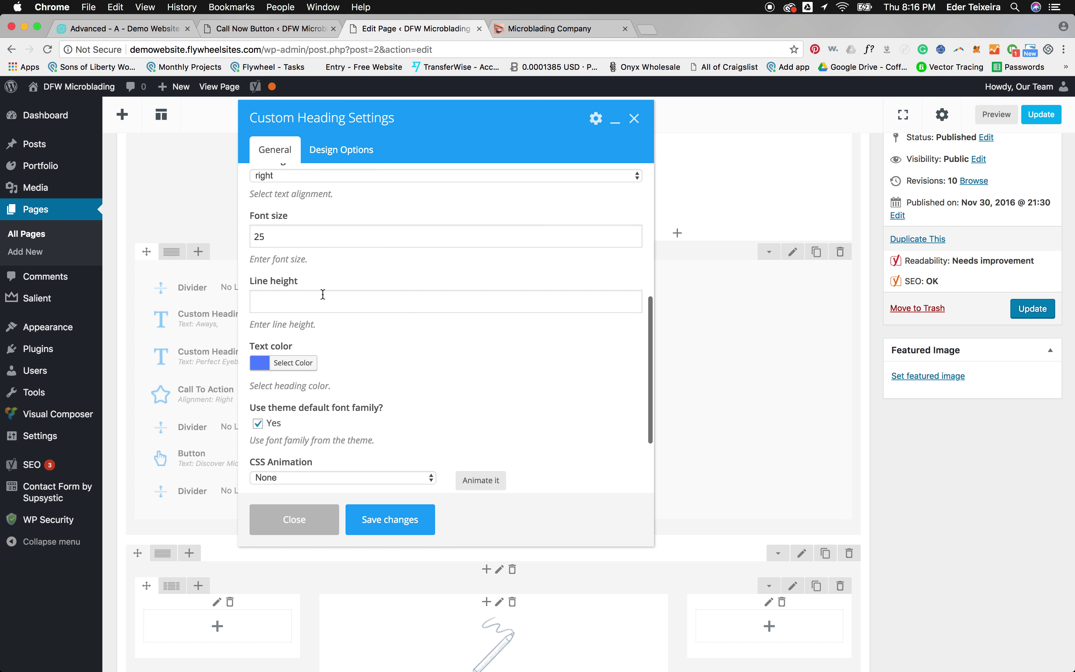
click(291, 362)
triple_click(340, 362)
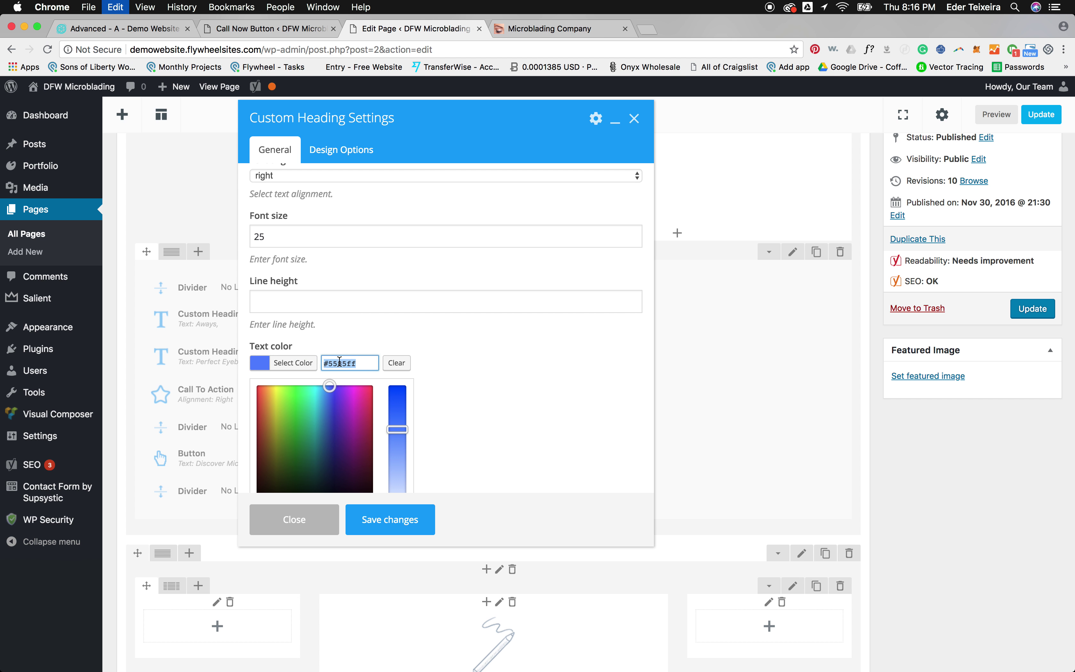
key(super+v)
click(391, 529)
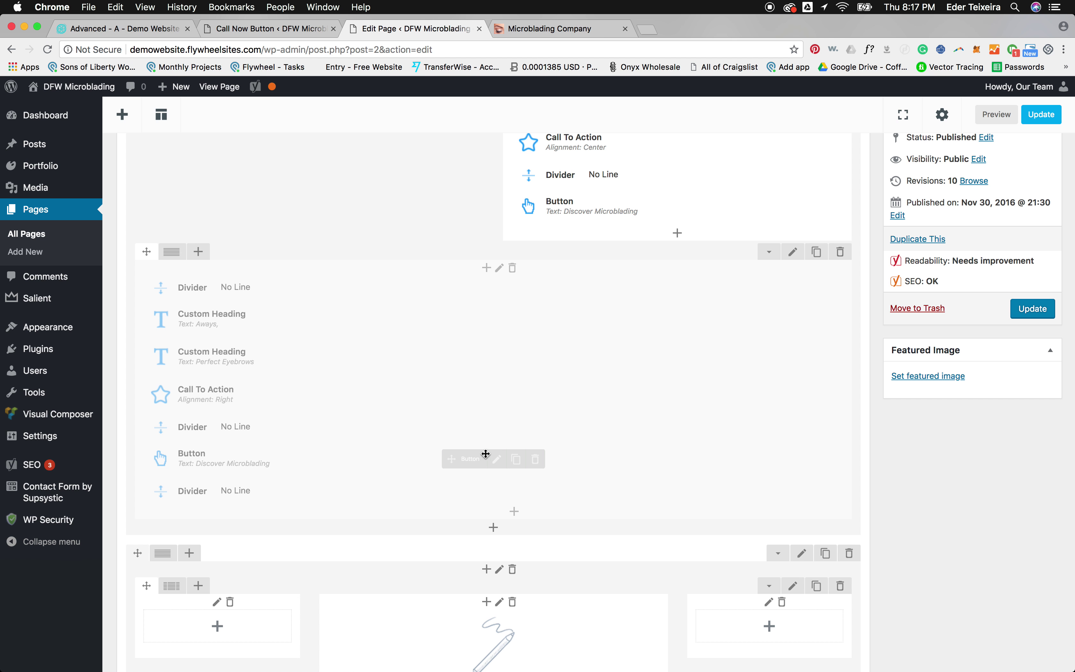
Step: Set the color override of the "Discover Microblading" button in the faded full-width hero column to red #dd3333 and save
click(497, 458)
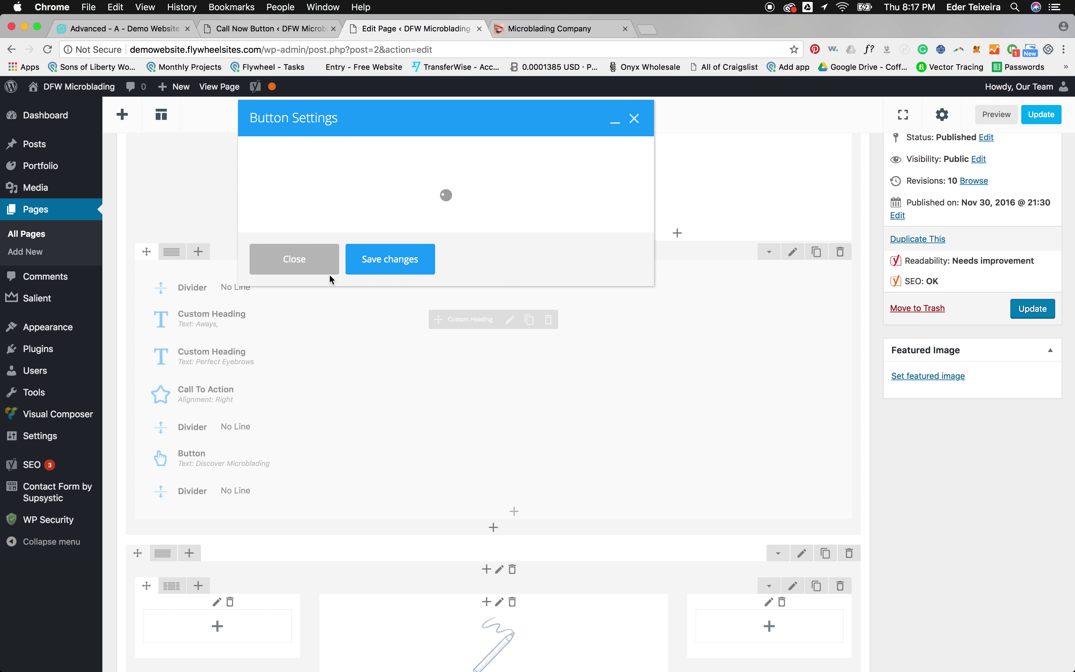
scroll(297, 358, down, 6)
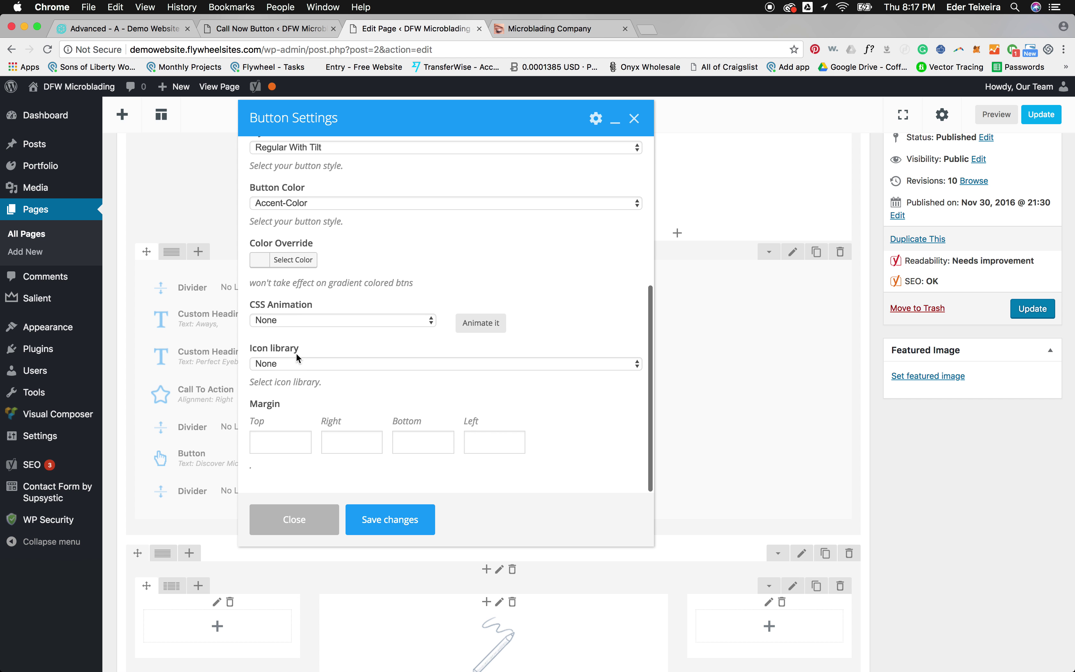
click(292, 260)
scroll(311, 311, down, 2)
click(292, 309)
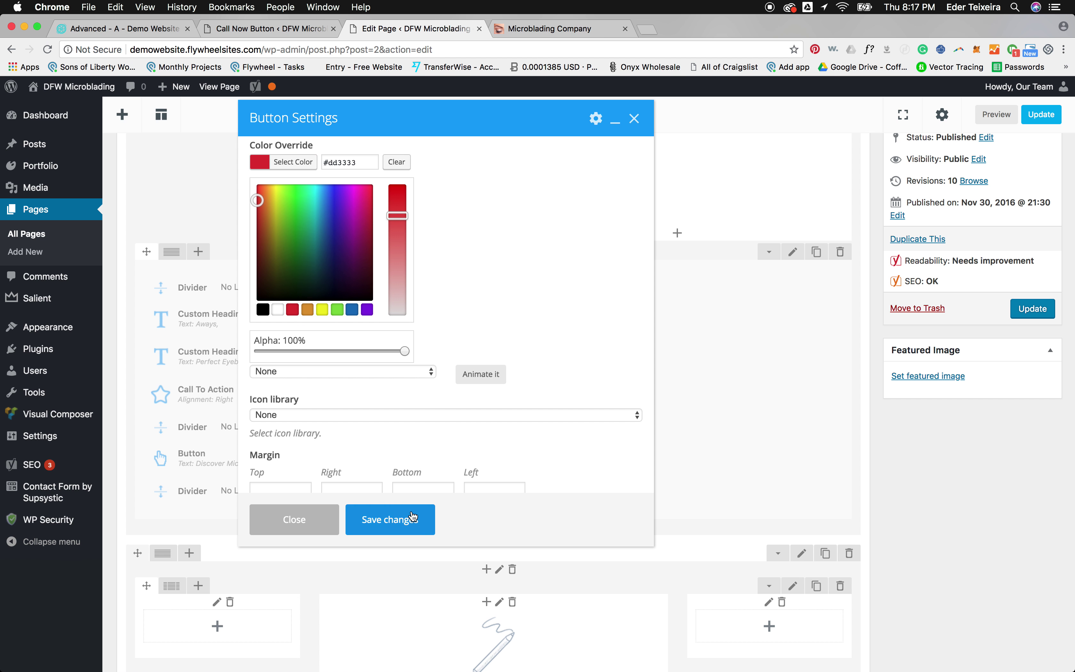
click(411, 518)
Step: Preview the page, narrow the browser window to check the mobile hero's heading and button colors, and restore the full width
scroll(932, 186, up, 3)
click(1005, 124)
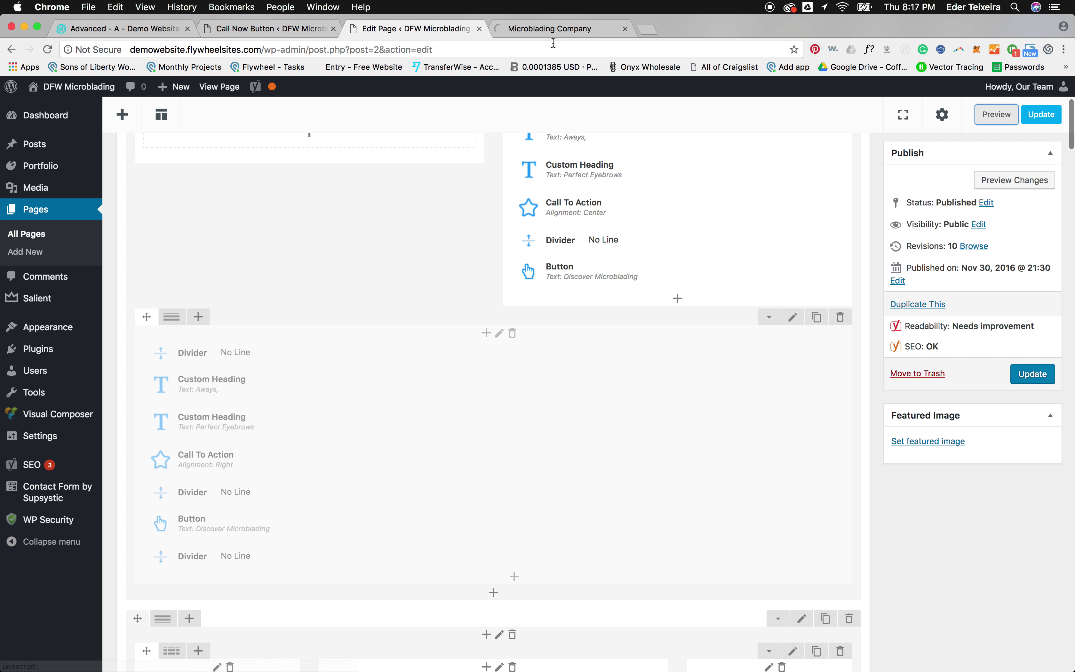
key(ctrl+alt+Left)
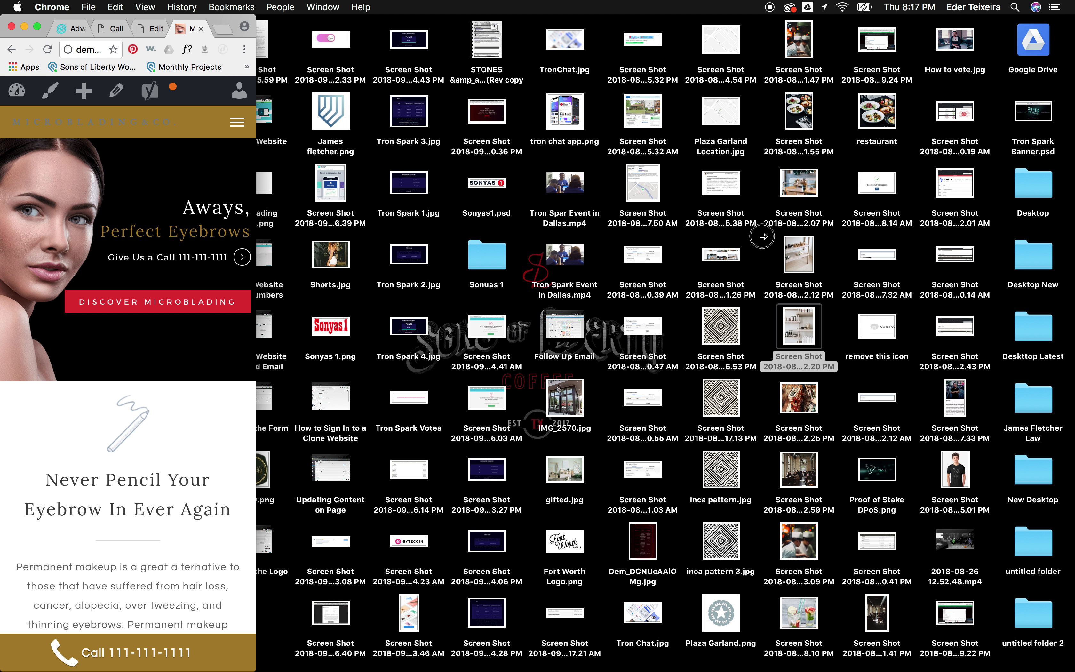
key(ctrl+alt+Return)
Step: Examine the "What Is Eyebrow Microblading?" section in the preview and find the matching rows in the page editor
scroll(839, 284, down, 20)
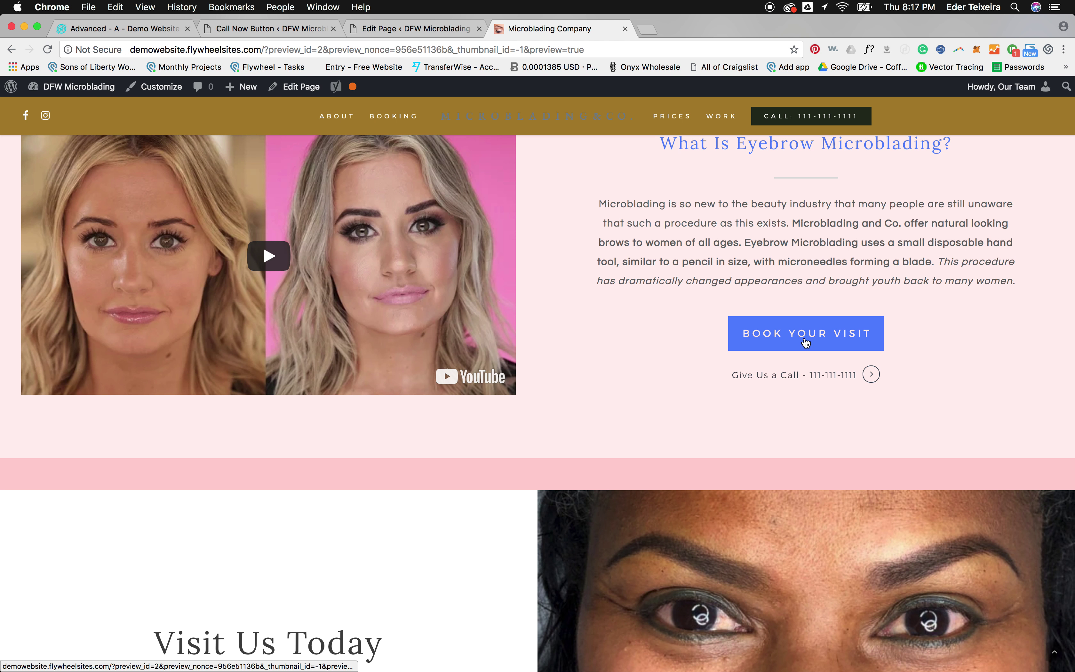
scroll(755, 302, up, 3)
triple_click(692, 253)
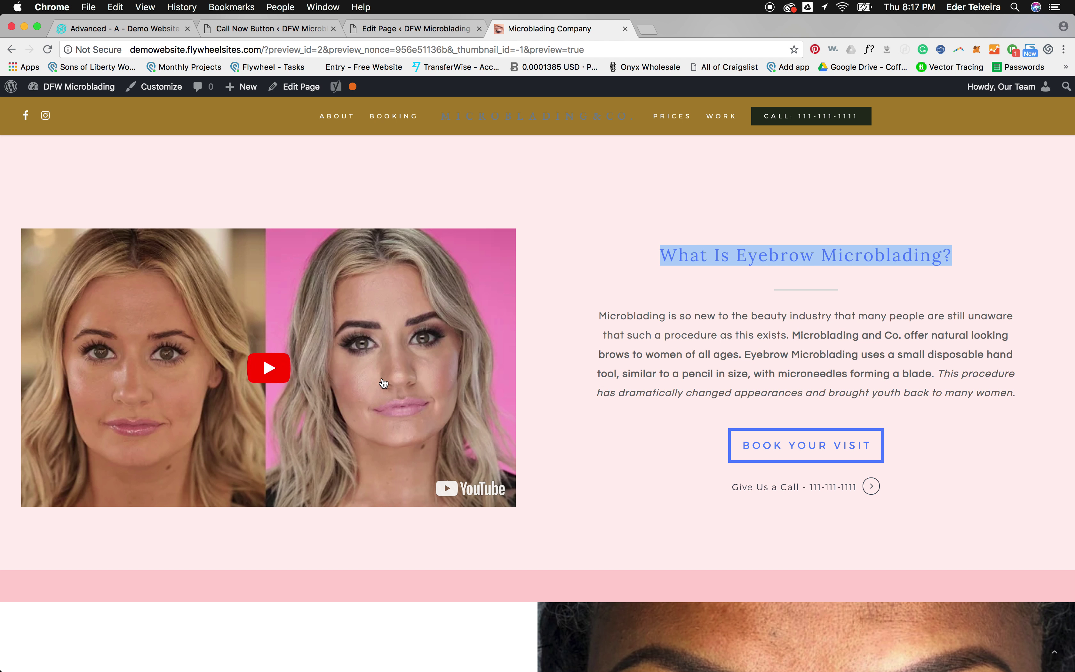
scroll(692, 252, down, 5)
click(413, 28)
scroll(444, 354, down, 15)
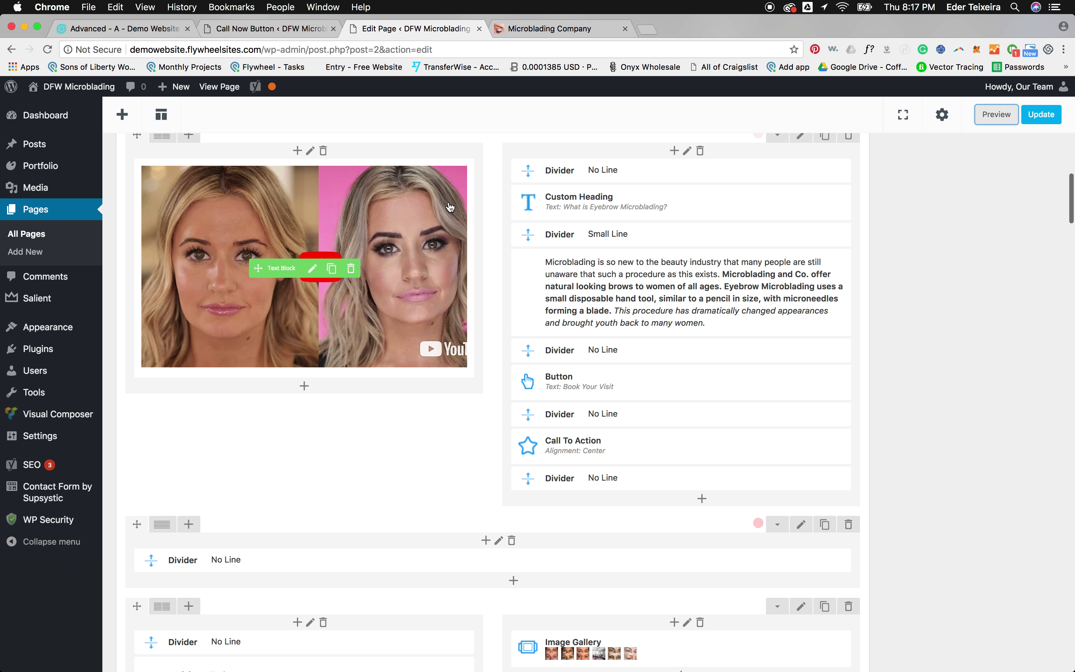
click(550, 28)
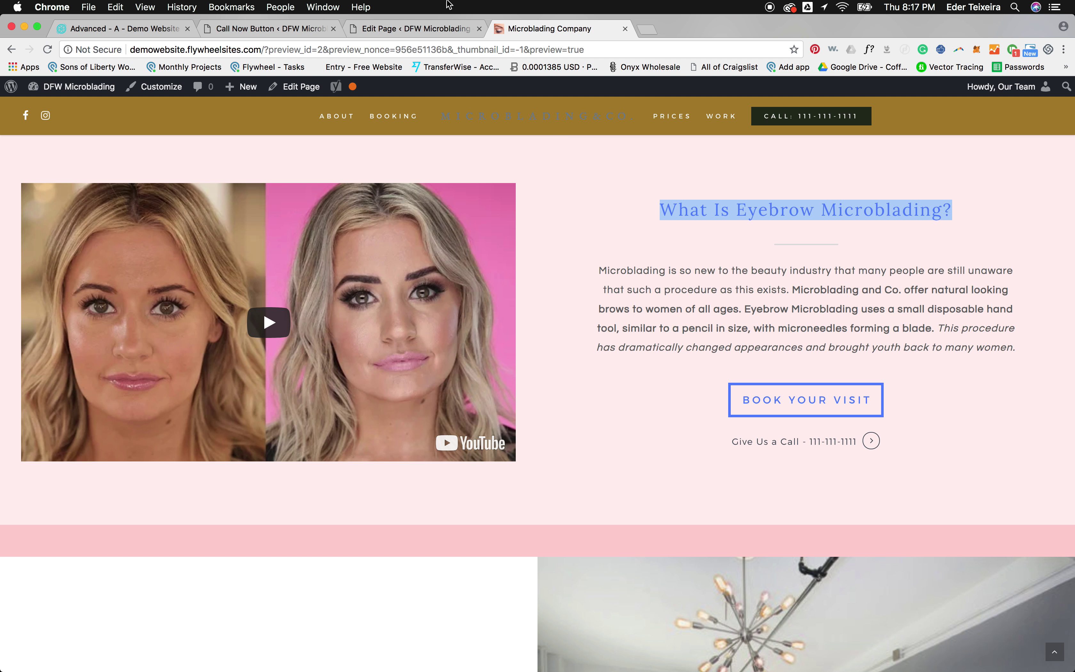
click(426, 29)
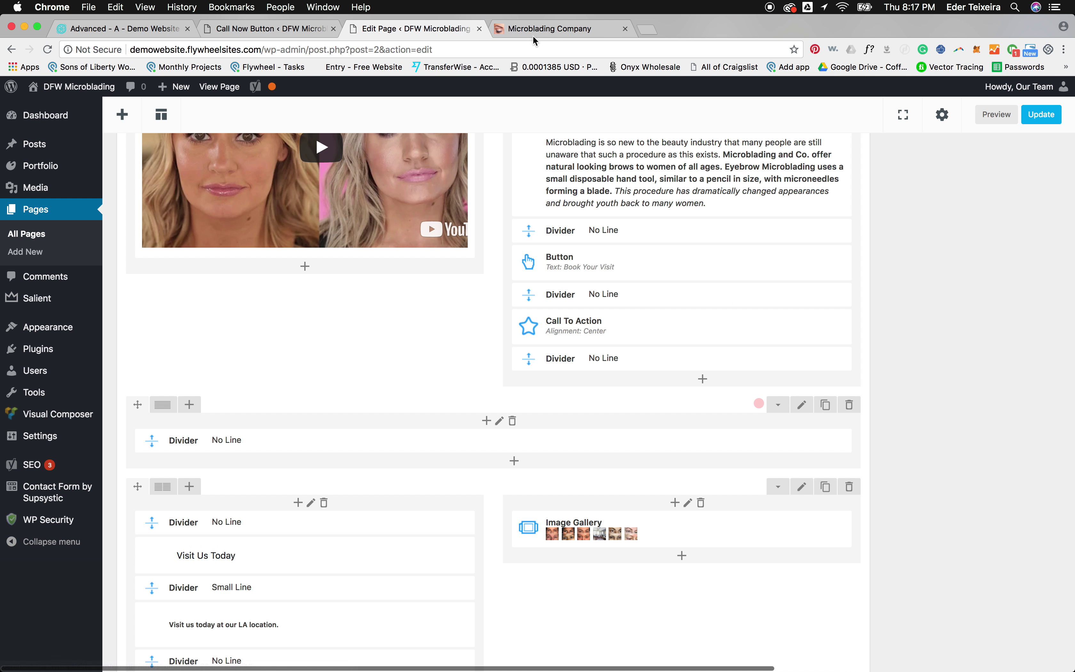
Step: Set the background color of the divider row below the "What Is Eyebrow Microblading?" section to red #dd3333 and save the row
click(802, 406)
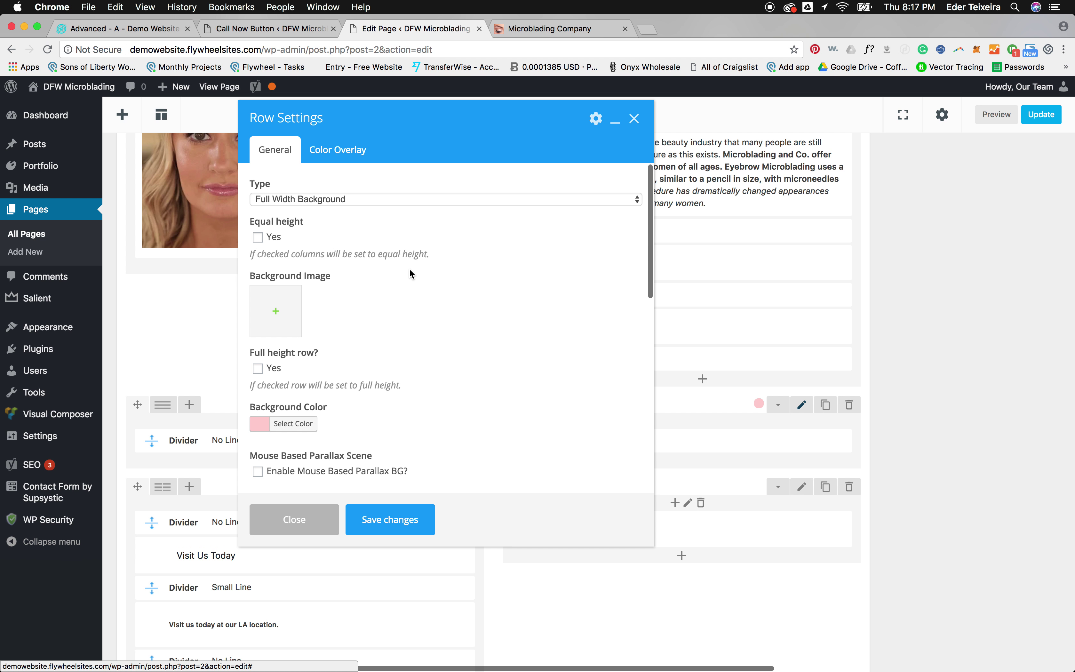
click(291, 422)
scroll(302, 434, down, 3)
click(292, 421)
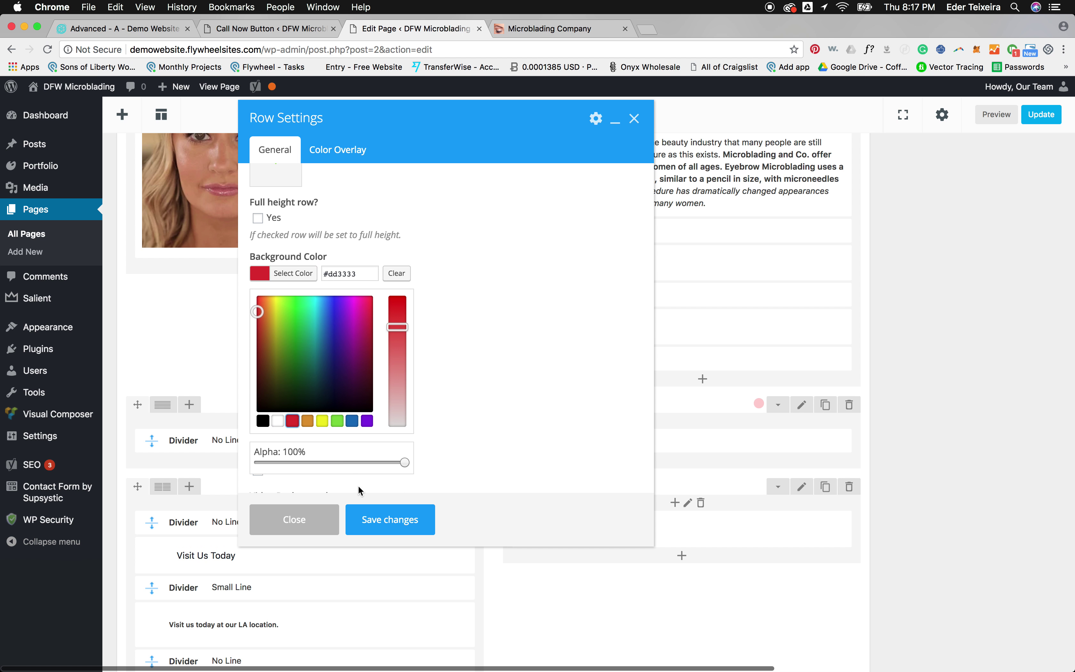
click(390, 519)
Step: Preview the changed page and examine the gradient background around the Easy Booking form
click(997, 114)
click(540, 30)
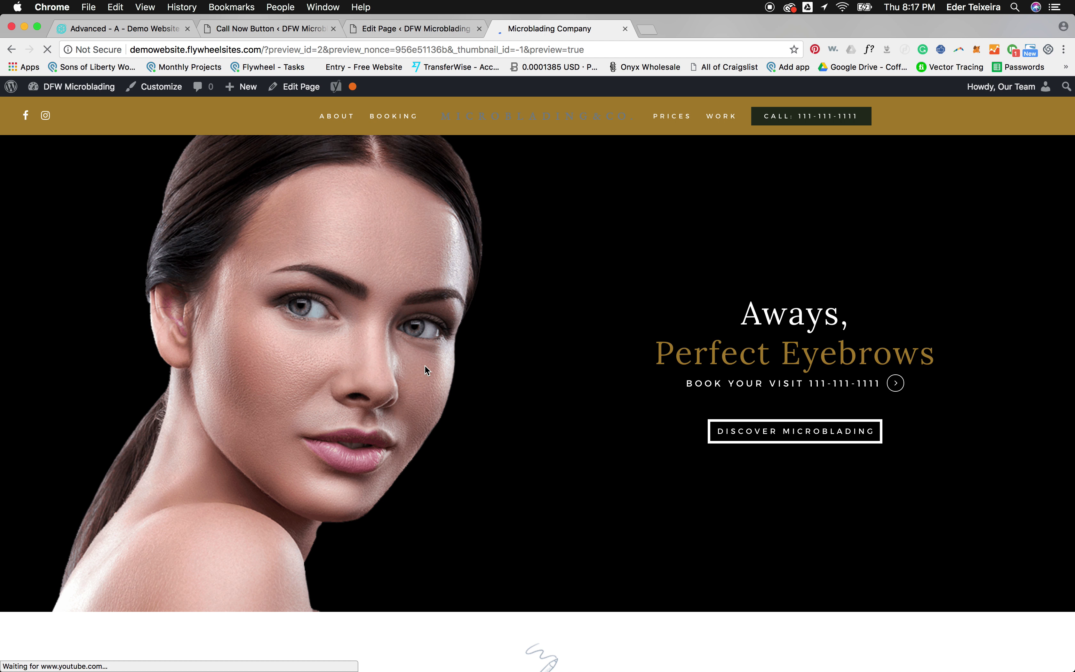
scroll(487, 361, down, 15)
scroll(487, 362, down, 10)
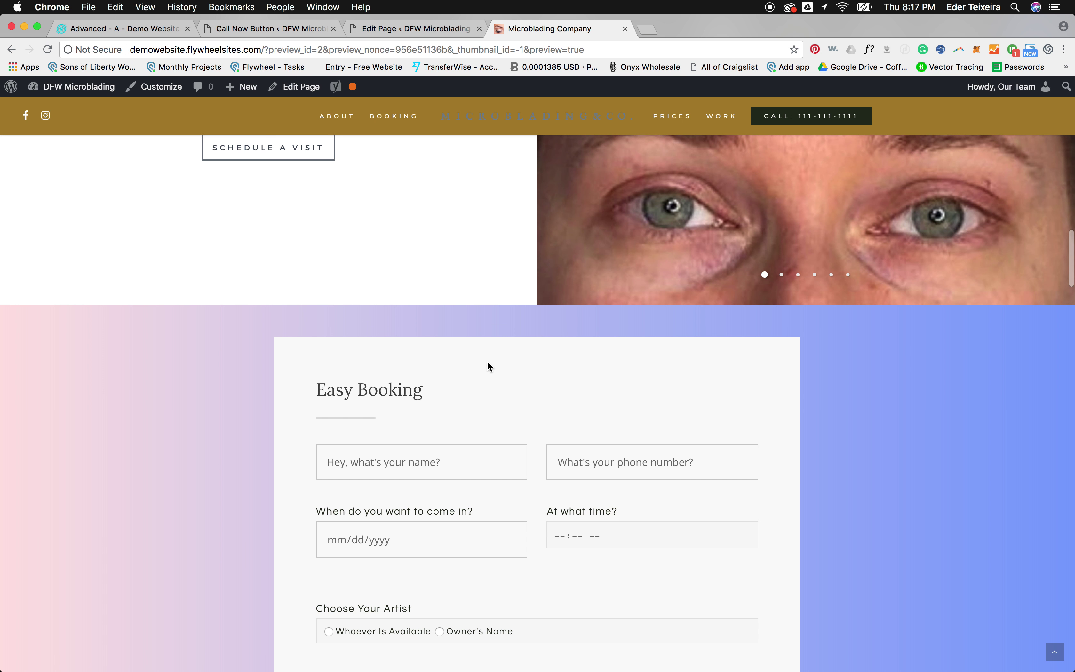
scroll(356, 325, up, 5)
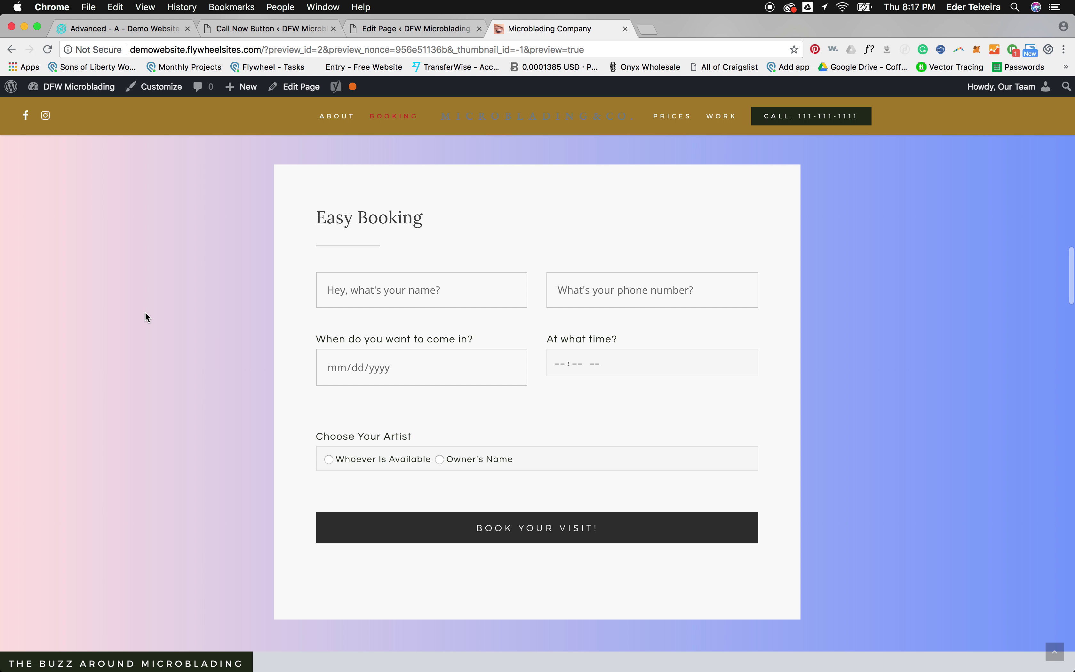
scroll(145, 314, up, 3)
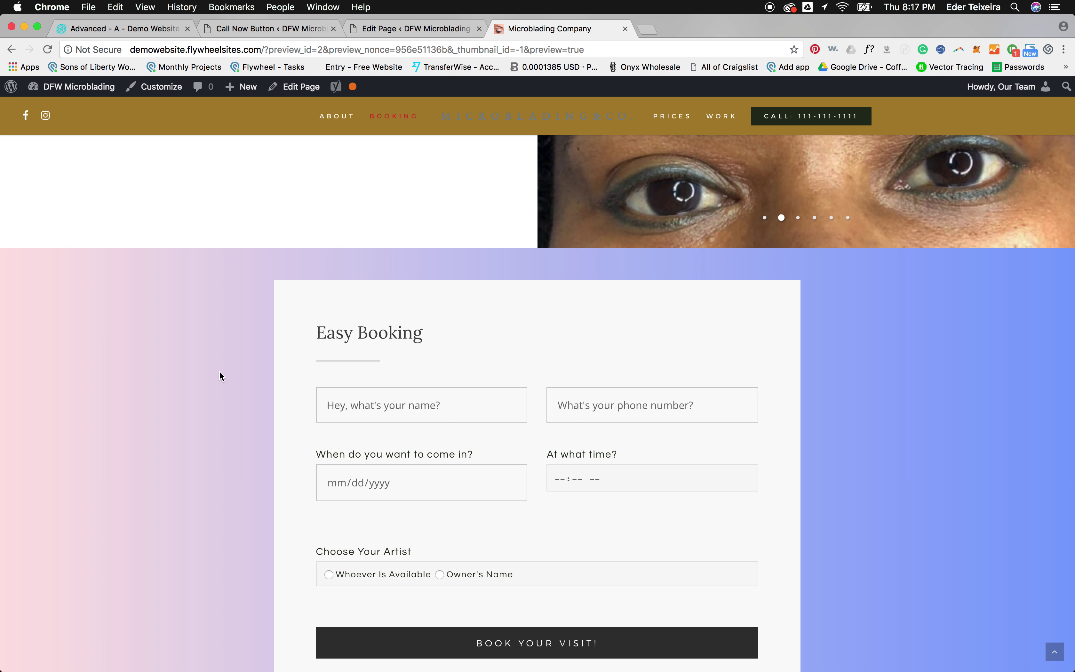
Step: Compare the previewed booking section with the page editor to find the row containing the Easy Booking form
click(373, 29)
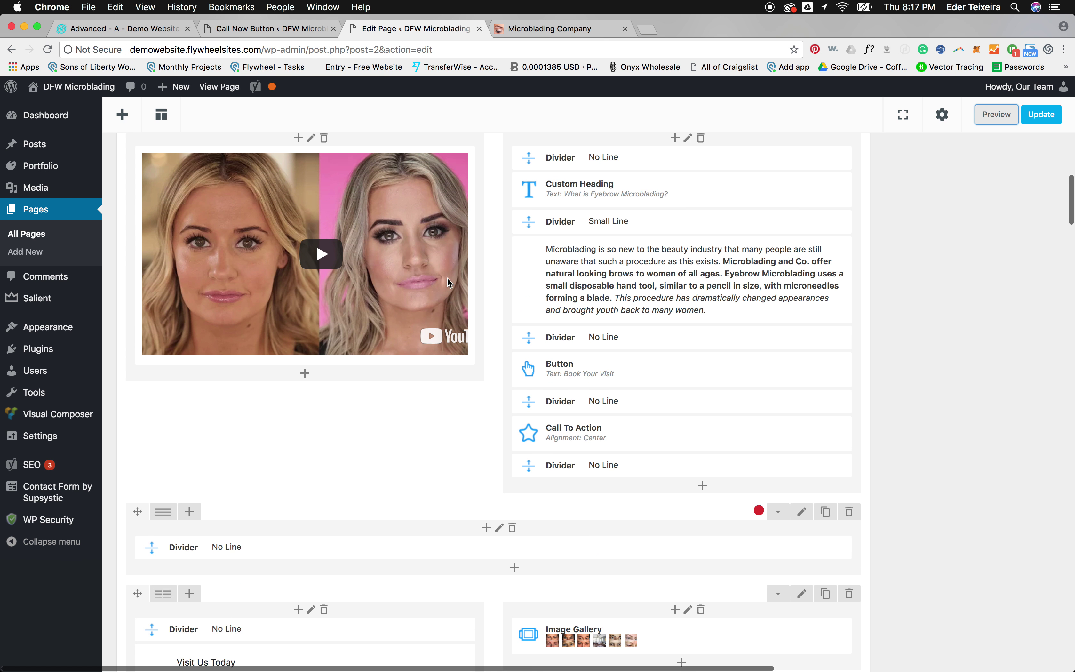
scroll(447, 278, down, 8)
click(547, 27)
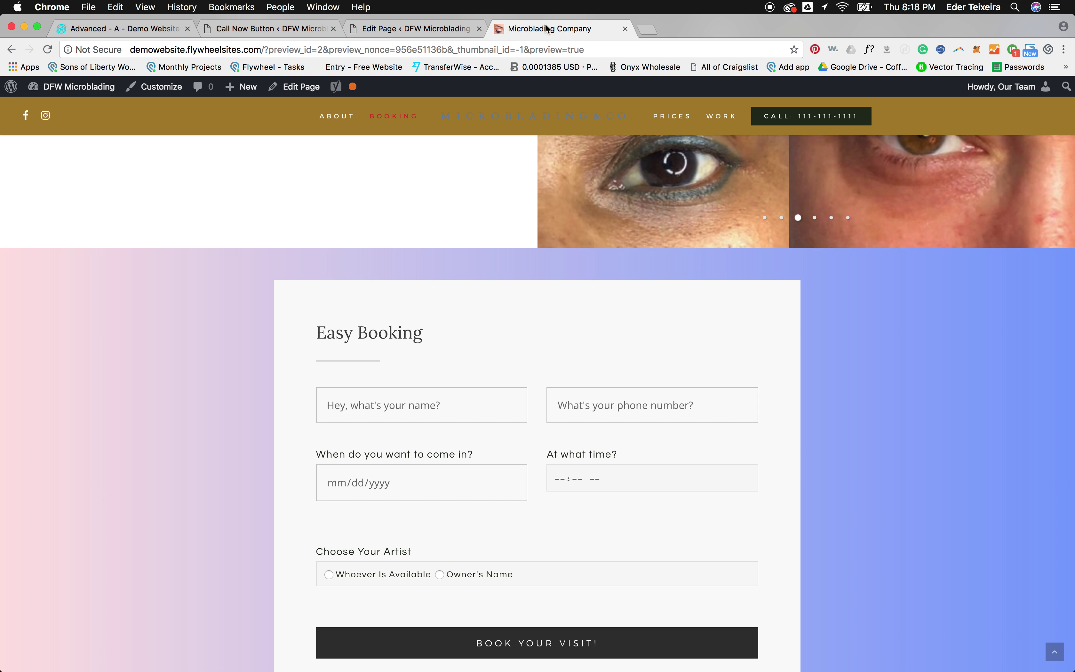
click(415, 27)
scroll(466, 363, down, 8)
scroll(466, 363, up, 4)
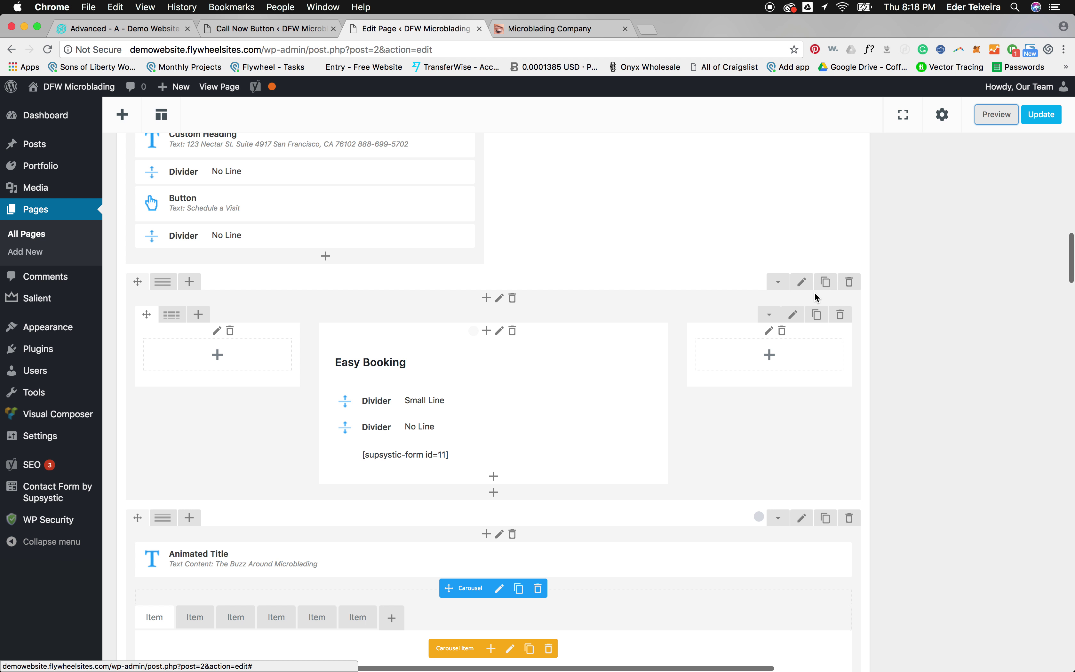
Step: Open the Easy Booking row's settings and check its general options for the source of the gradient background
click(801, 283)
scroll(338, 351, down, 6)
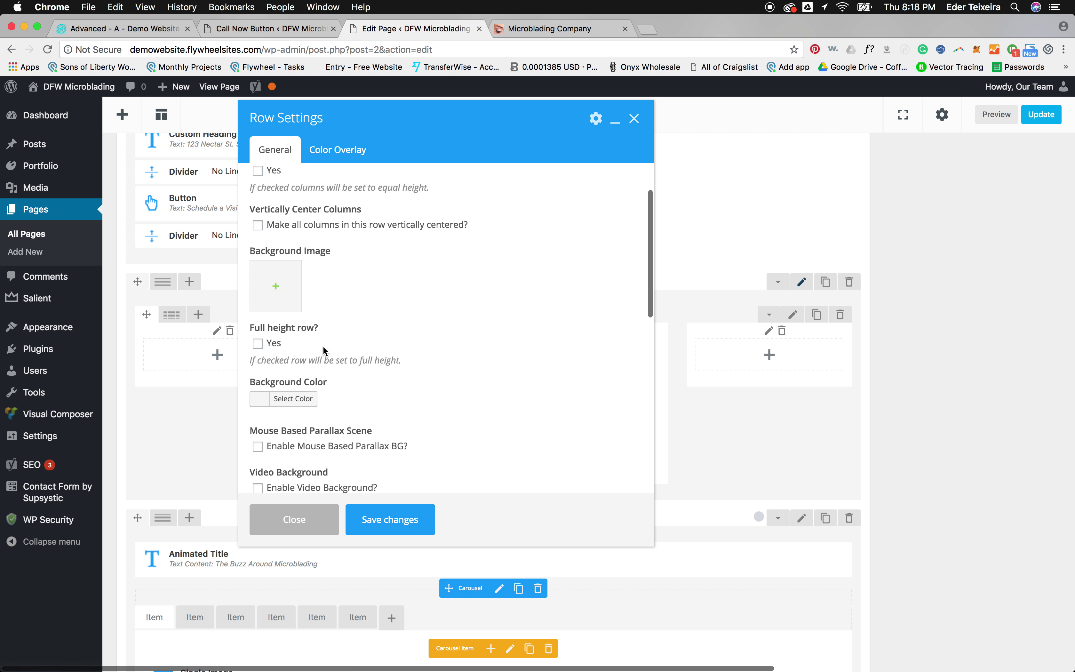
click(293, 263)
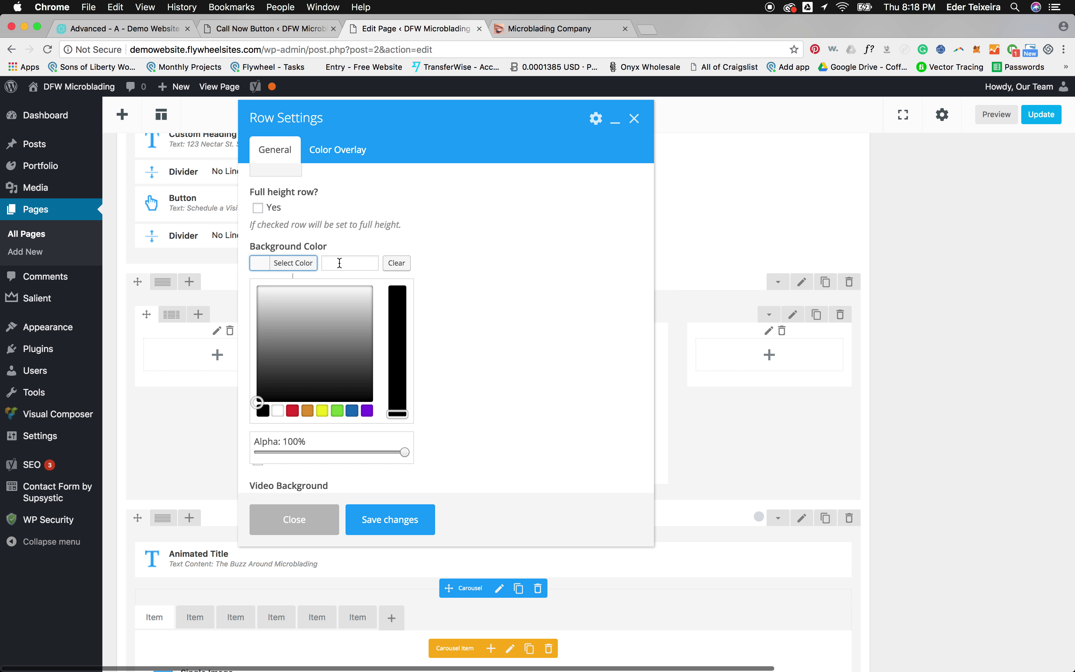
click(363, 209)
scroll(363, 209, down, 7)
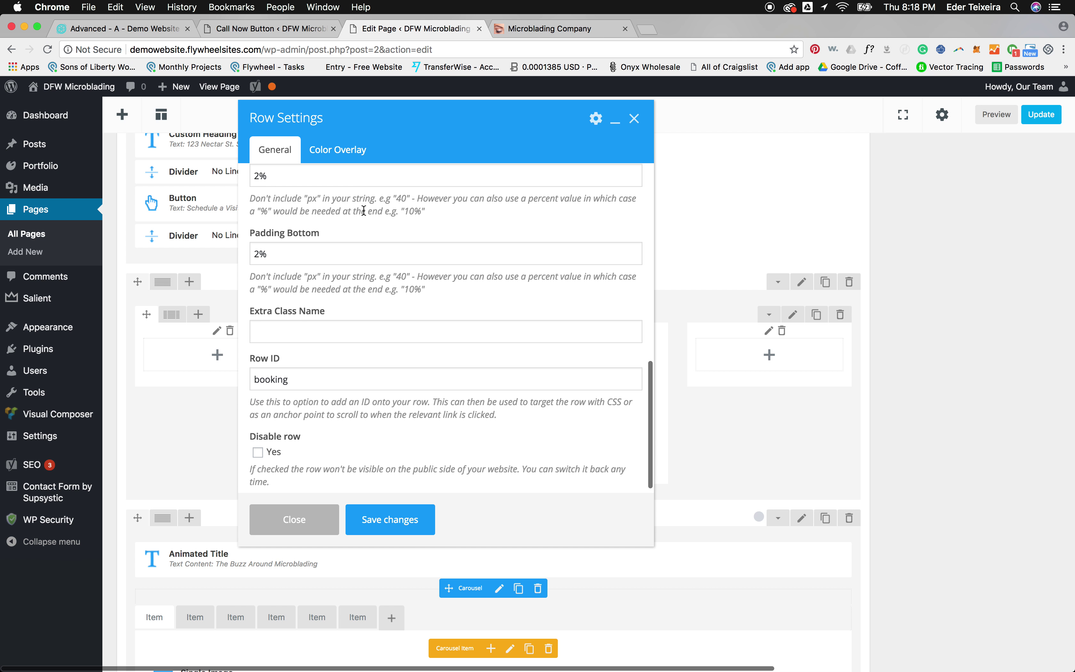
scroll(363, 210, up, 7)
scroll(362, 210, up, 5)
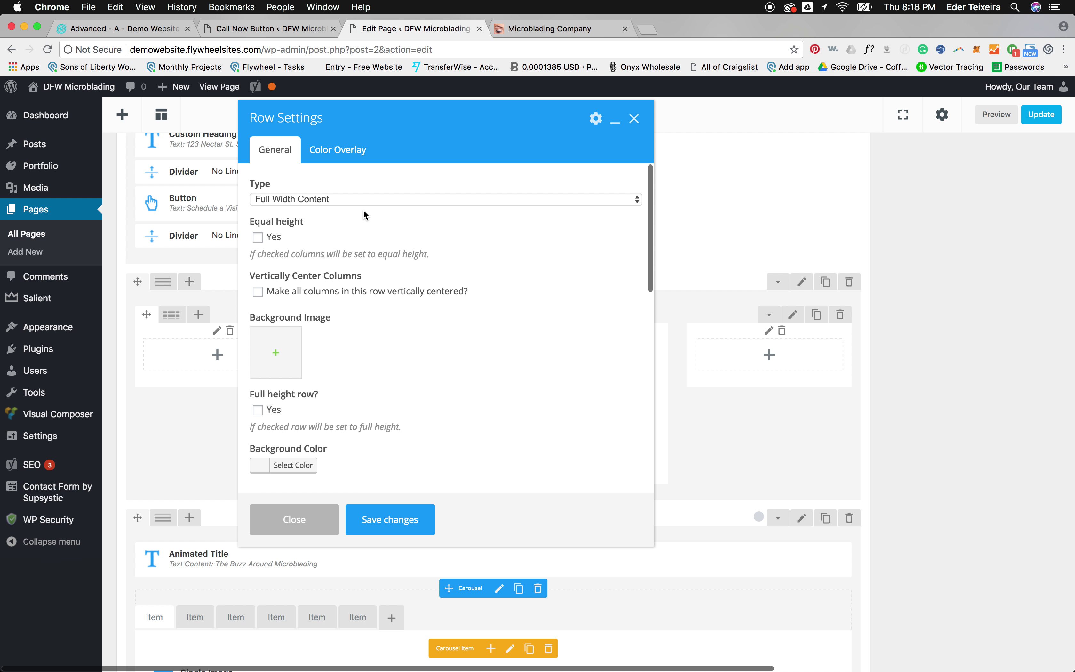
Step: Set the Easy Booking row's first color overlay to the logo's dark green, #212b1a
click(351, 151)
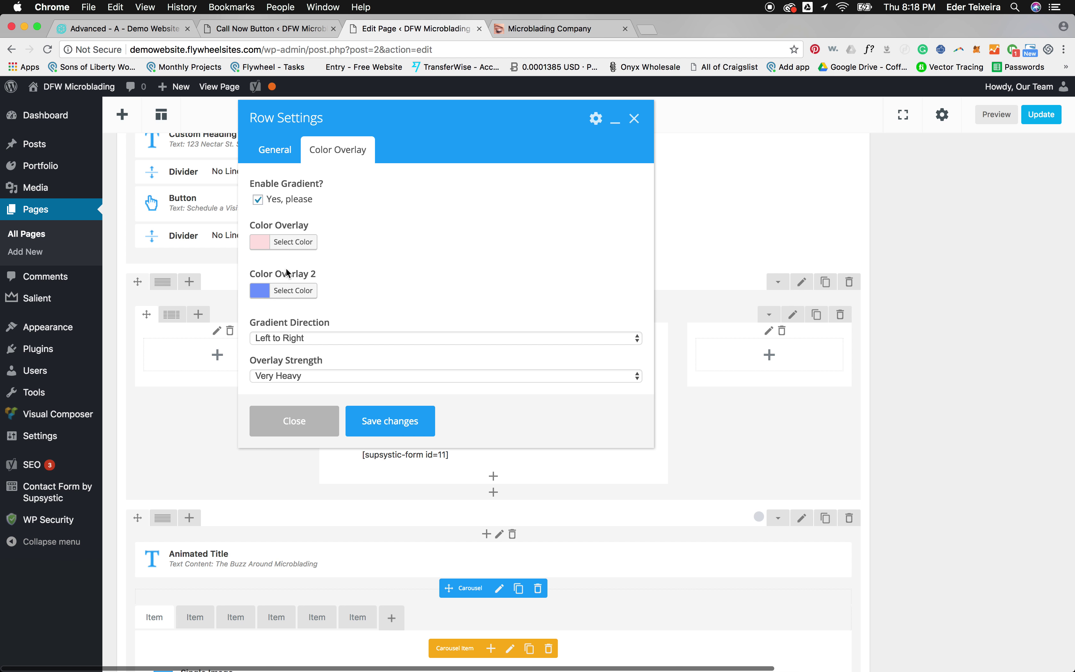
click(288, 246)
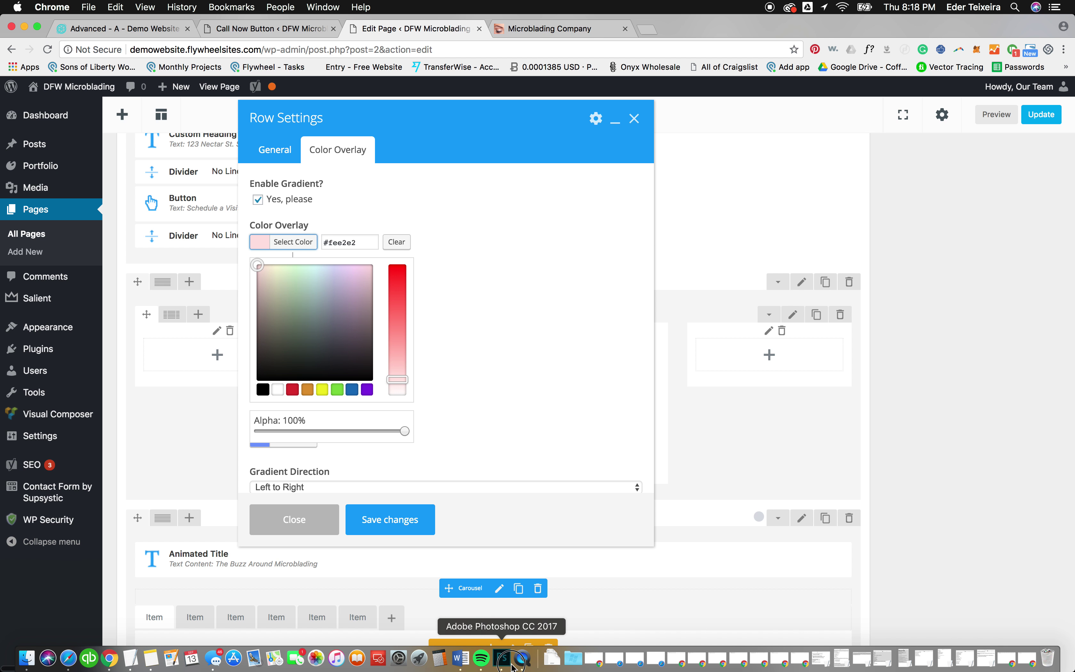
click(509, 660)
key(super+Tab)
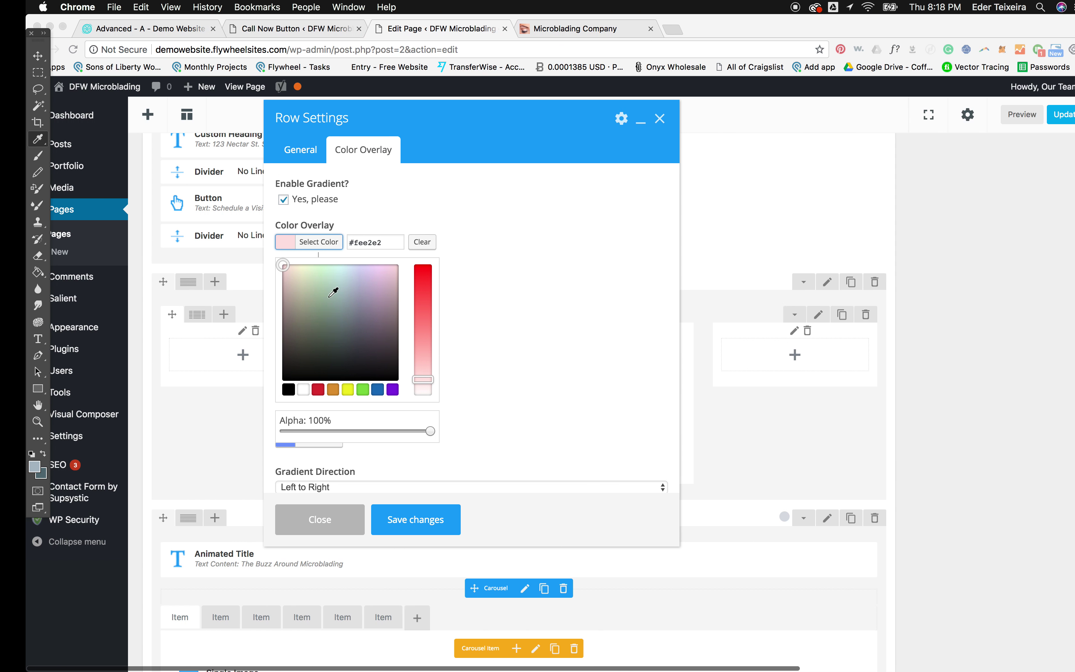
double_click(352, 242)
key(super+v)
key(Return)
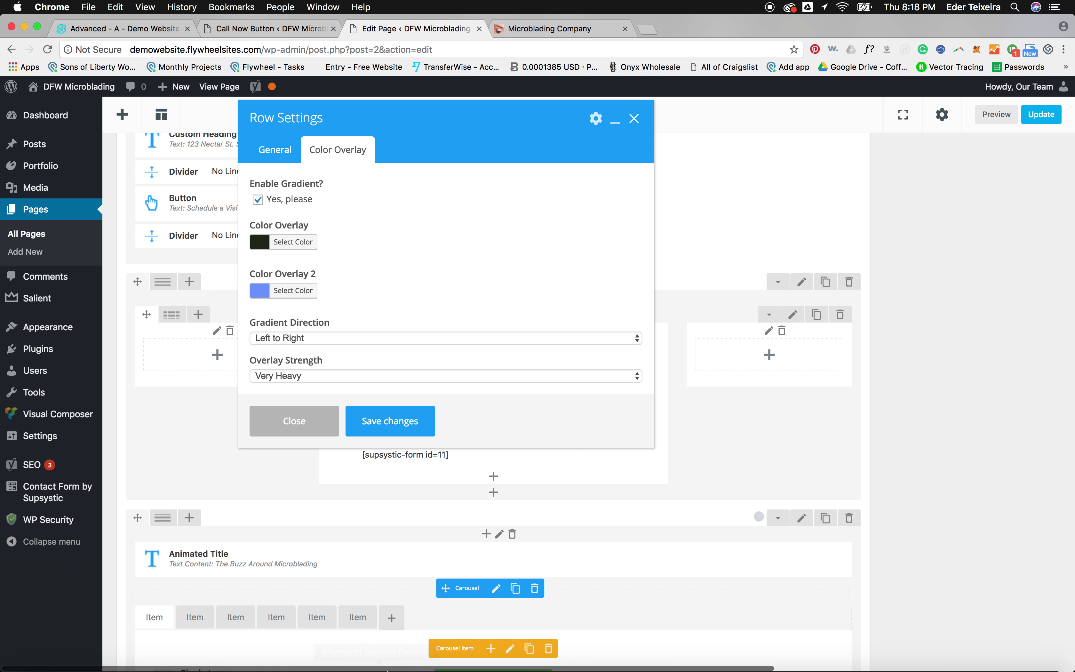
Step: Switch to Photoshop, sample the gold of the logo's "Beautiful" lettering, and return to the row settings in Chrome
click(502, 658)
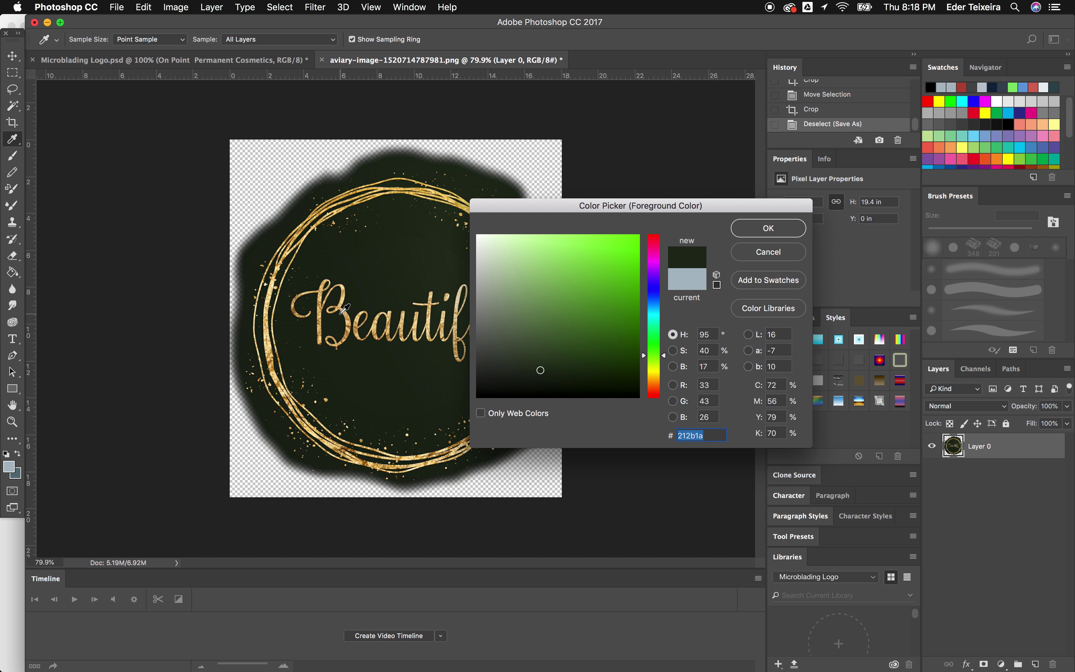
click(343, 302)
key(super+Tab)
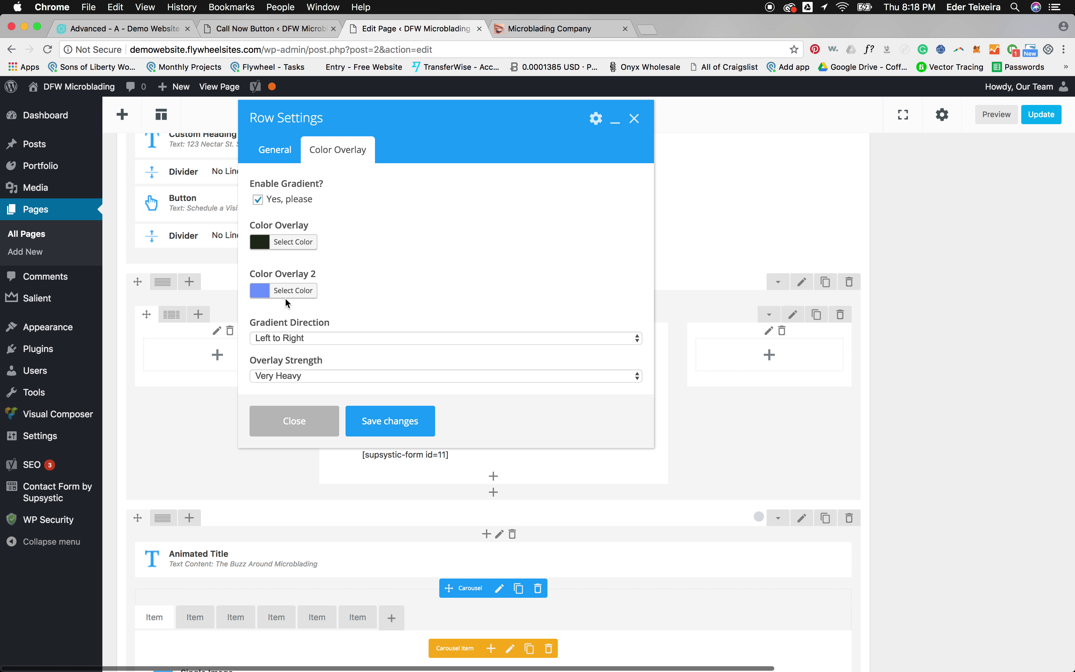
Step: Set the Easy Booking row's second color overlay to the sampled gold, save the row settings, and preview the page
click(293, 290)
click(307, 294)
click(342, 289)
key(super+v)
click(378, 516)
click(996, 114)
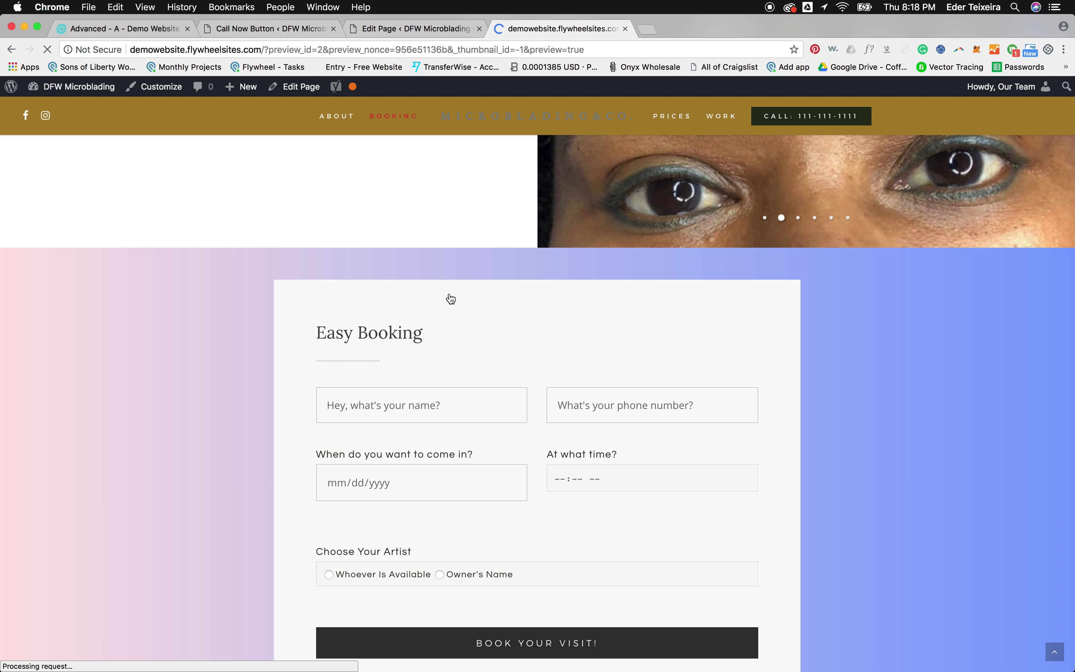
Step: Set the Easy Booking row's overlay strength to Solid, save the row settings, and preview the page
scroll(448, 298, down, 10)
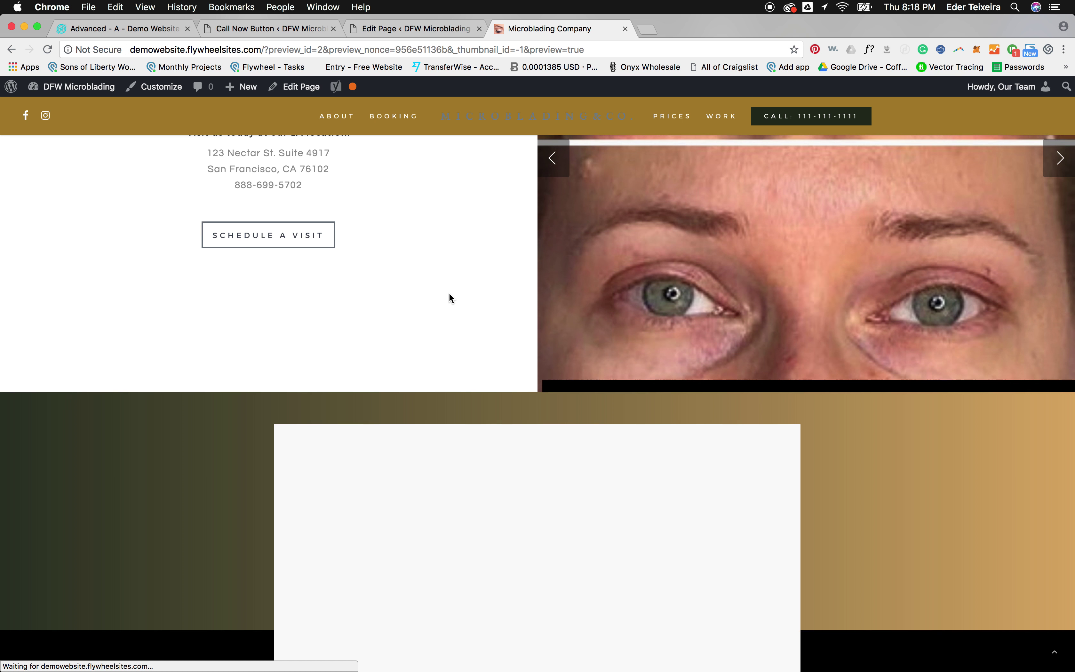
scroll(448, 293, up, 3)
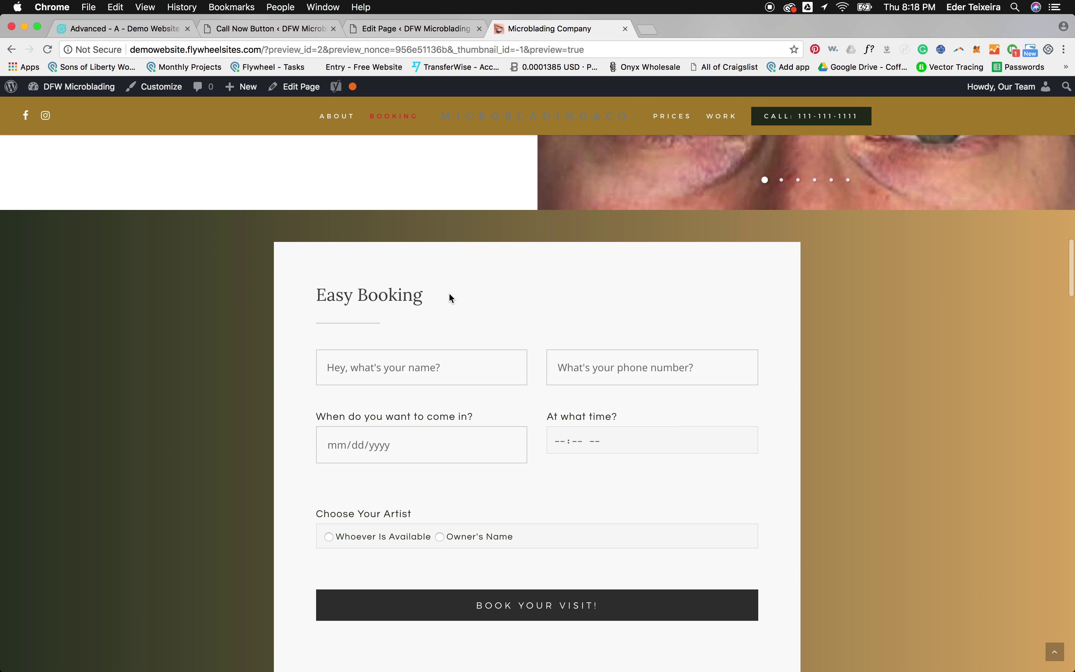
click(423, 29)
click(802, 282)
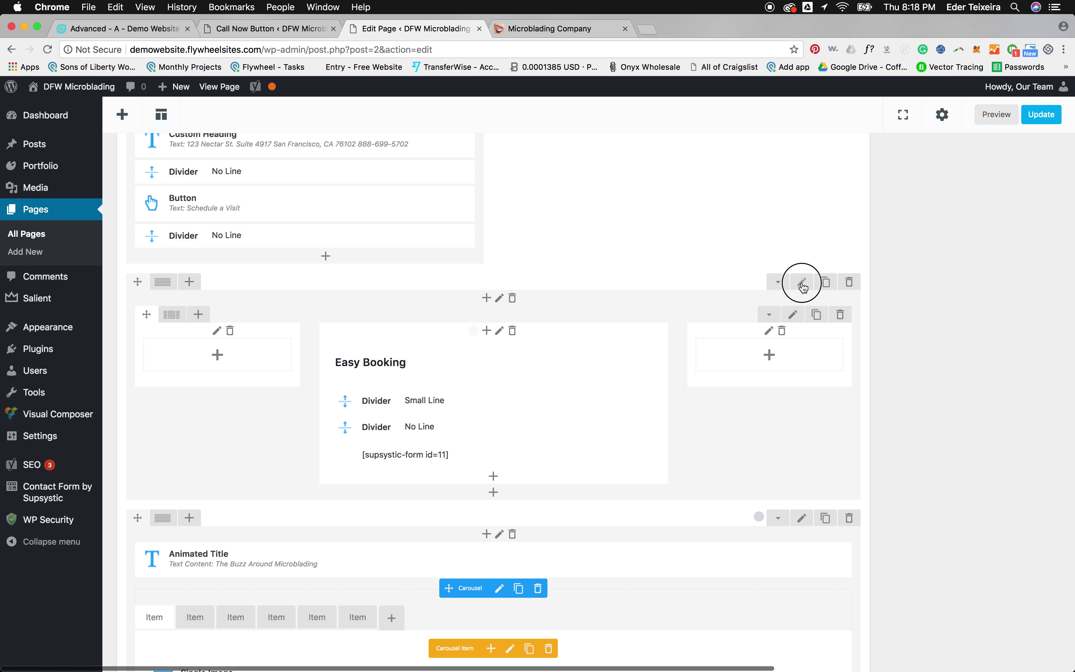
click(357, 149)
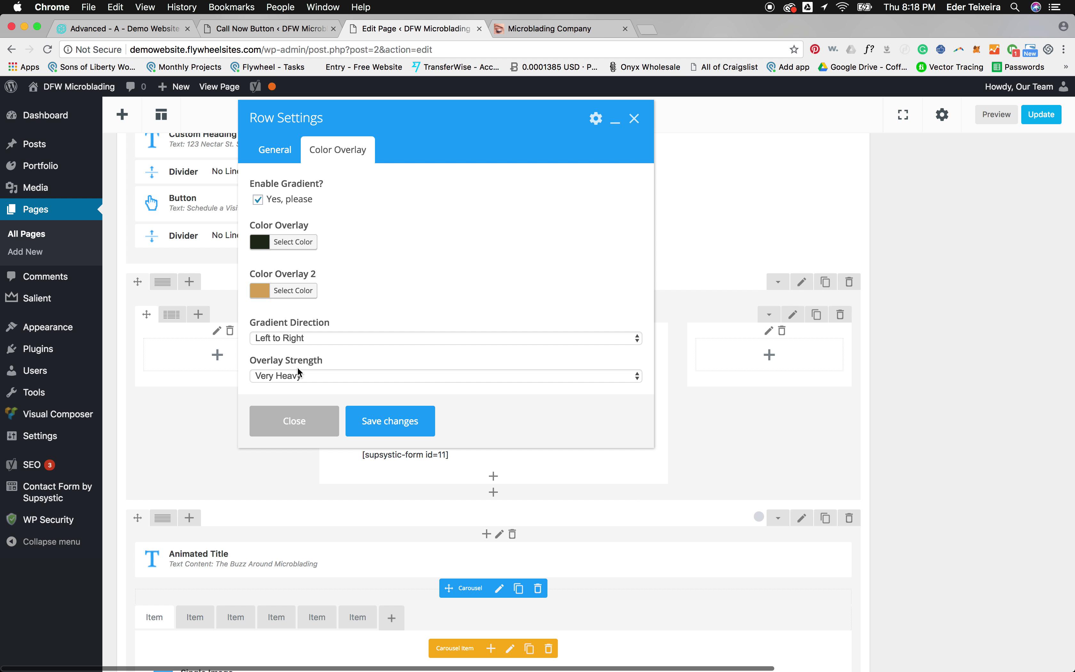
click(288, 379)
click(289, 387)
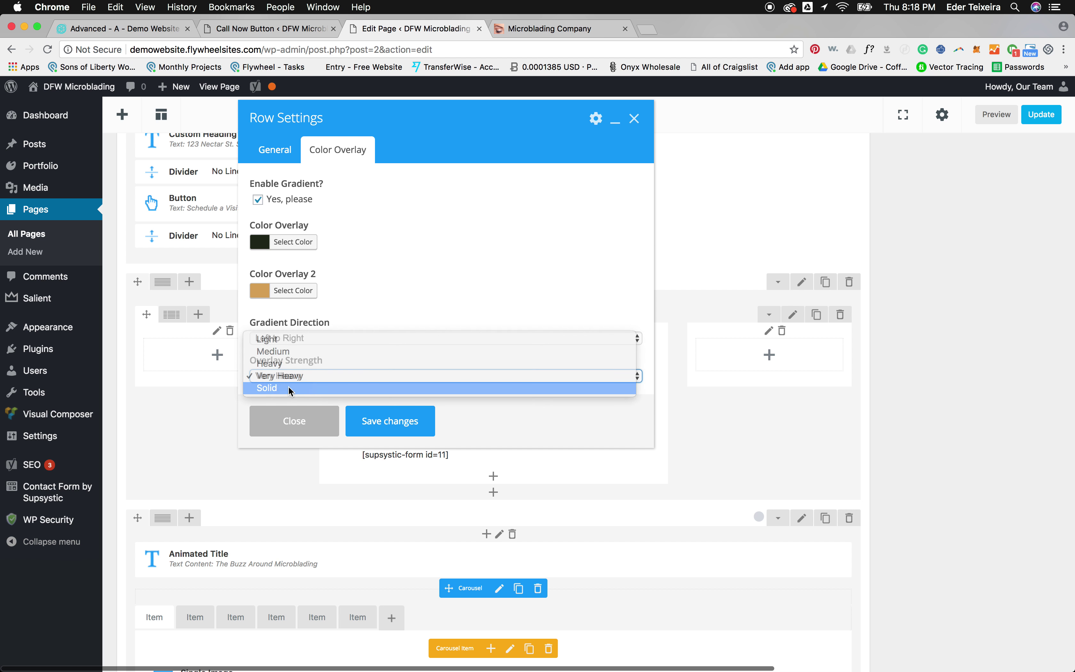
click(381, 434)
click(989, 109)
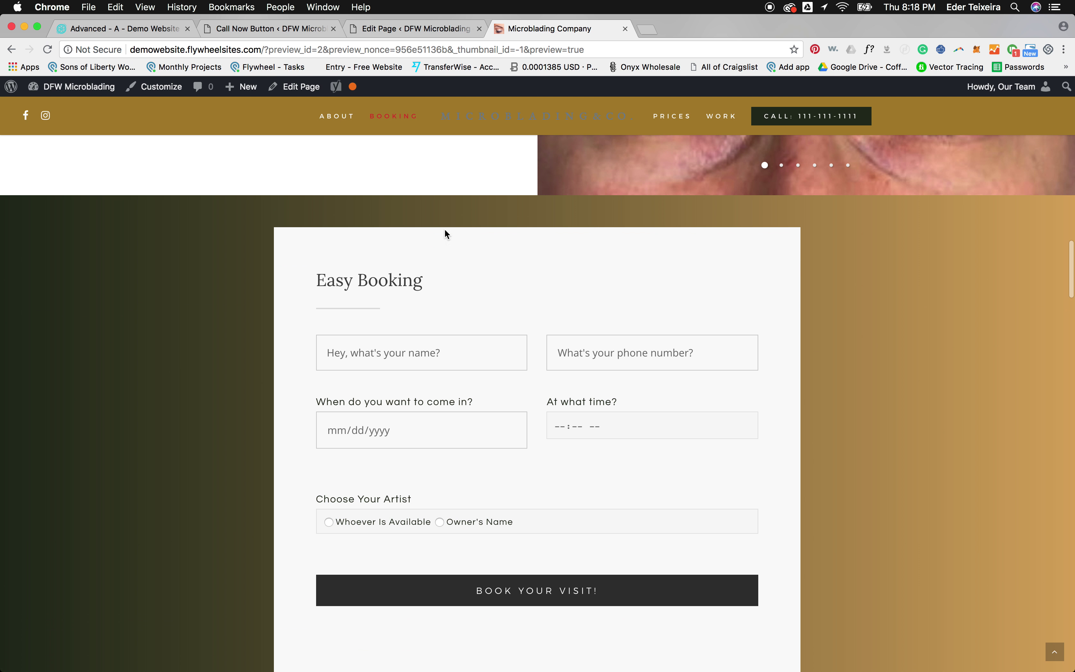
Step: Change the Easy Booking row's second color overlay to a lighter green, #346835, and save the row settings
click(389, 30)
click(803, 281)
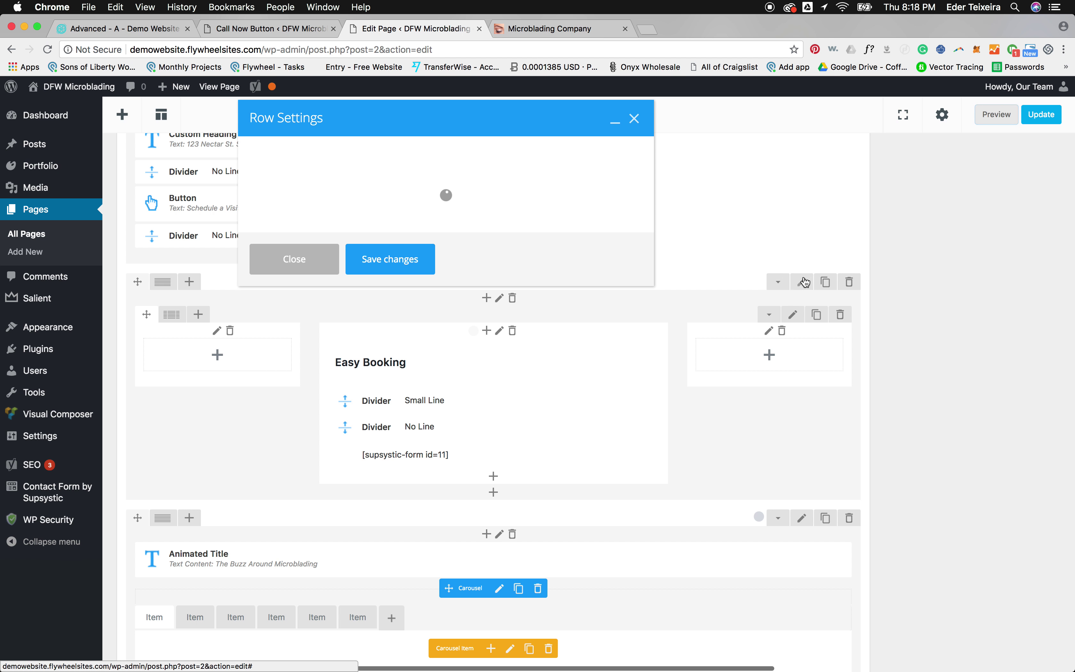
click(338, 149)
click(296, 241)
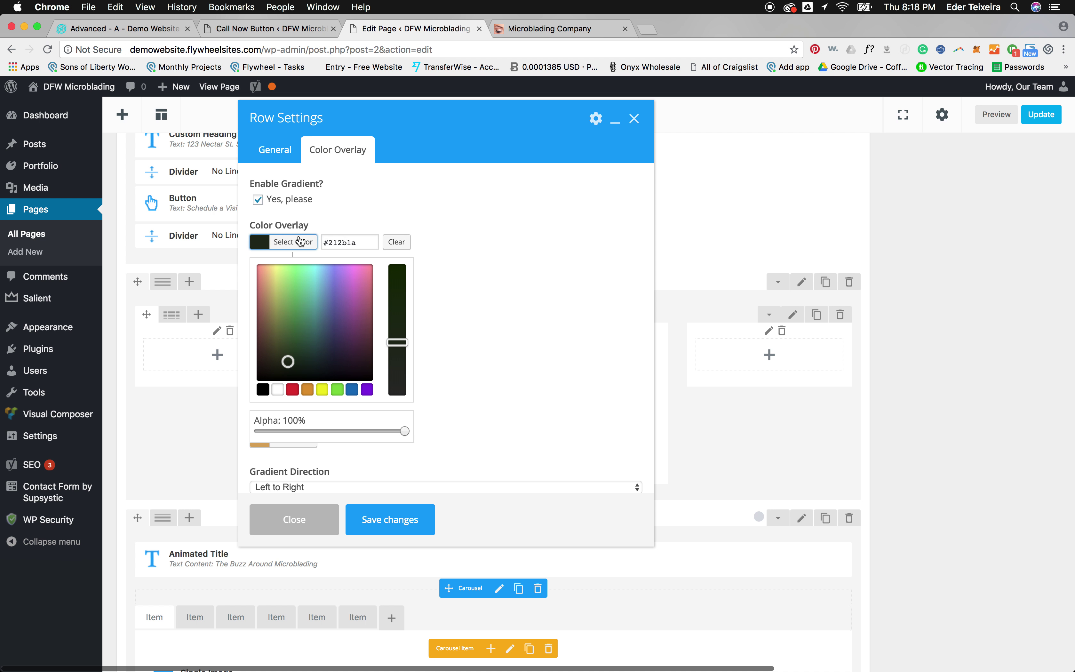
click(329, 209)
click(293, 290)
triple_click(330, 290)
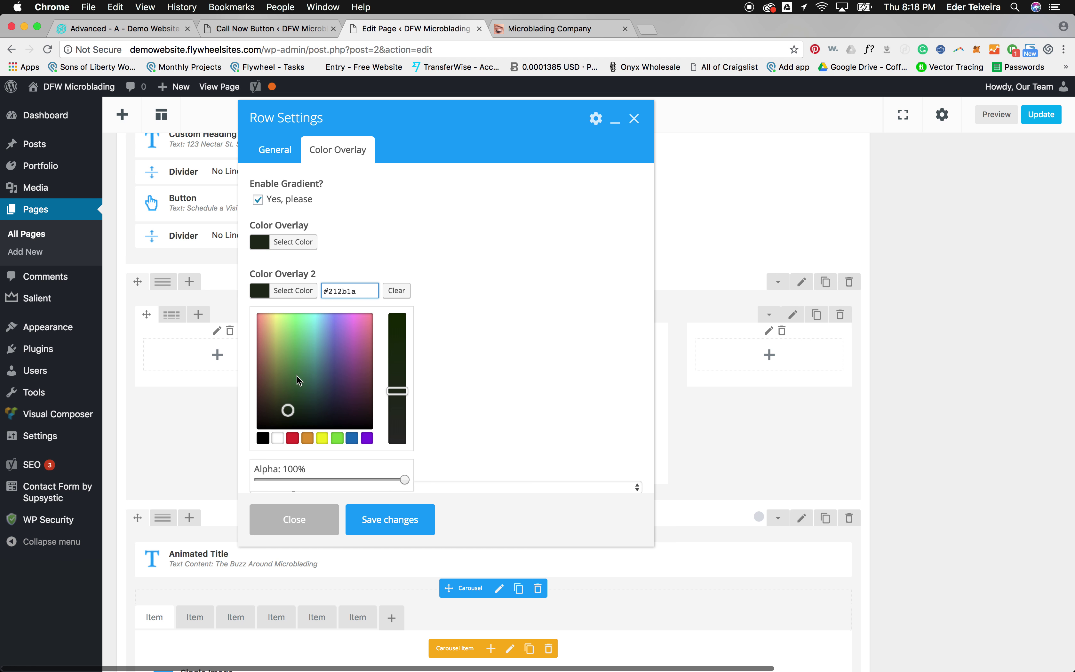
drag(289, 409, 297, 376)
click(398, 506)
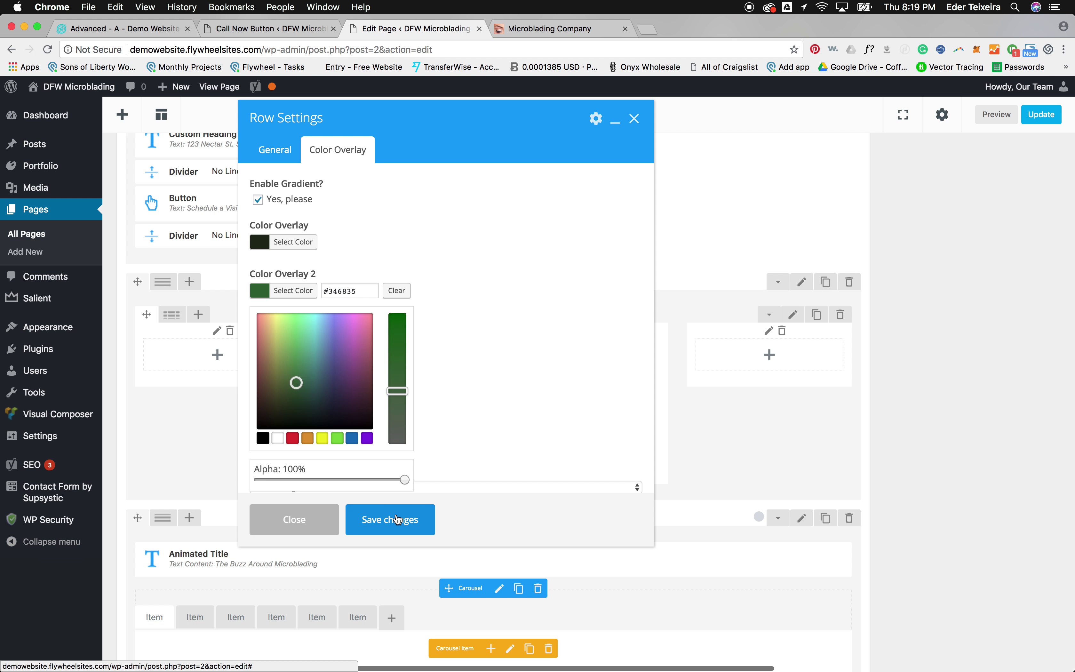
Step: Preview the page and inspect the gradient behind the Easy Booking form
click(984, 121)
click(533, 26)
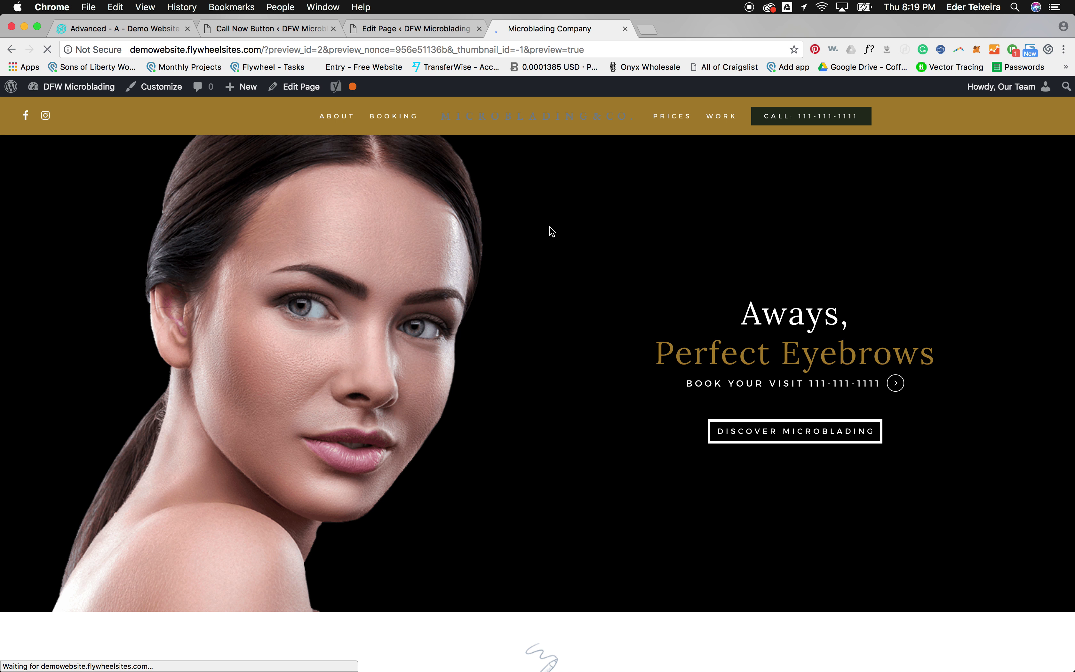
scroll(549, 227, down, 15)
scroll(405, 294, up, 4)
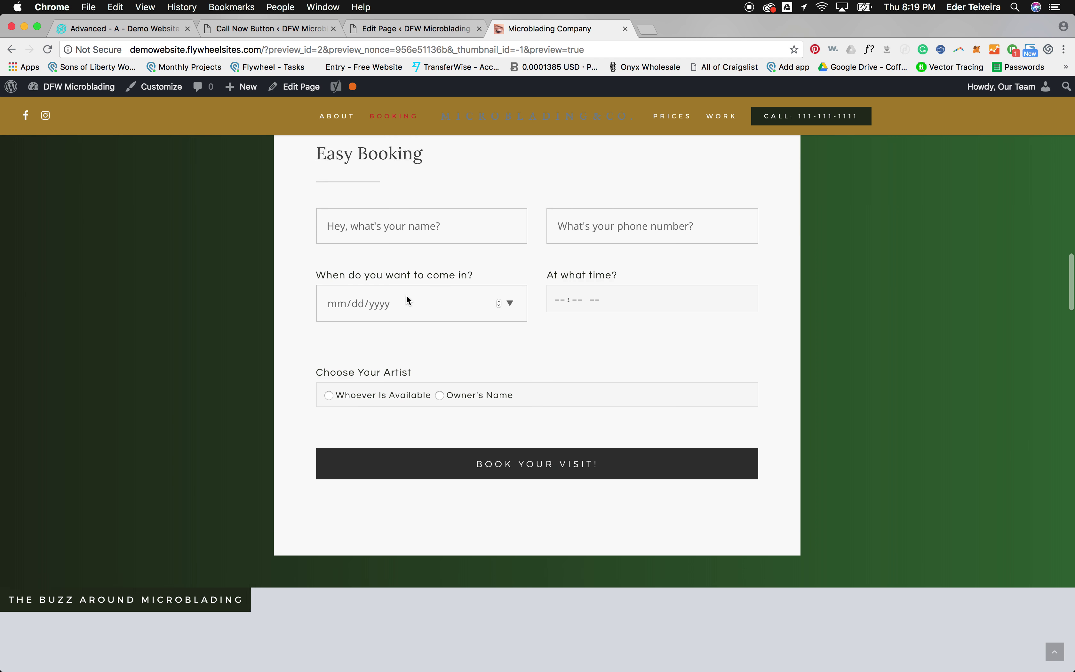
Step: Switch to the Website Setup procedure in Podio and review its list of possible color updates
click(413, 29)
scroll(442, 342, down, 15)
scroll(442, 342, down, 10)
scroll(442, 342, up, 6)
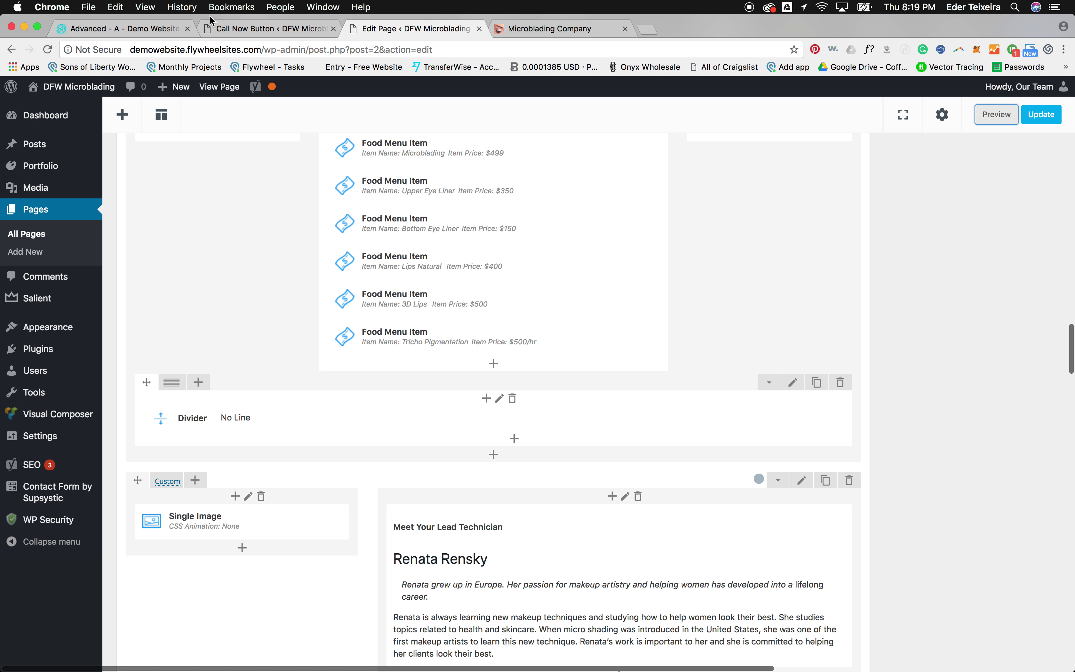
click(266, 29)
click(124, 28)
click(411, 30)
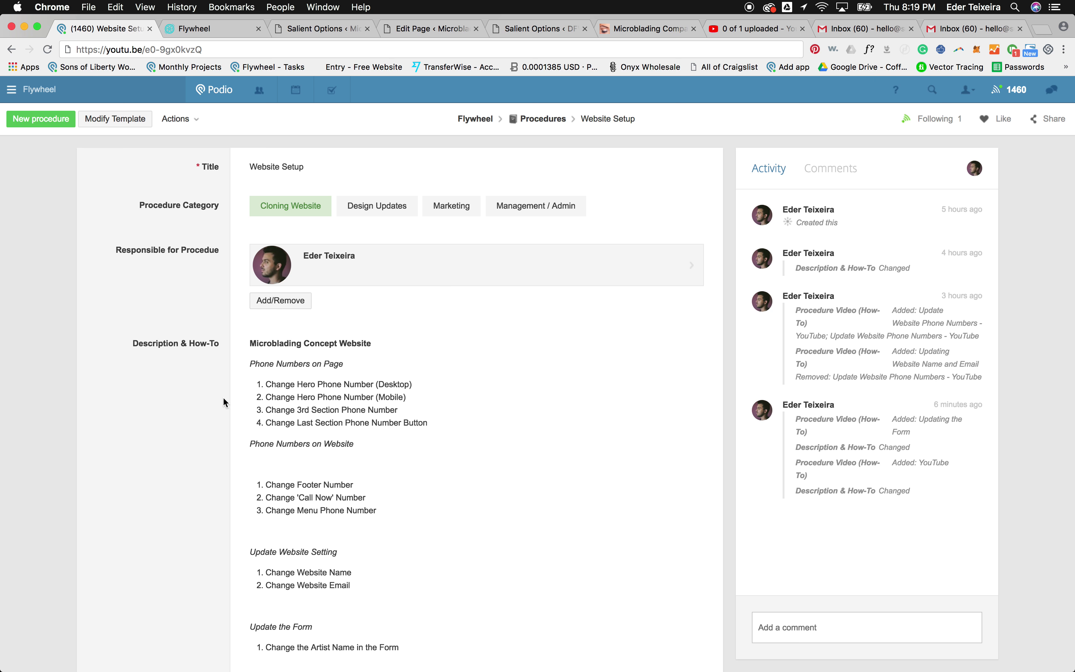
scroll(225, 402, down, 10)
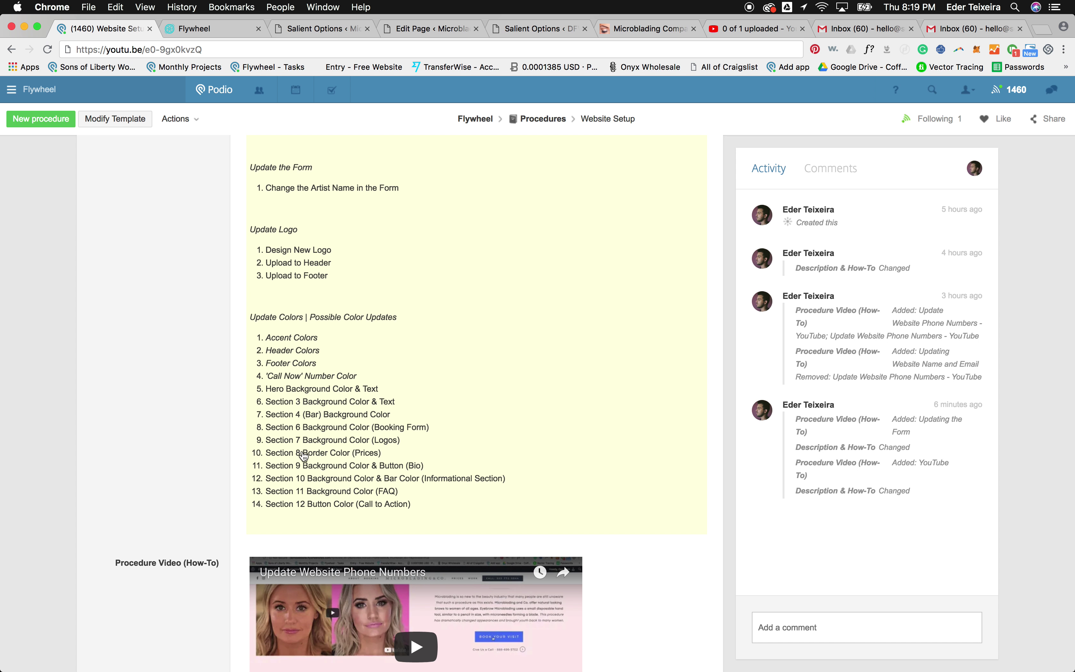
Step: Examine the bordered Prices section in the Chrome page preview and locate its price list column in the page editor
key(ctrl+Right)
click(541, 28)
scroll(432, 226, down, 15)
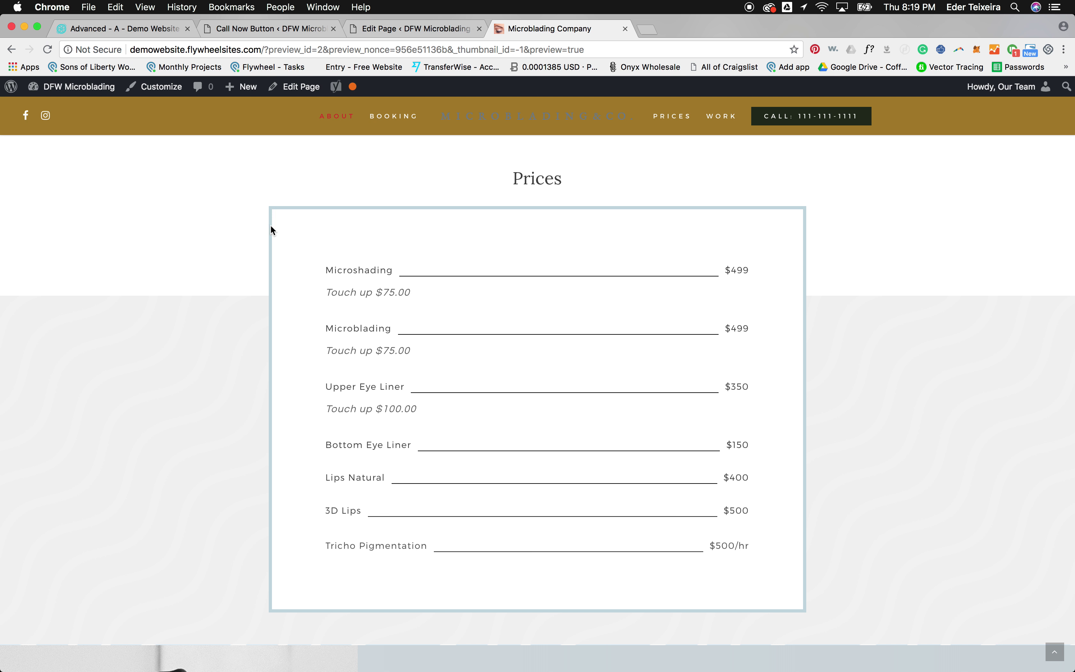
click(376, 29)
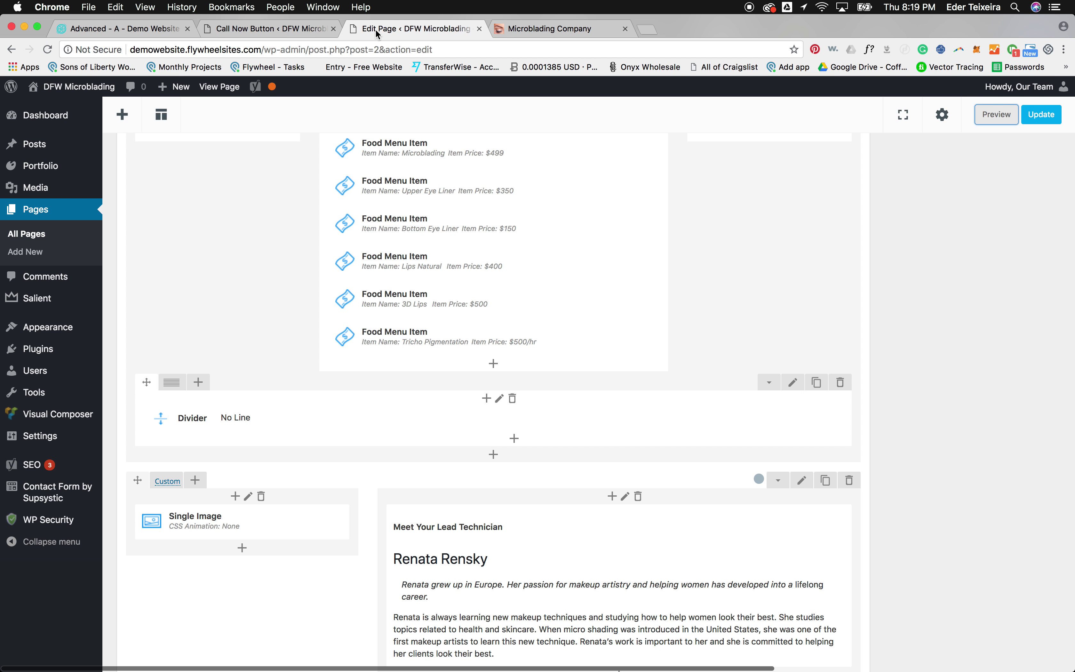
click(526, 30)
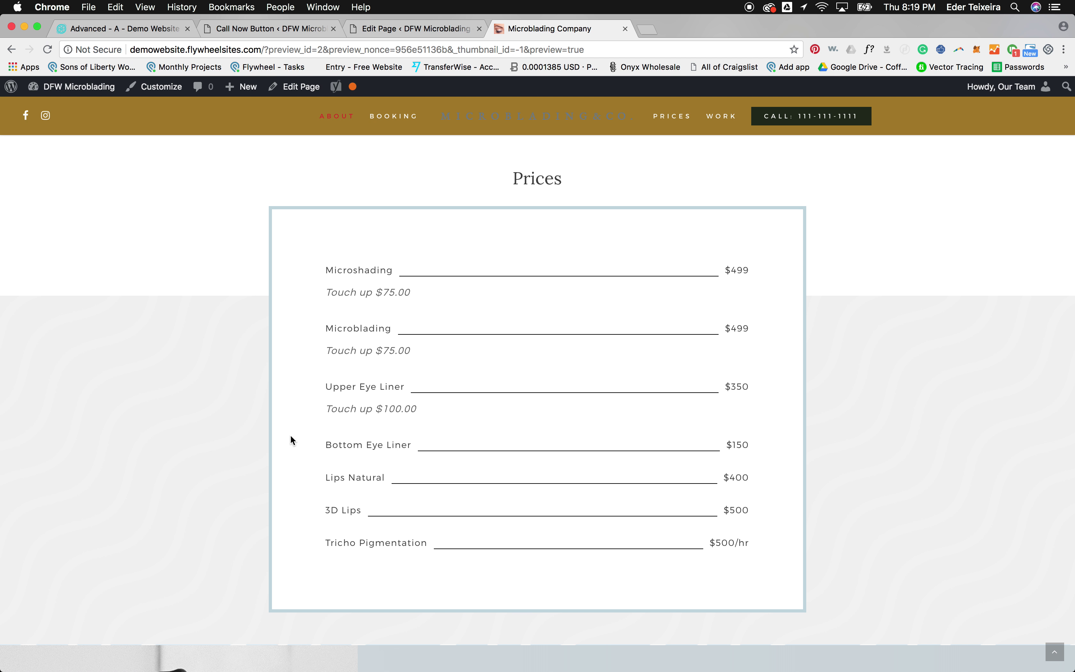
click(416, 28)
scroll(384, 298, up, 3)
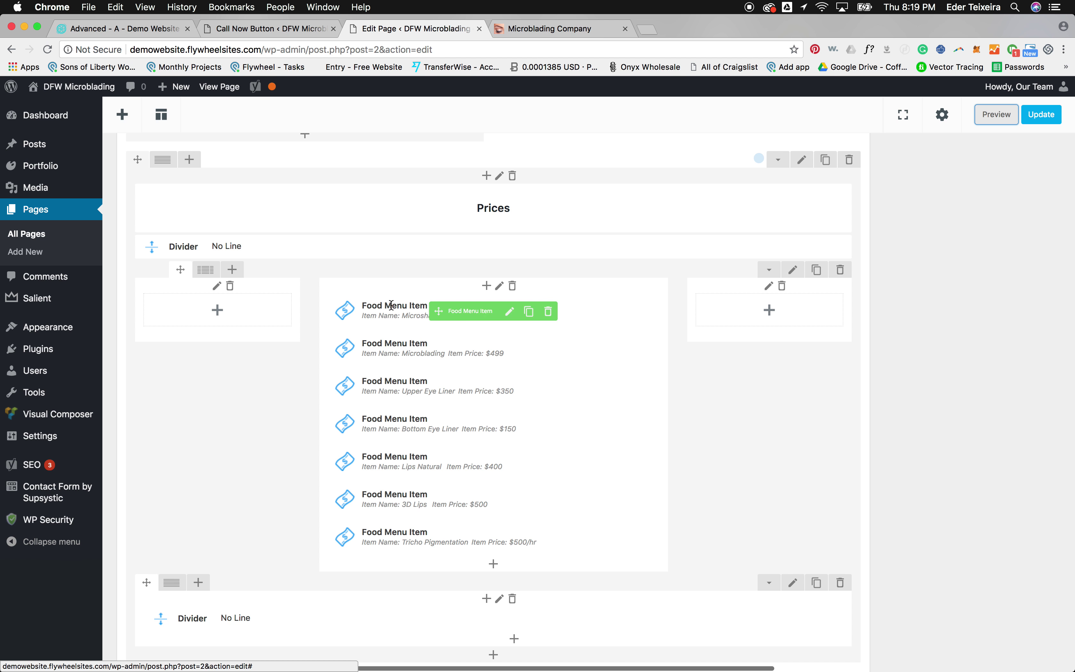
click(518, 35)
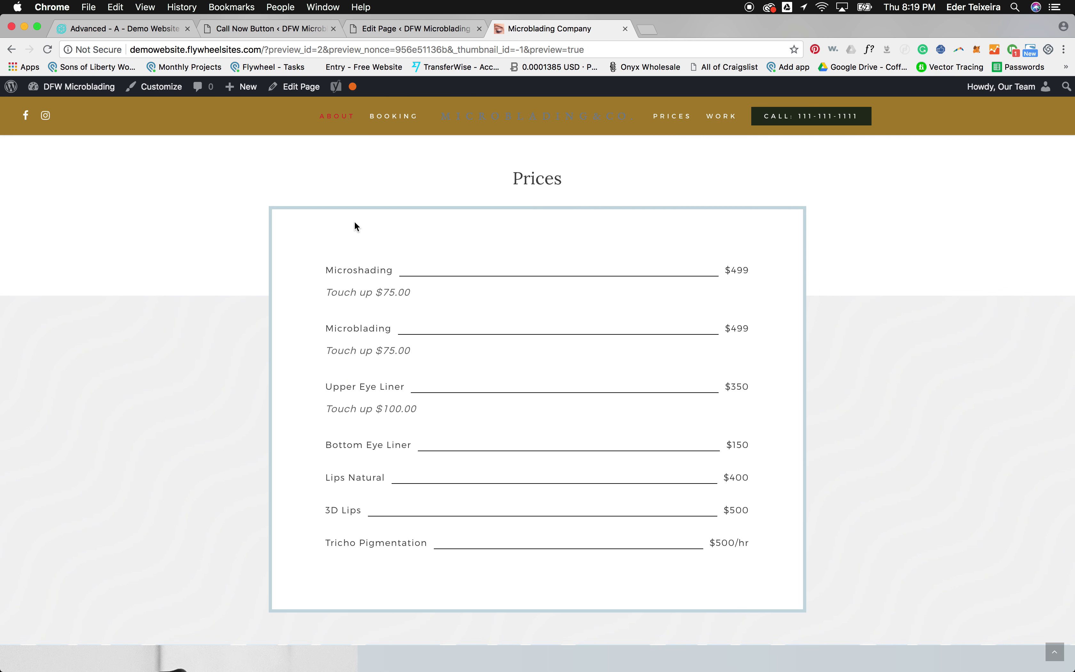
click(386, 28)
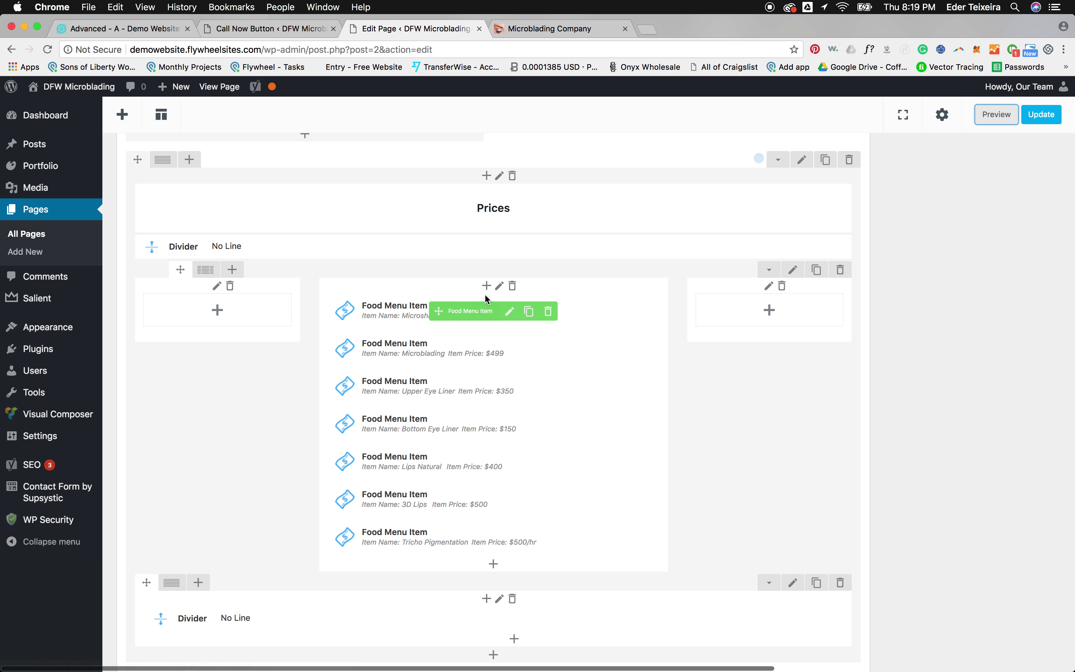
Step: Set the price list column's border color to the preset red, save the column settings, and preview the page
click(499, 287)
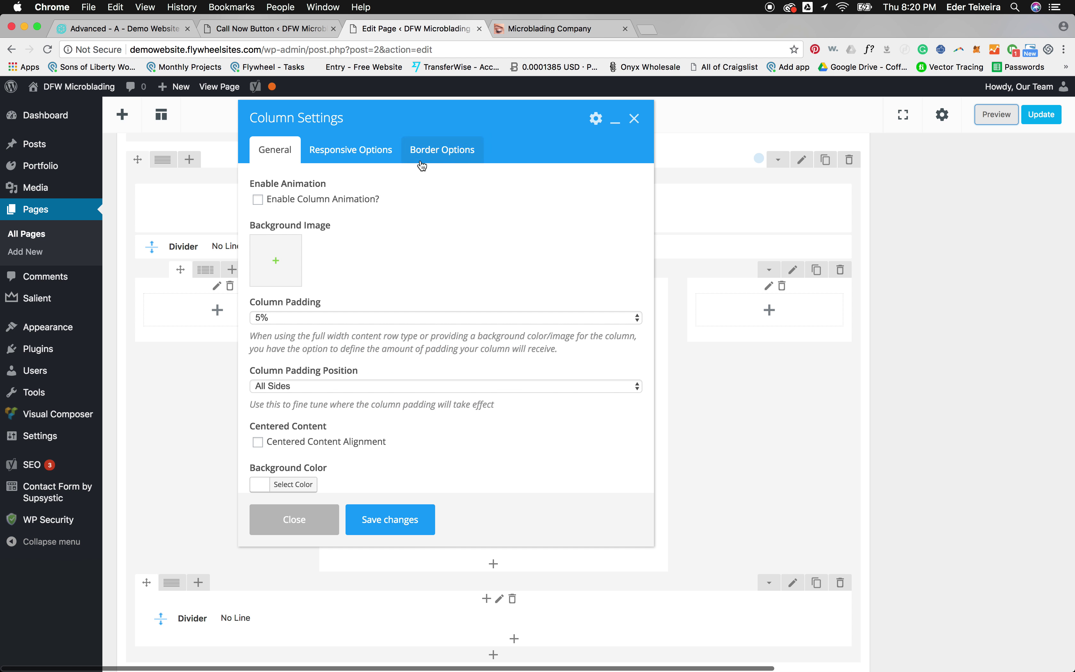
click(422, 165)
click(292, 244)
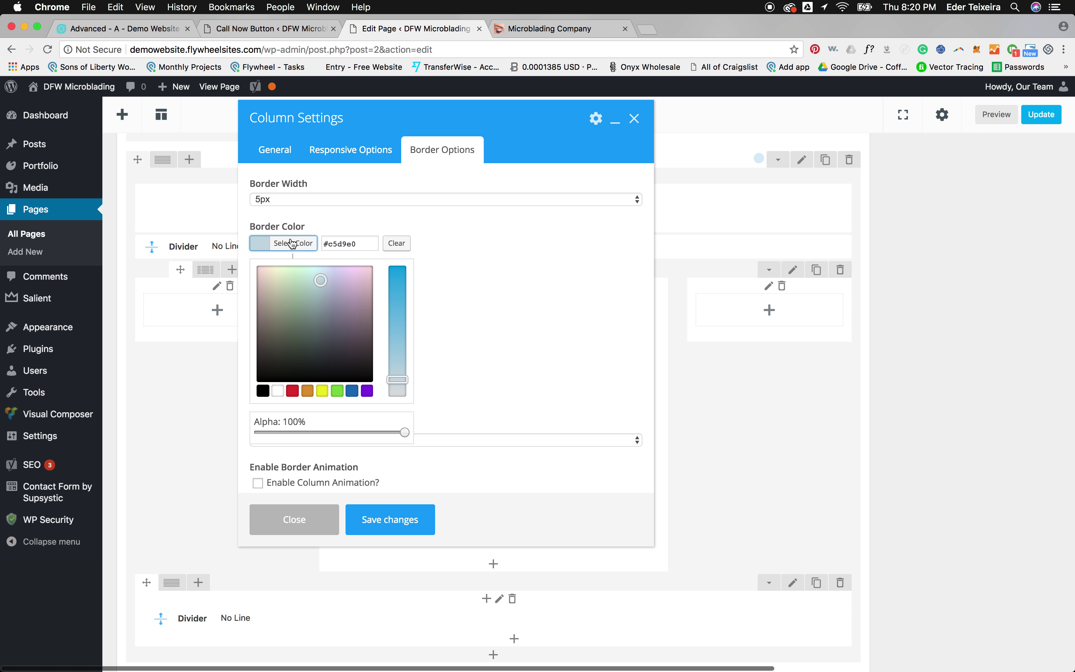
click(292, 391)
click(366, 521)
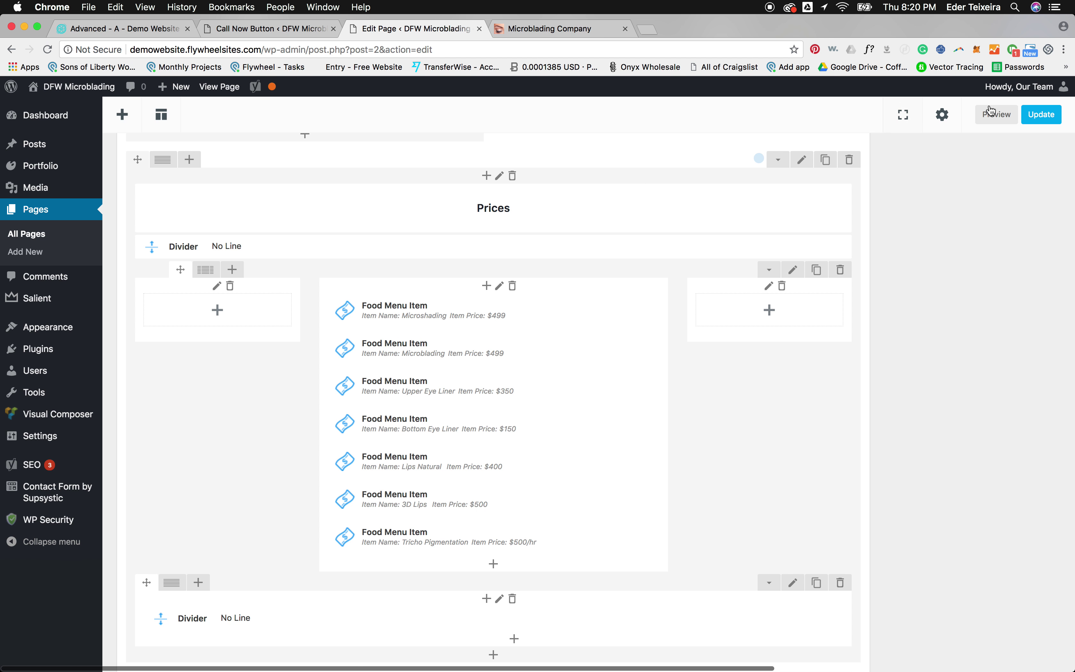
click(615, 30)
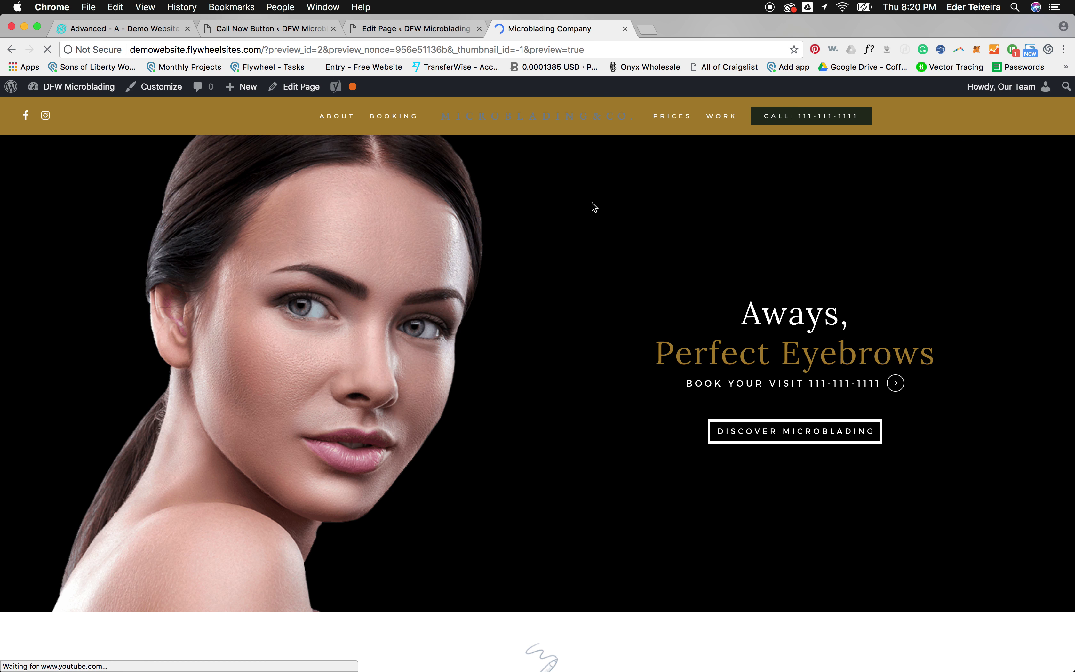
scroll(590, 202, down, 15)
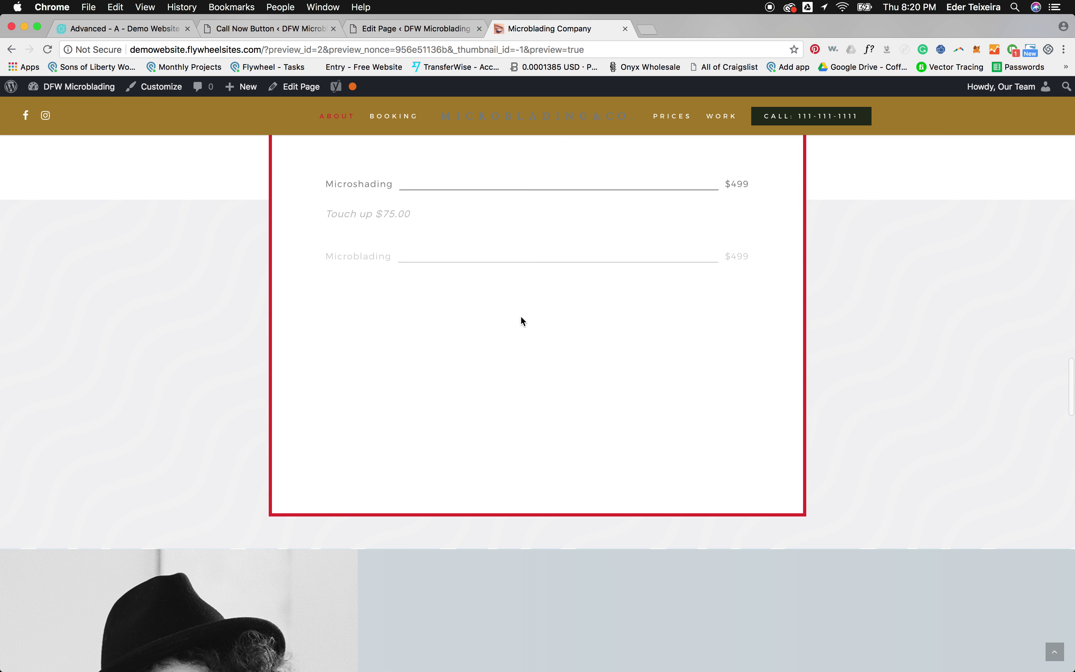
scroll(523, 320, down, 20)
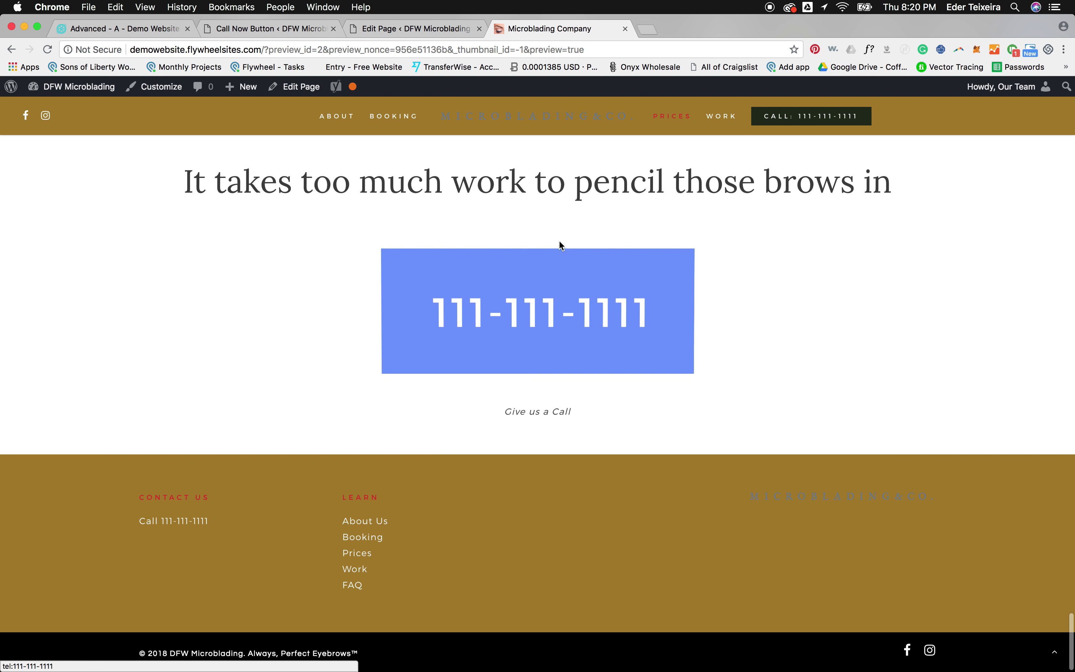
Step: Set the color override of the phone button under "It takes too much work to pencil those brows in" to red, save, and preview the page
click(420, 28)
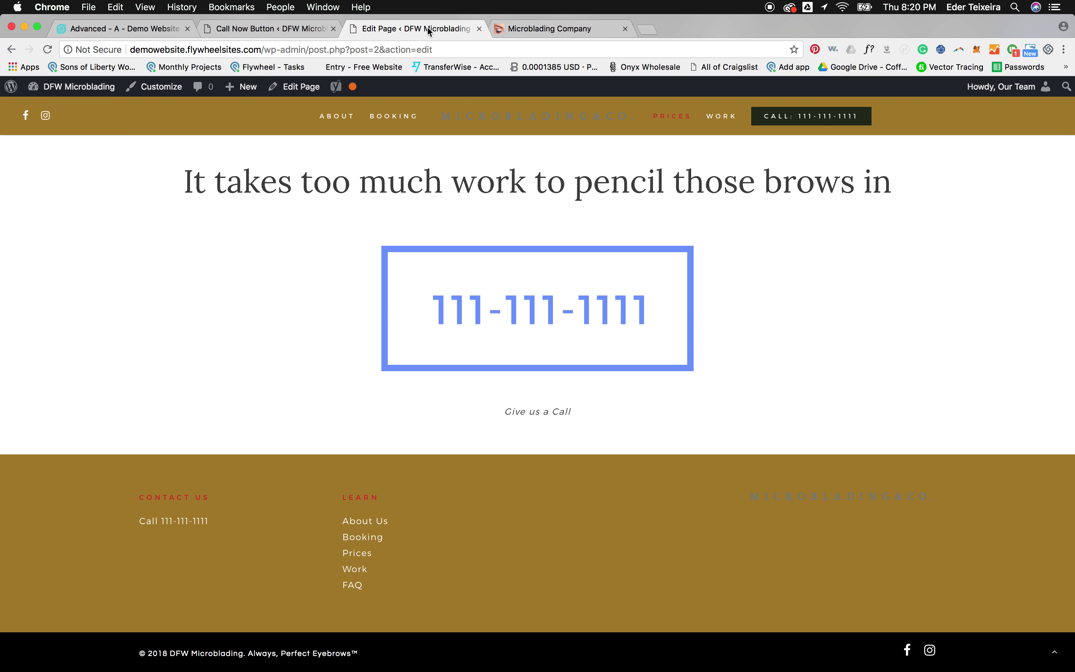
scroll(572, 359, down, 10)
scroll(572, 360, down, 10)
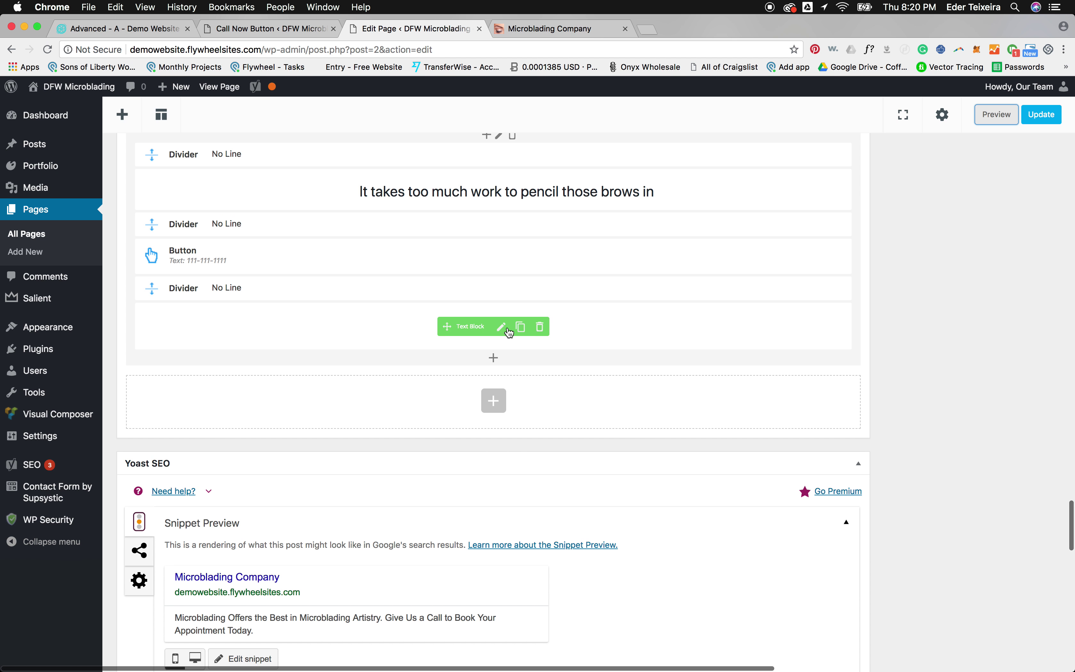
click(498, 259)
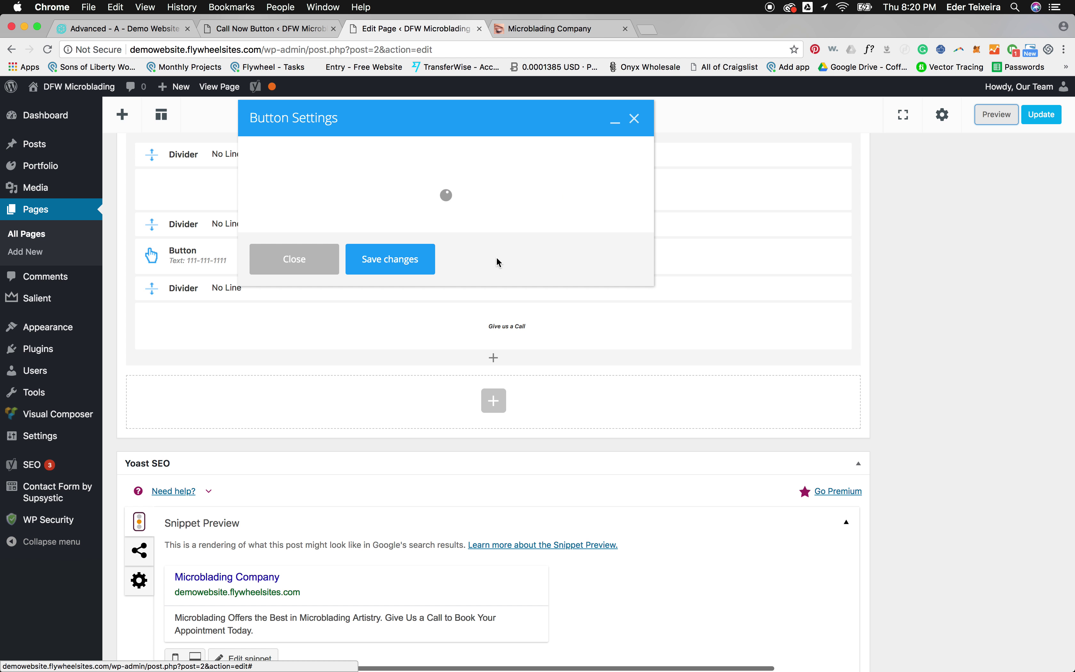
click(278, 458)
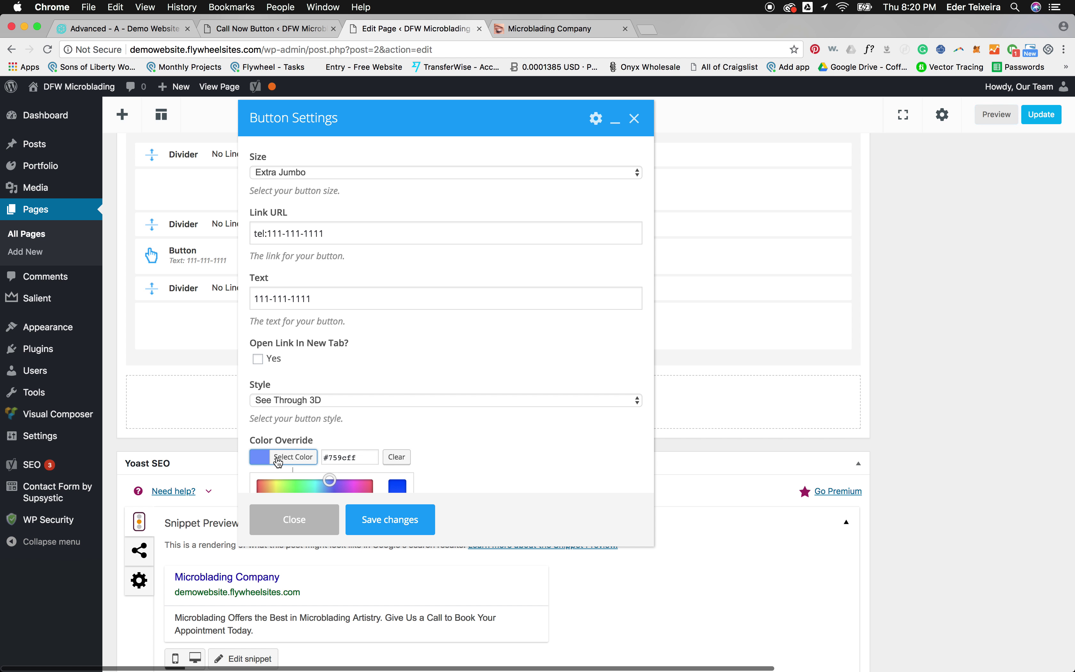
scroll(331, 470, down, 5)
click(306, 450)
click(373, 528)
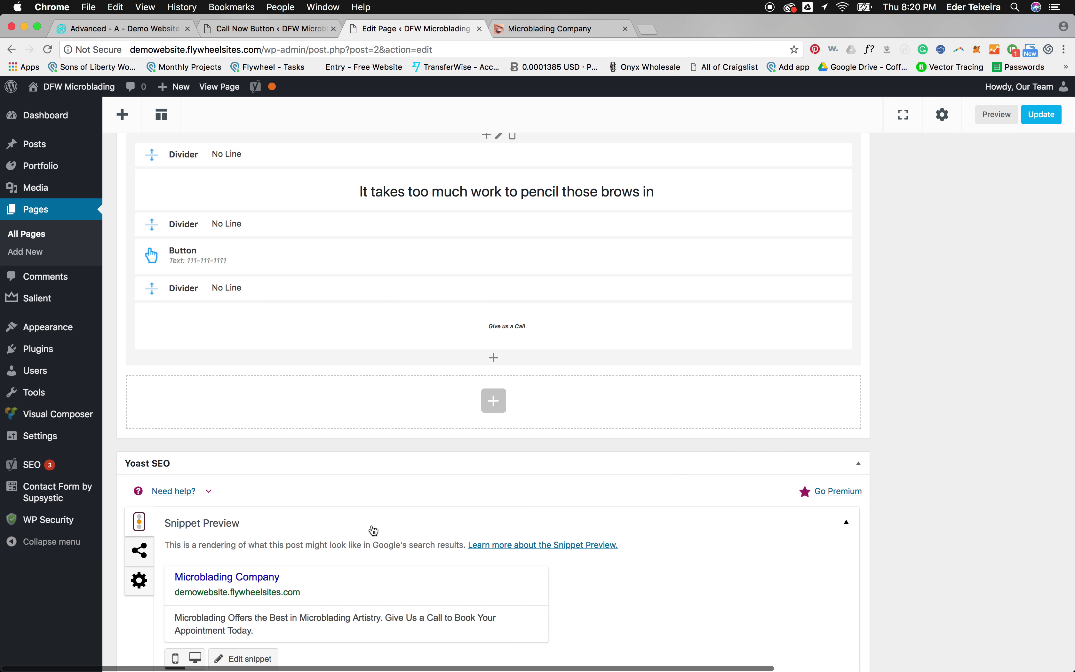
click(536, 31)
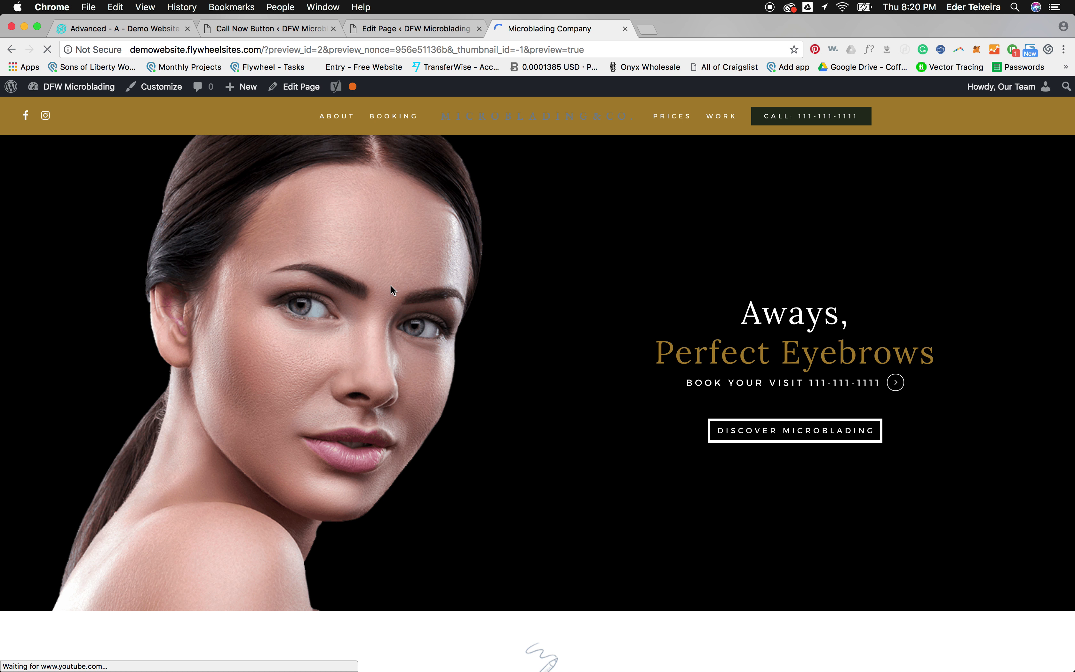
scroll(391, 287, down, 10)
scroll(394, 291, down, 20)
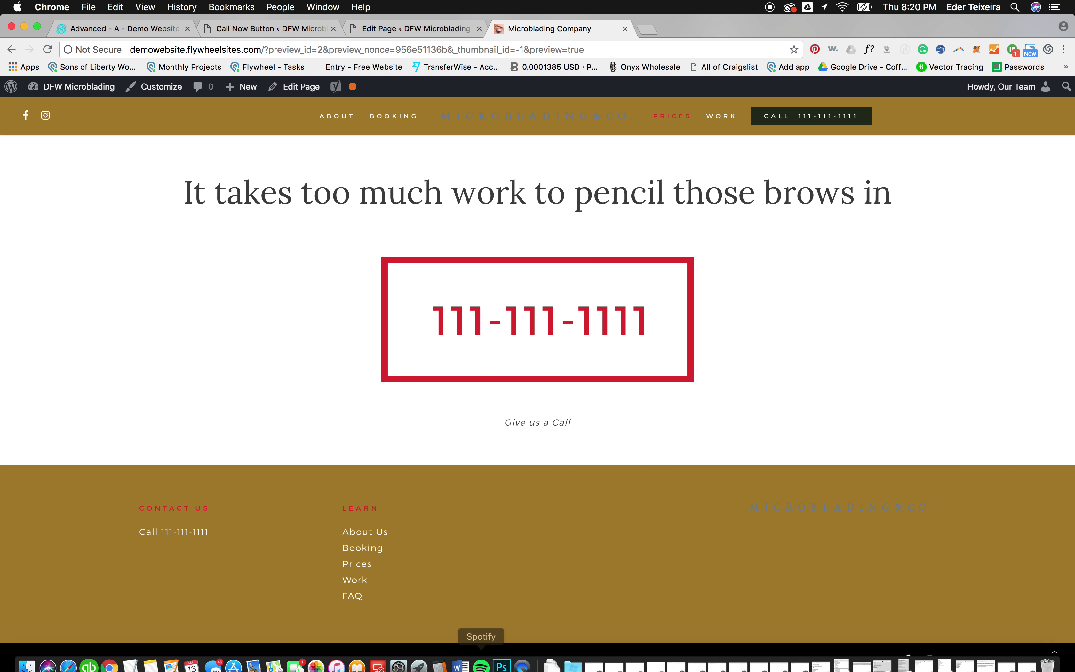
Step: Switch to Photoshop, sample the gold of the logo's ring, #f2ca62, and return to the page preview in Chrome
click(502, 659)
drag(417, 242, 437, 210)
click(424, 185)
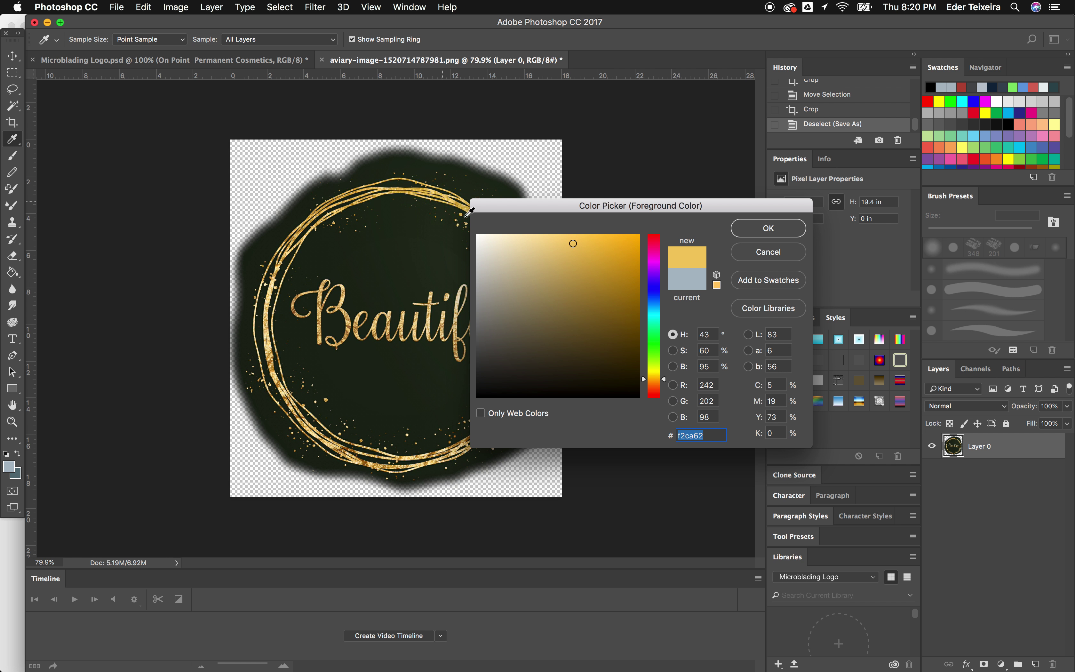
key(ctrl+Right)
key(ctrl+Left)
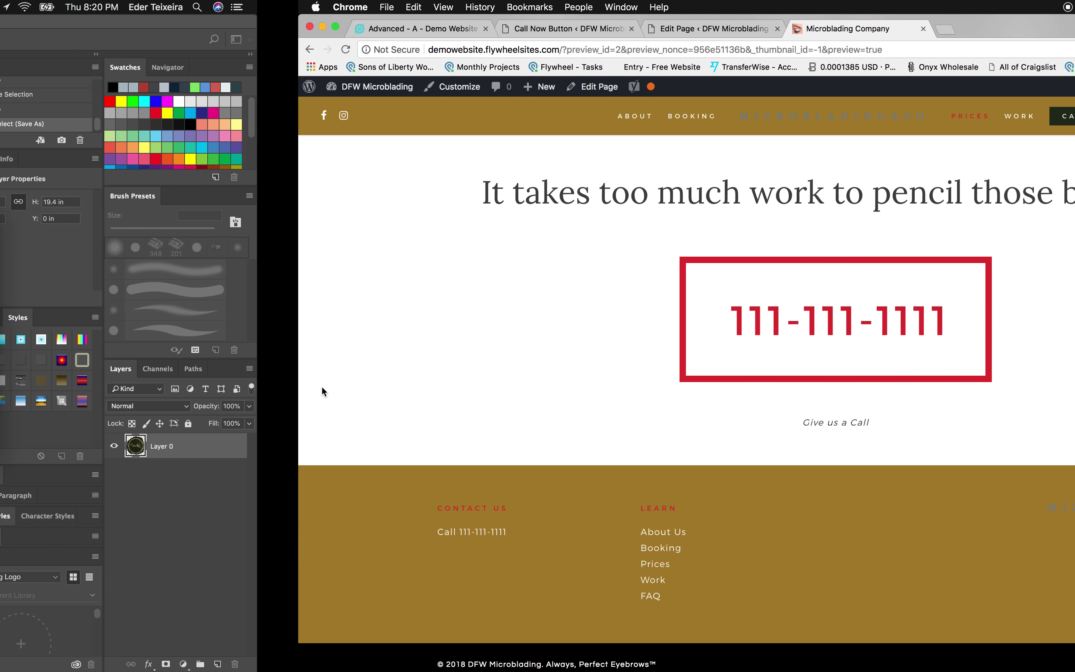
key(ctrl+Right)
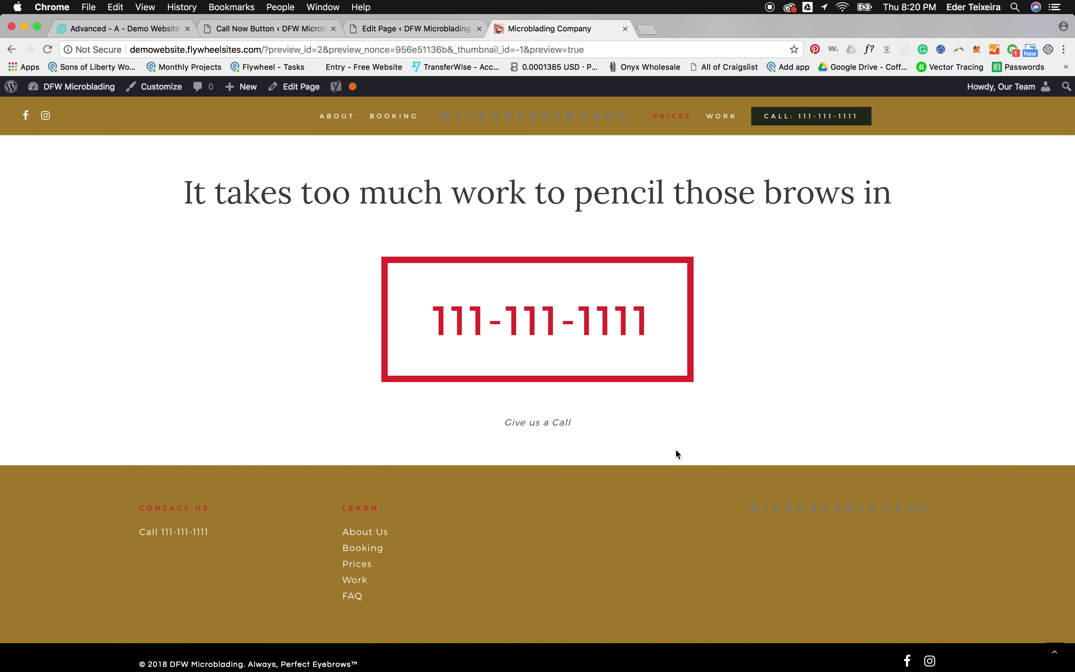